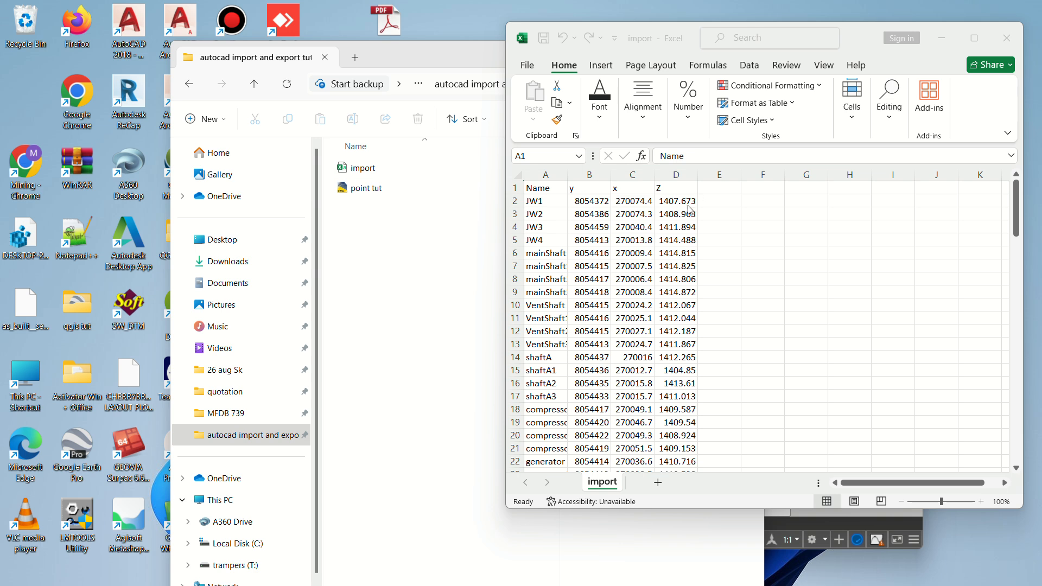
Maximize the import workbook and enter the note "p y,x,z" in cell I1
{"action": "left_click", "coordinate": [975, 38]}
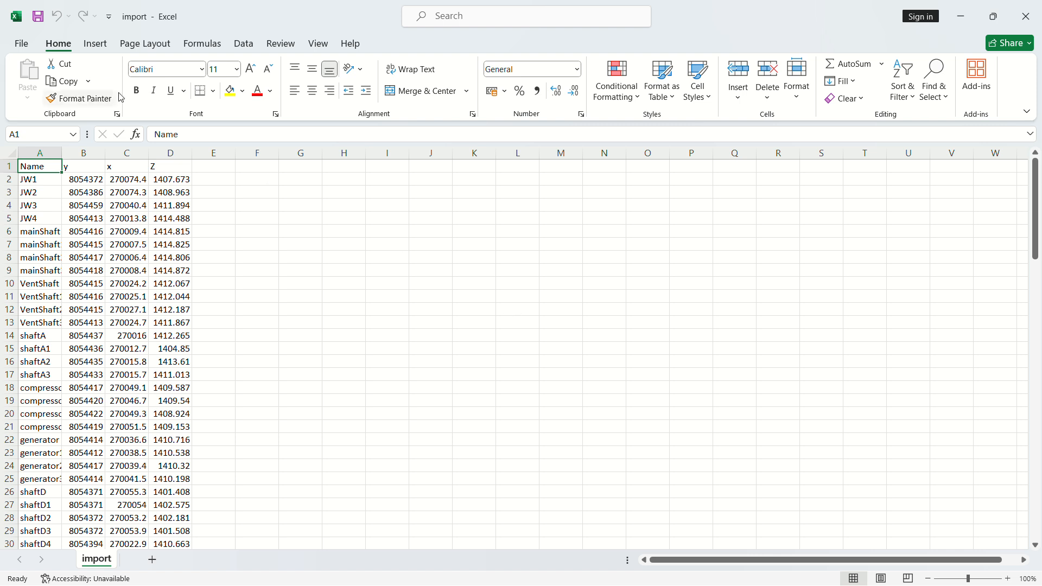
{"action": "left_click", "coordinate": [302, 168]}
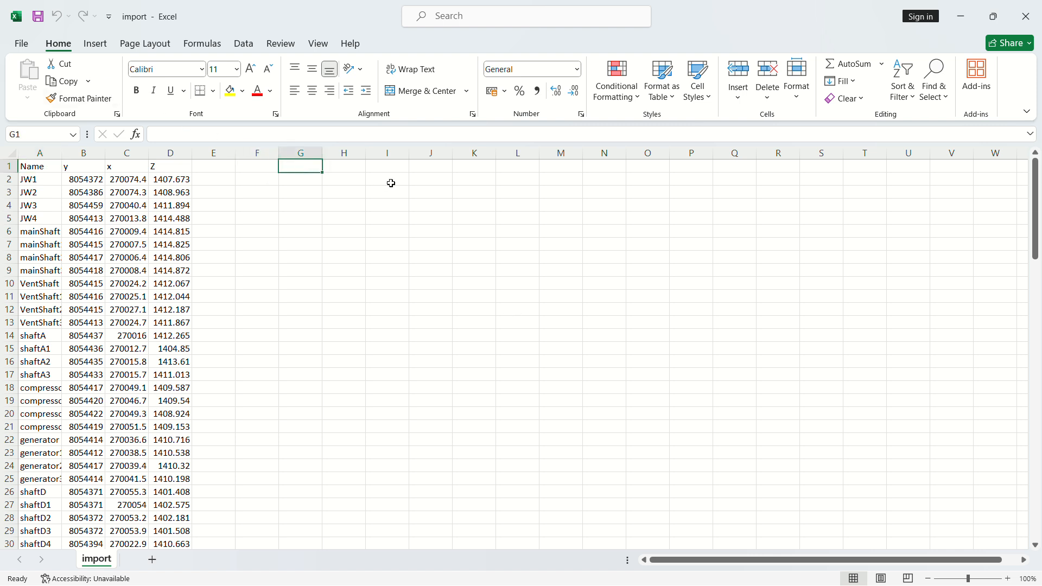
{"action": "left_click", "coordinate": [403, 168]}
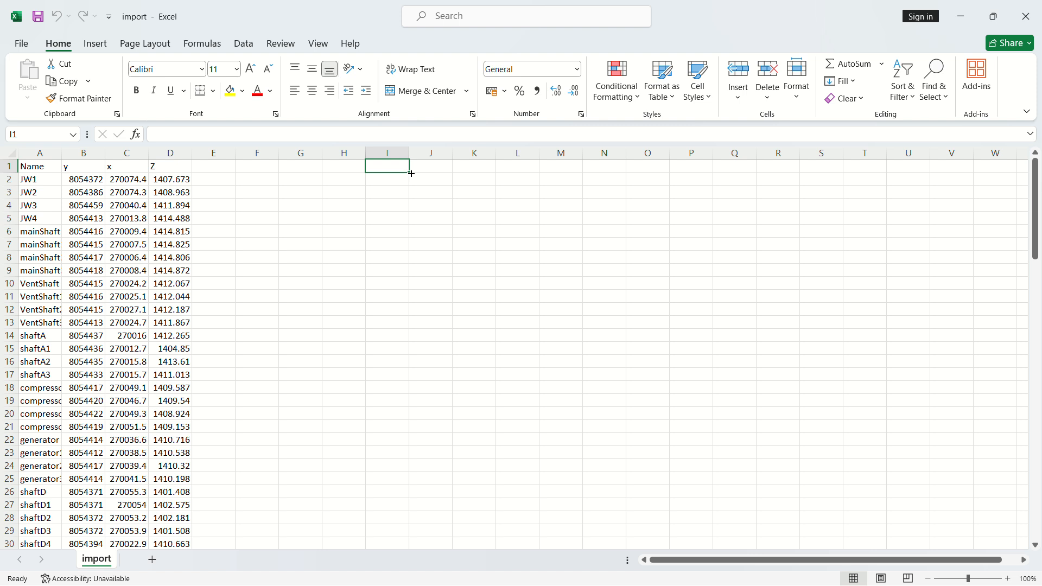
{"action": "type", "text": "p"}
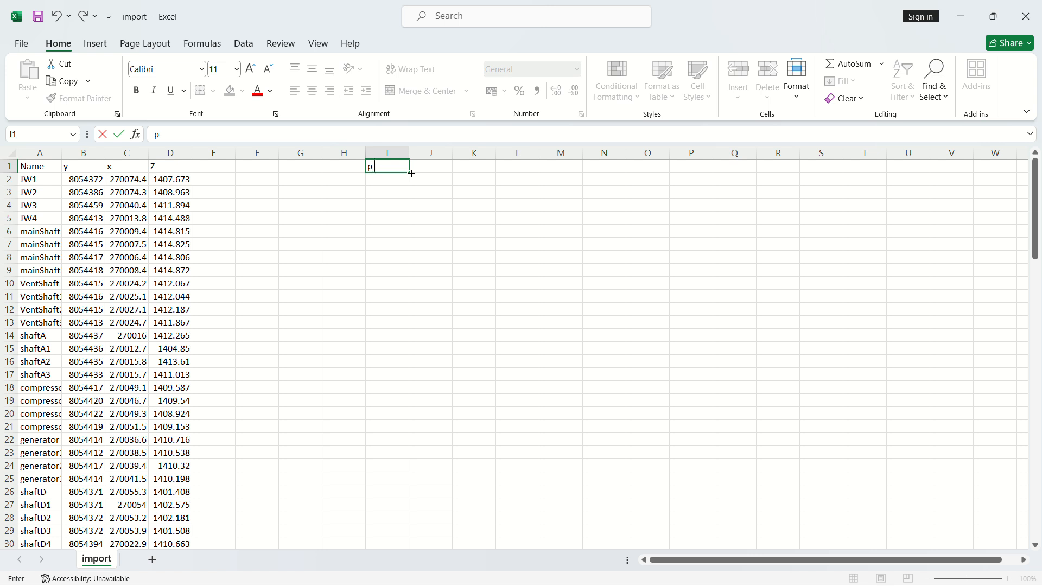
{"action": "type", "text": "y,x,z"}
Format cell K1 as Text
{"action": "left_click", "coordinate": [470, 166]}
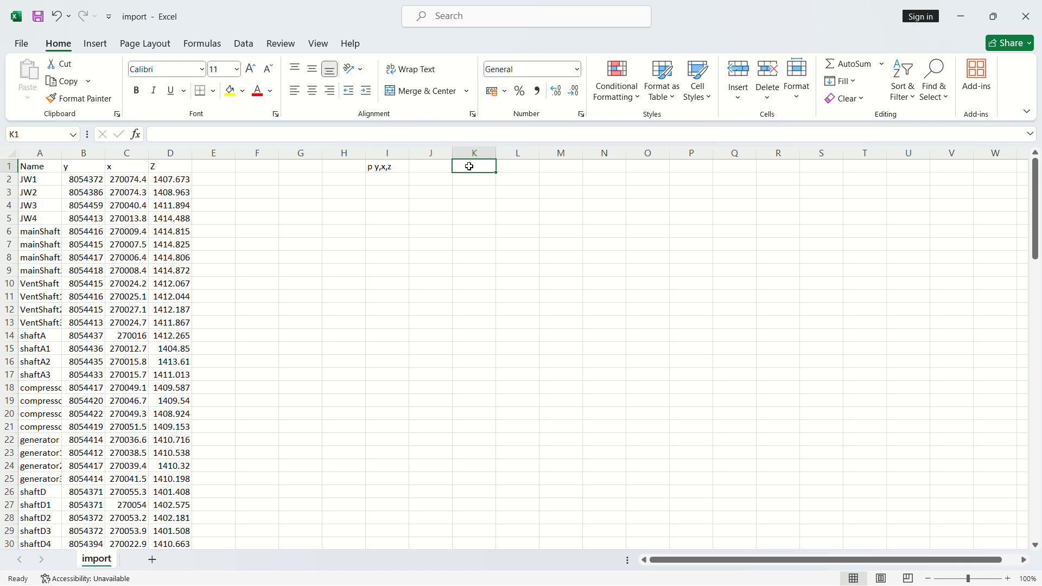
{"action": "left_click", "coordinate": [577, 70]}
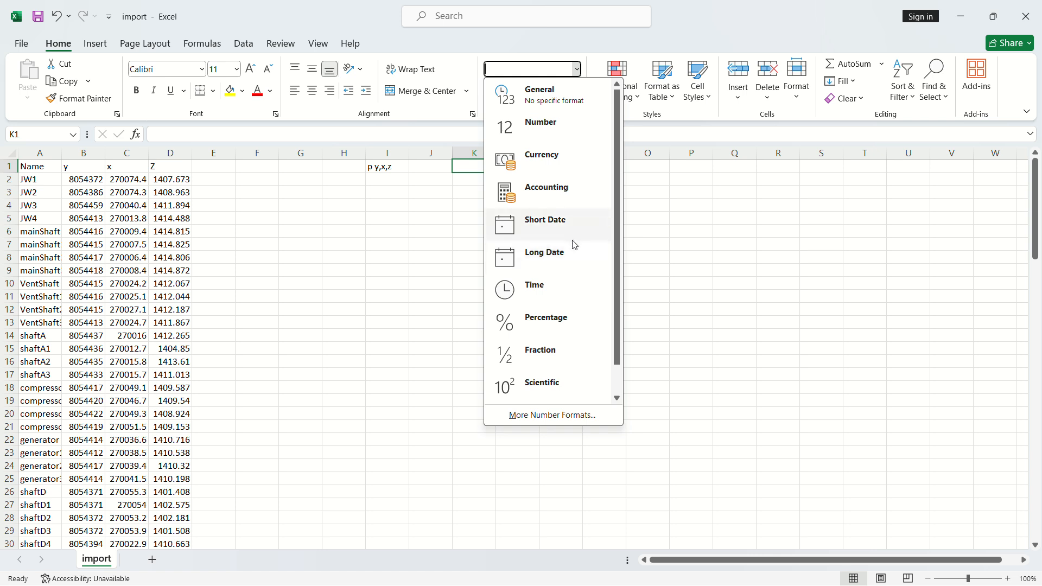
{"action": "scroll", "coordinate": [576, 274], "scroll_direction": "down", "scroll_amount": 1}
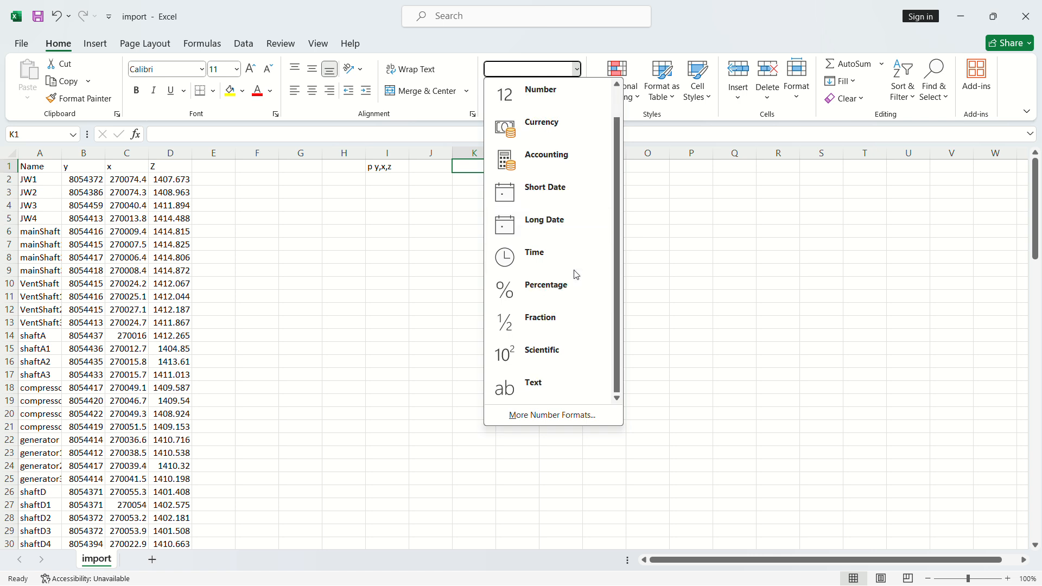
{"action": "left_click", "coordinate": [575, 382]}
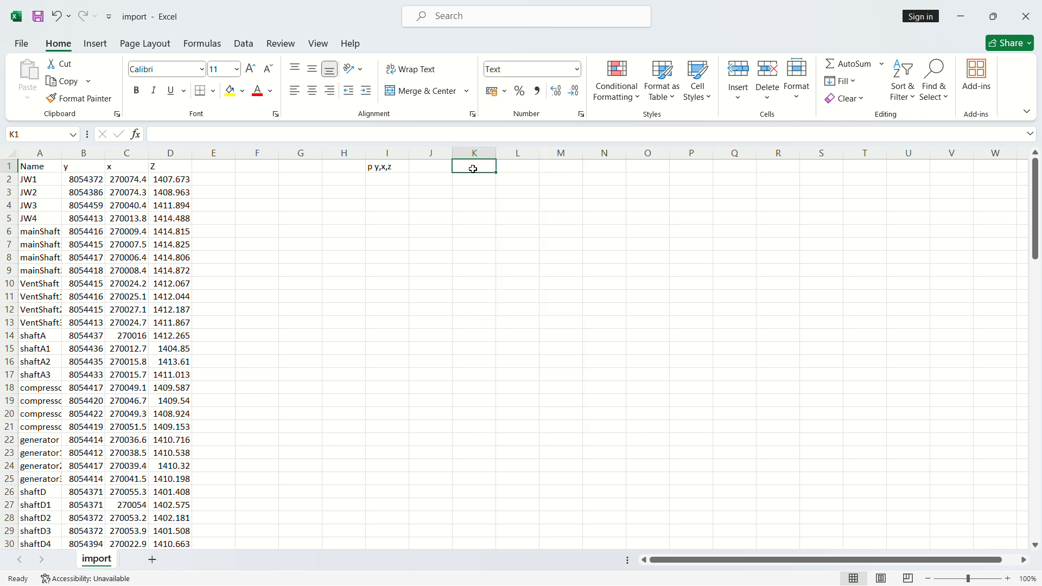
Enter the note "-text y,x,z n" in cell K1
{"action": "type", "text": "-"}
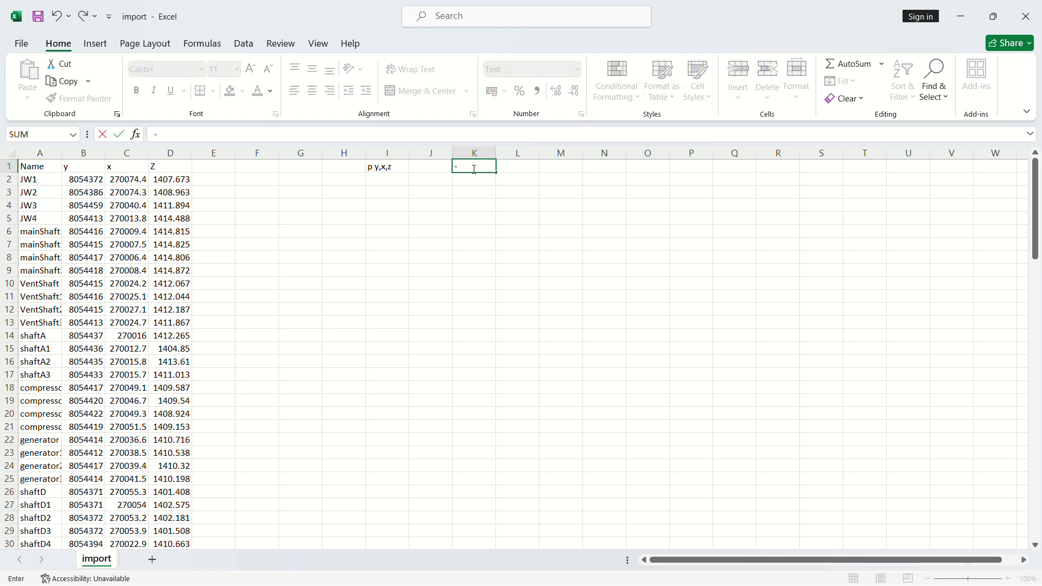
{"action": "type", "text": "text"}
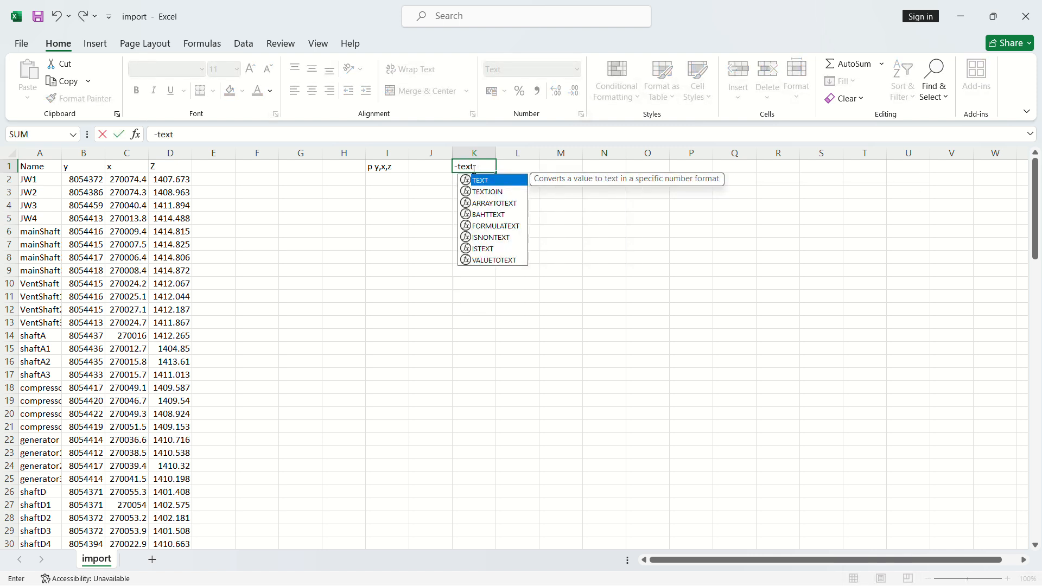
{"action": "key", "text": "Escape"}
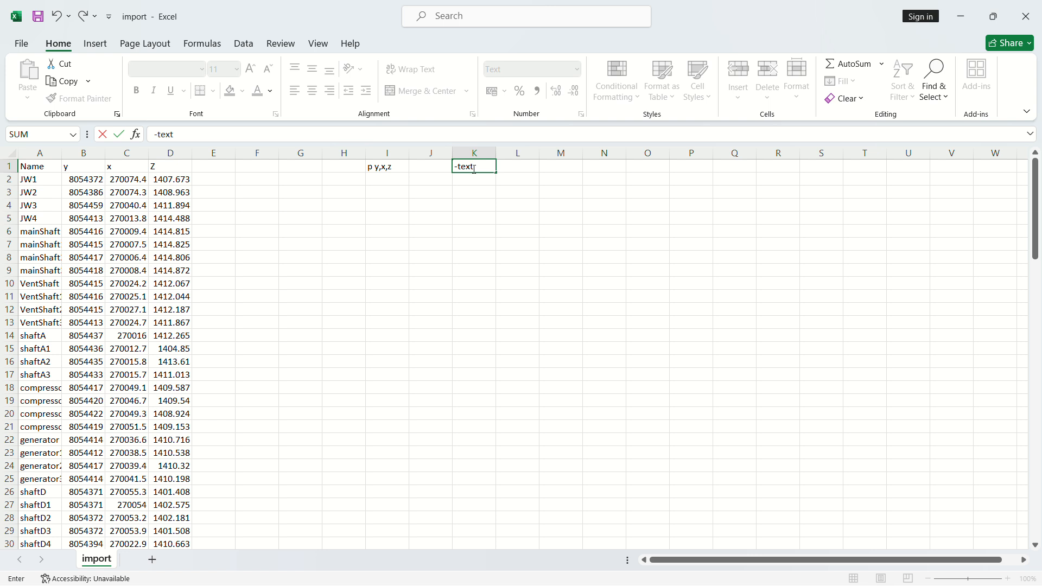
{"action": "type", "text": "y,x"}
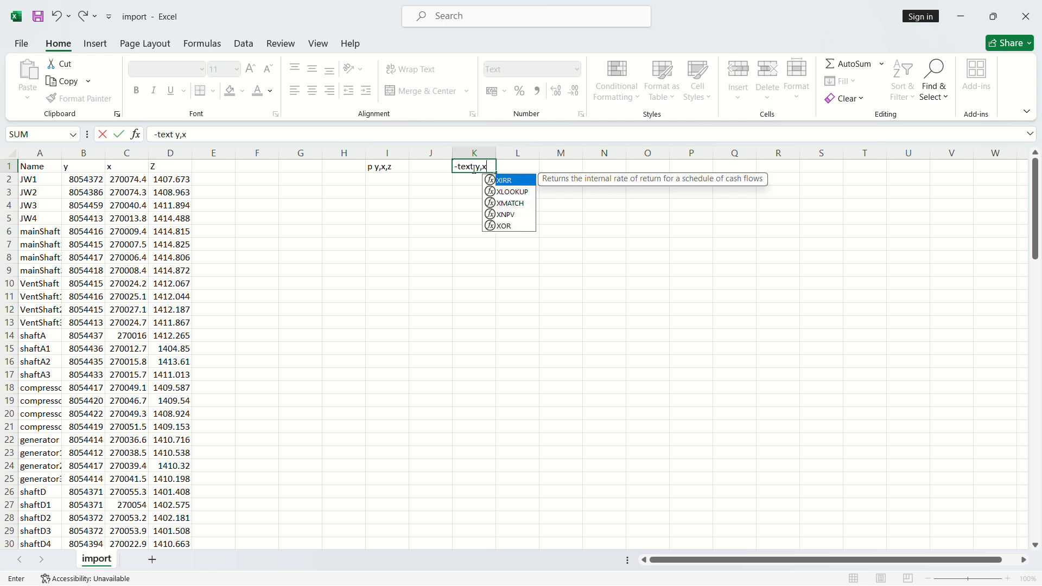
{"action": "type", "text": ",z"}
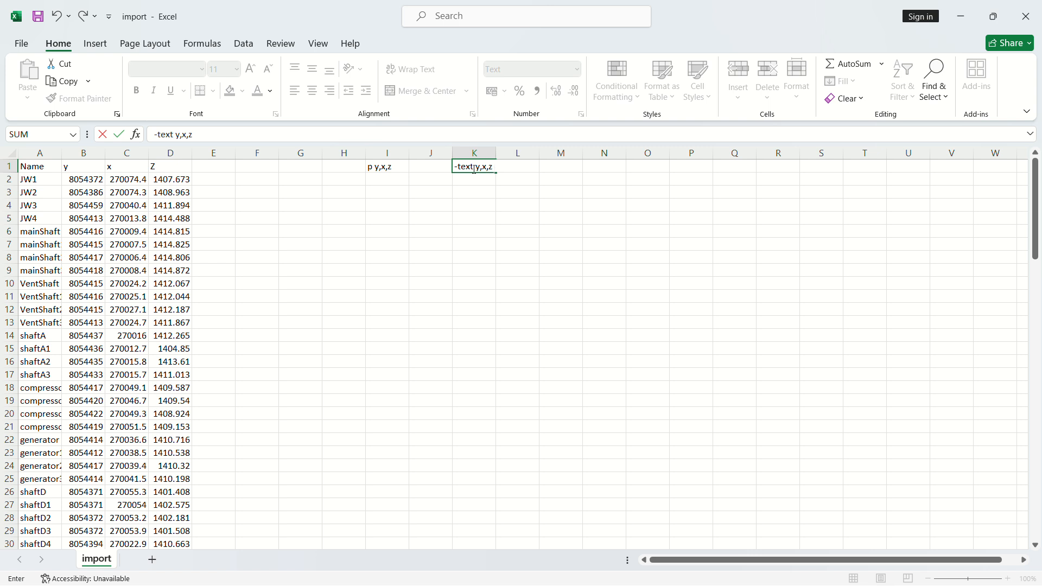
{"action": "type", "text": "n"}
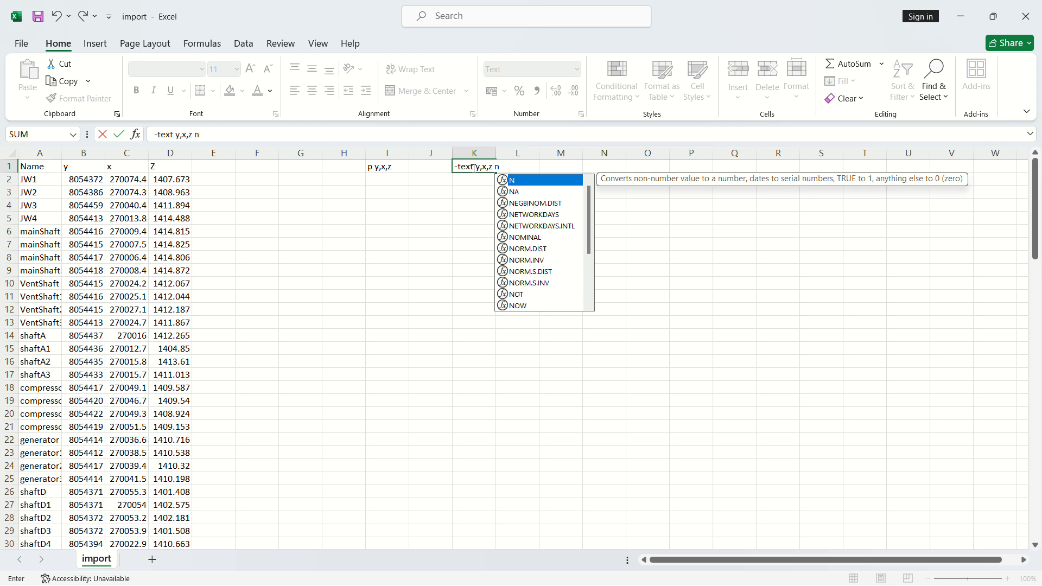
{"action": "left_click", "coordinate": [456, 228]}
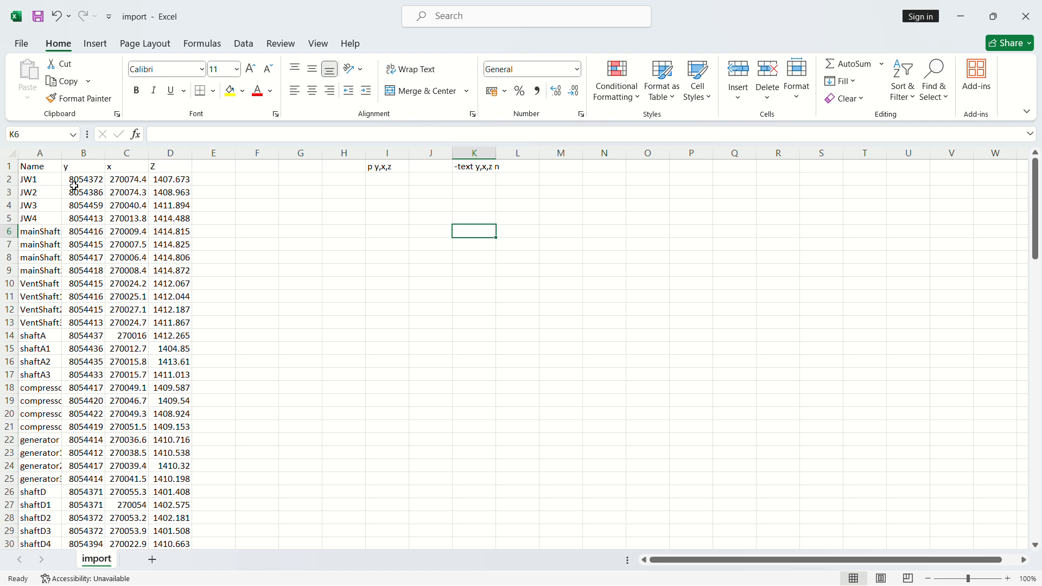
Insert a blank column before the y column and another before the x column
{"action": "left_click", "coordinate": [85, 149]}
{"action": "right_click", "coordinate": [84, 149]}
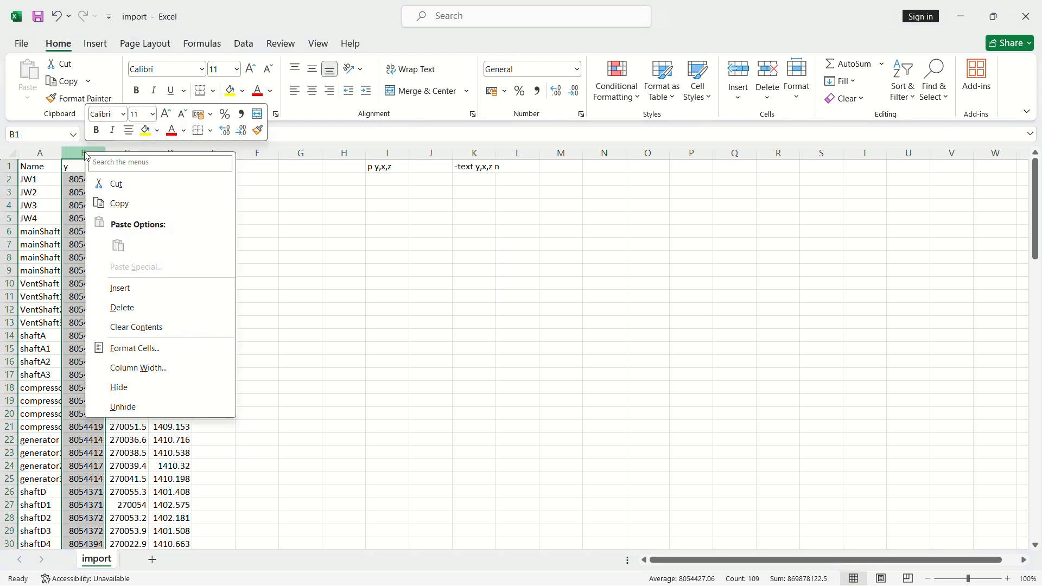
{"action": "left_click", "coordinate": [146, 296]}
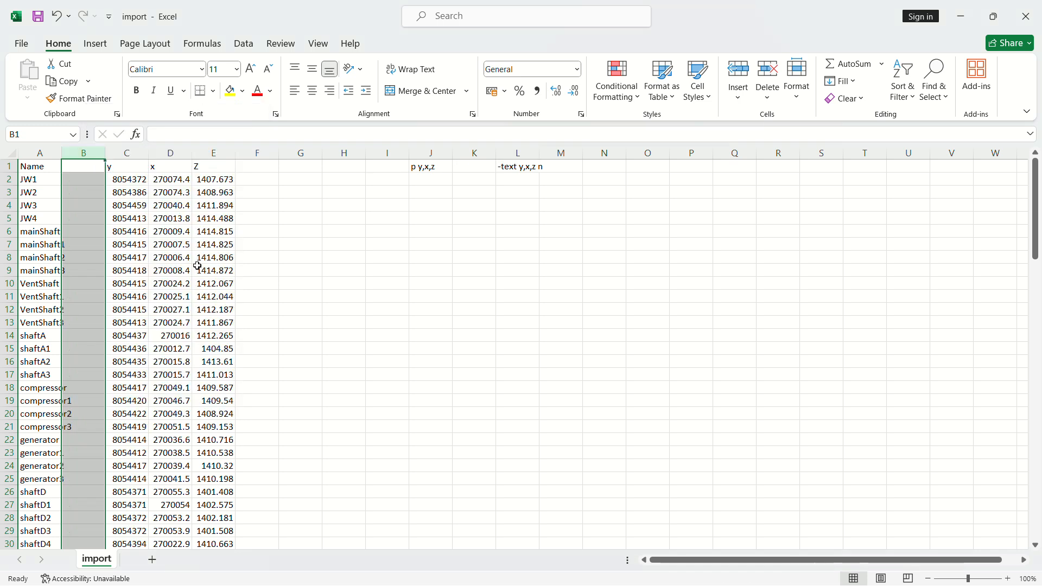
{"action": "left_click", "coordinate": [159, 148]}
{"action": "right_click", "coordinate": [159, 148]}
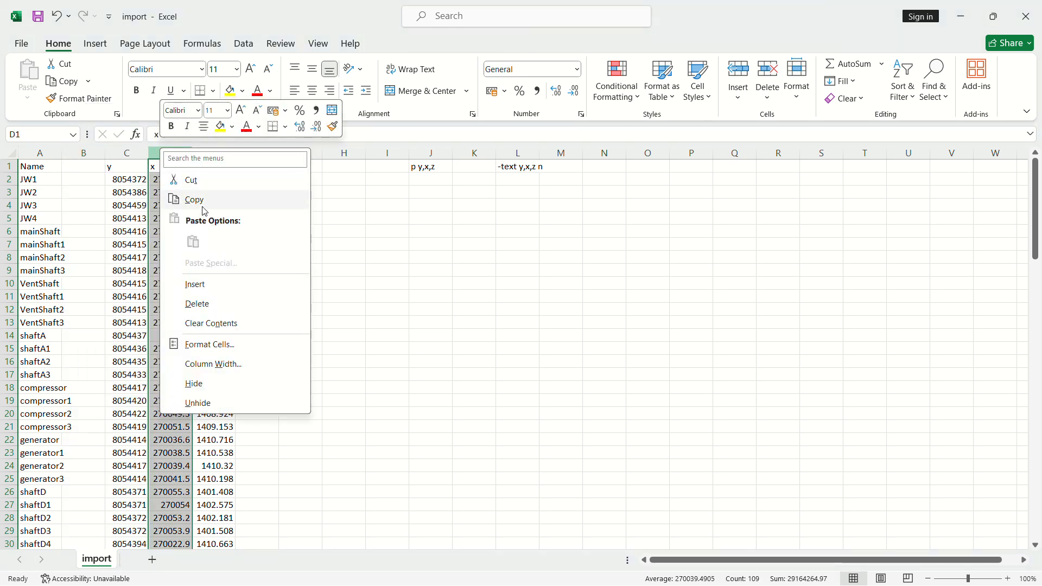
{"action": "left_click", "coordinate": [197, 282]}
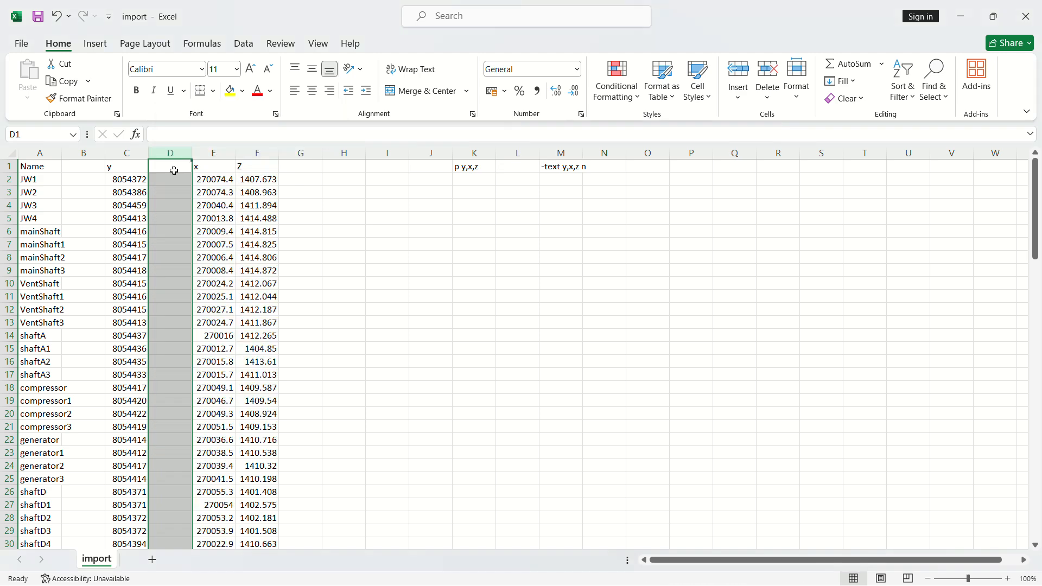
Move the Name column and the blank column beside it to after the Z column, inserting them before column H
{"action": "left_click", "coordinate": [47, 152]}
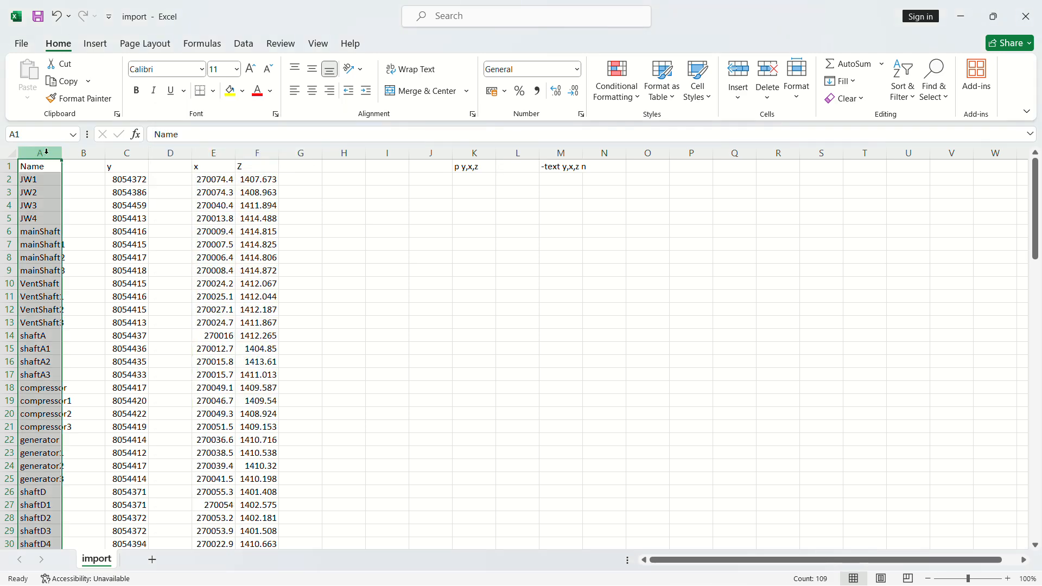
{"action": "right_click", "coordinate": [47, 152]}
{"action": "key", "text": "Escape"}
{"action": "left_click_drag", "start_coordinate": [46, 152], "coordinate": [90, 157]}
{"action": "right_click", "coordinate": [90, 157]}
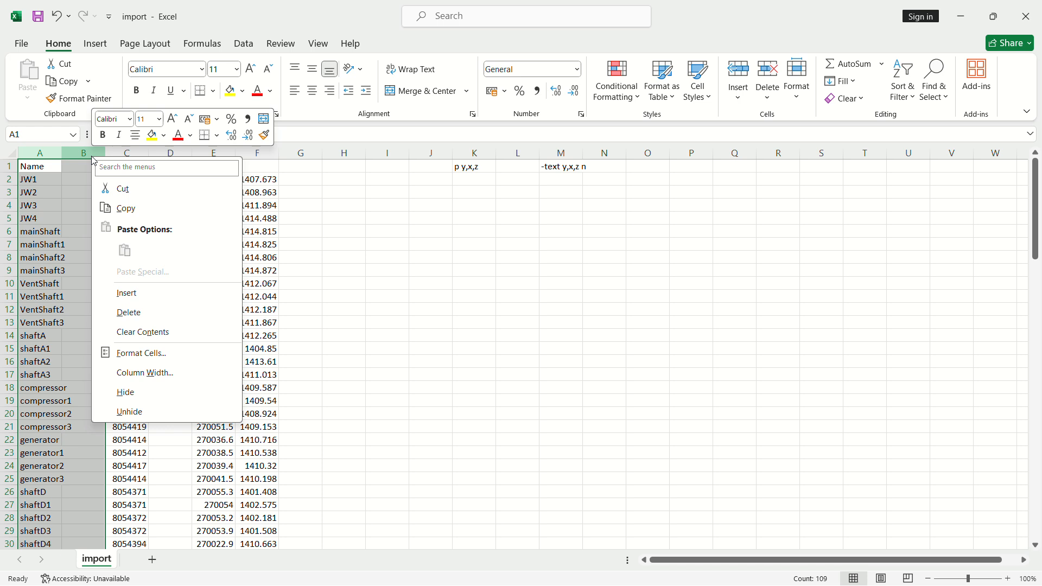
{"action": "left_click", "coordinate": [119, 187]}
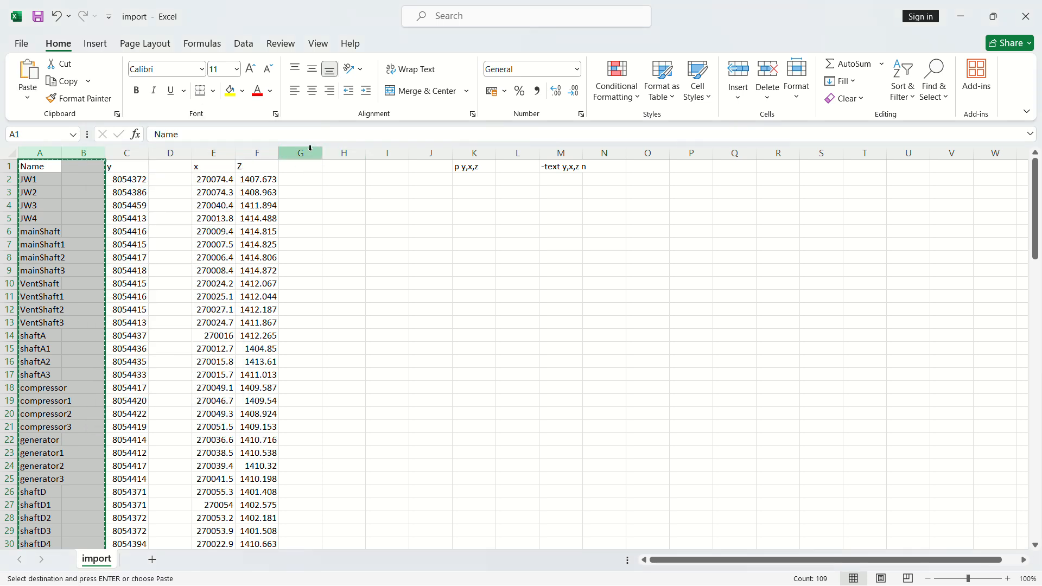
{"action": "left_click_drag", "start_coordinate": [339, 152], "coordinate": [372, 156]}
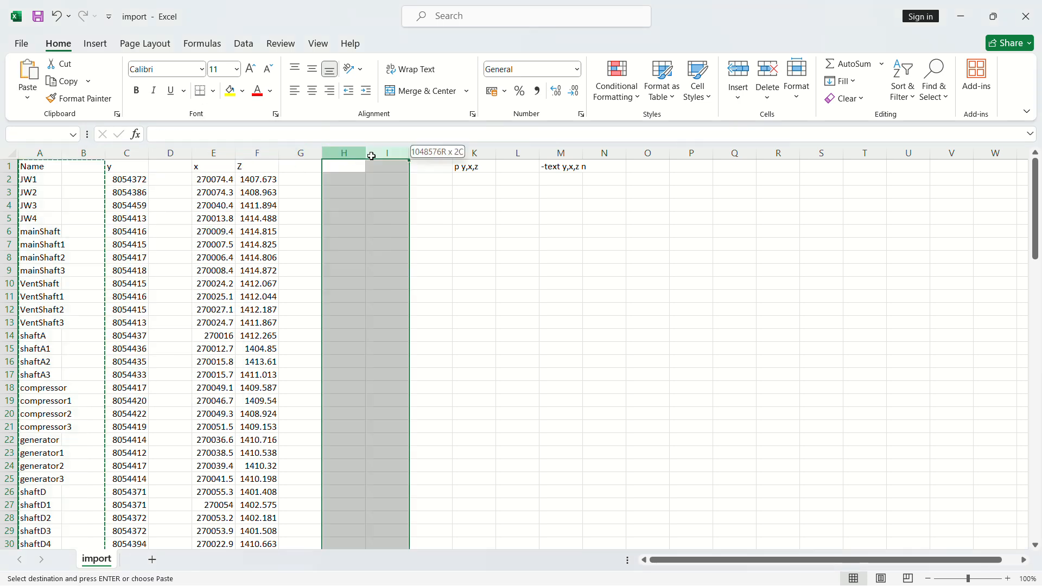
{"action": "right_click", "coordinate": [372, 156]}
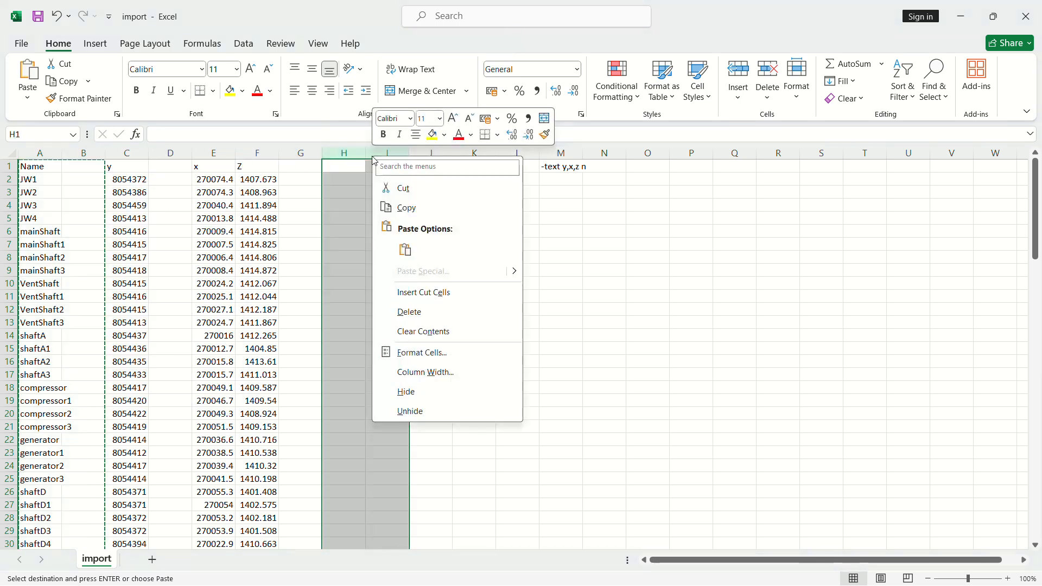
{"action": "left_click", "coordinate": [430, 290]}
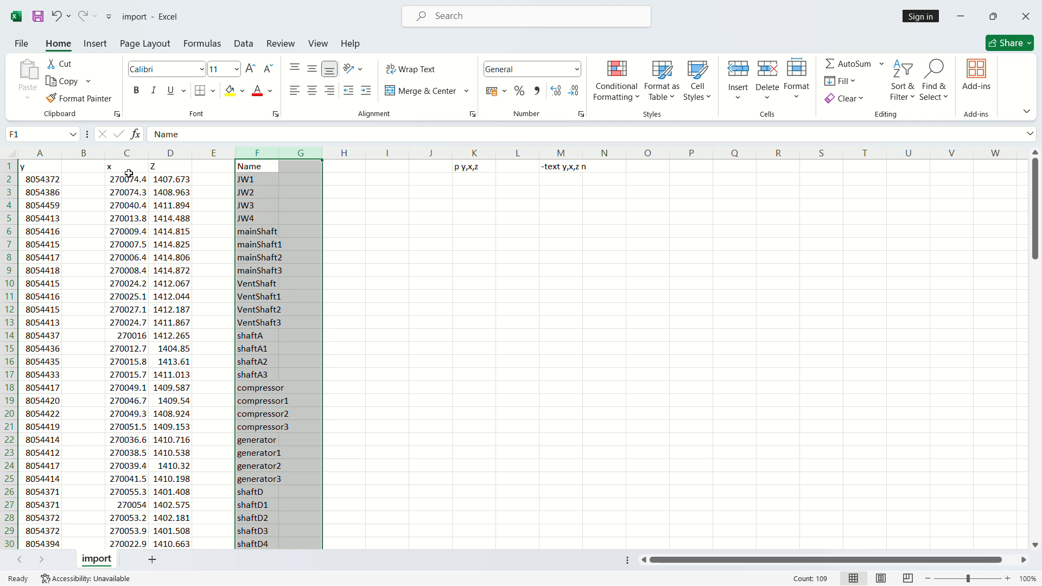
Insert a blank column between the x and Z columns
{"action": "left_click", "coordinate": [166, 153]}
{"action": "right_click", "coordinate": [167, 157]}
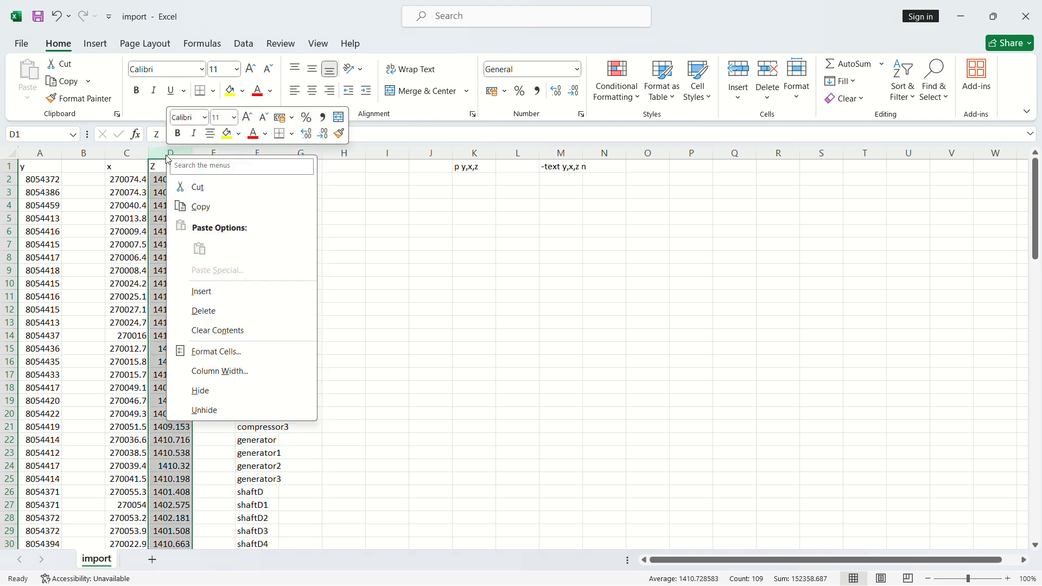
{"action": "left_click", "coordinate": [211, 293]}
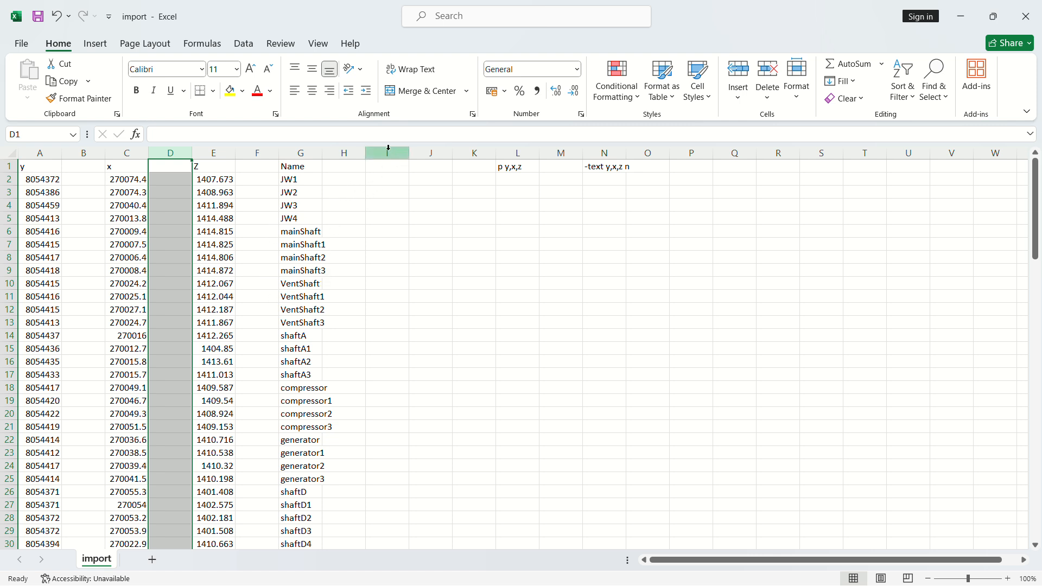
Enter "point" in cell I2, beside the first data row
{"action": "left_click", "coordinate": [388, 148]}
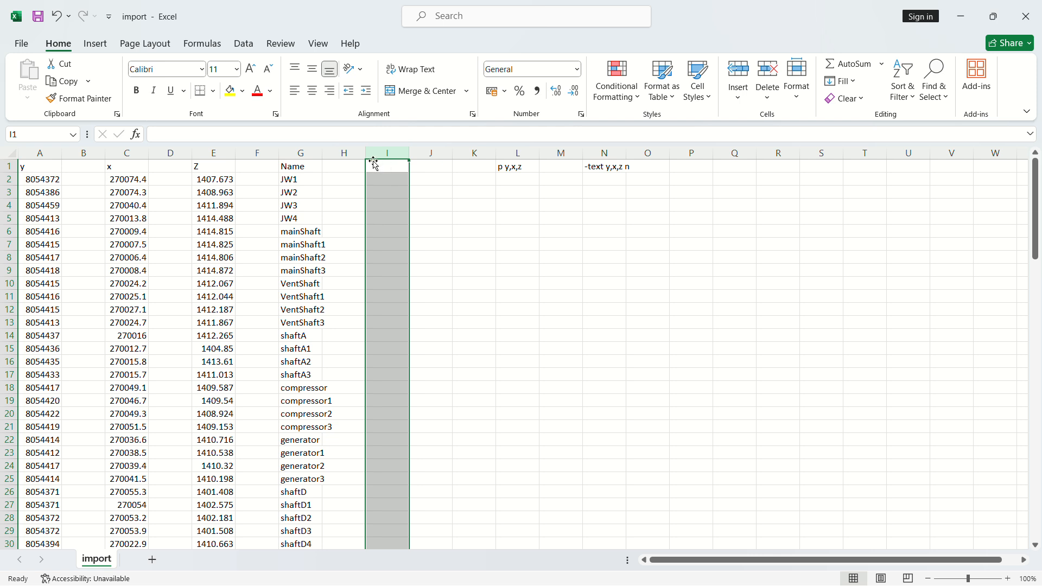
{"action": "left_click", "coordinate": [385, 183]}
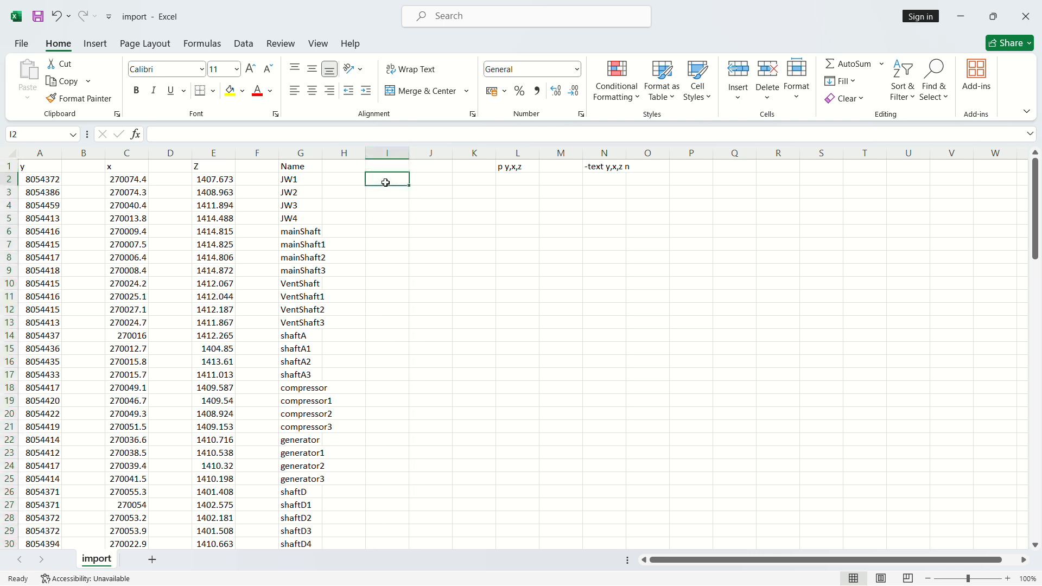
{"action": "type", "text": "po"}
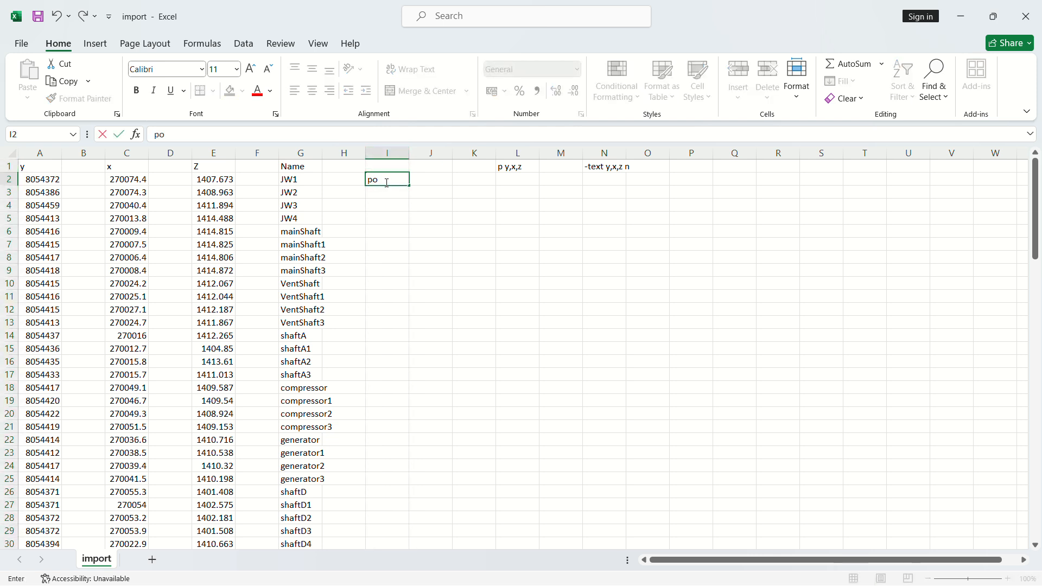
{"action": "type", "text": "int"}
{"action": "left_click", "coordinate": [394, 229]}
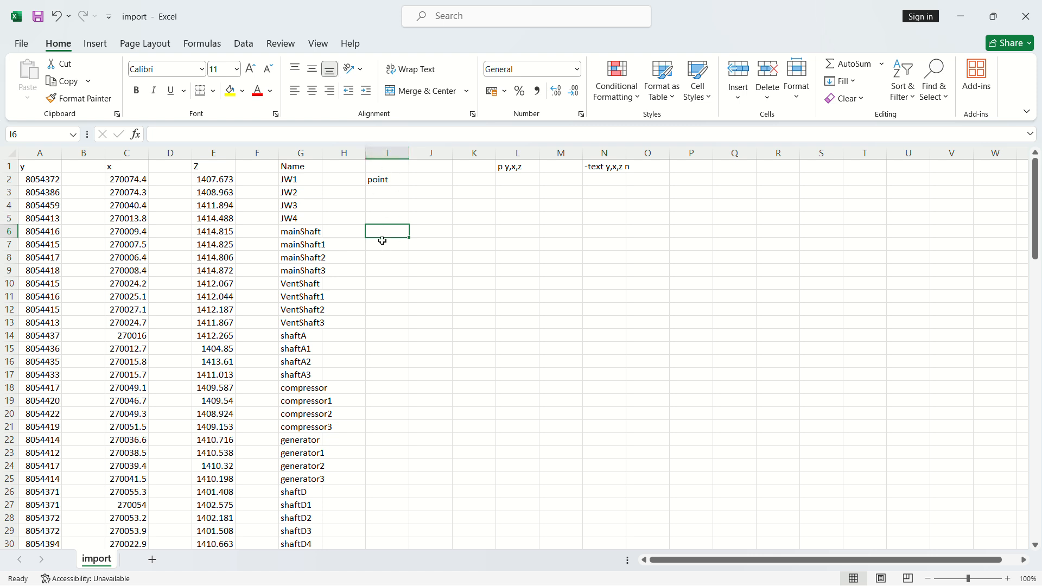
Make the whole header row 1 bold
{"action": "left_click", "coordinate": [10, 166]}
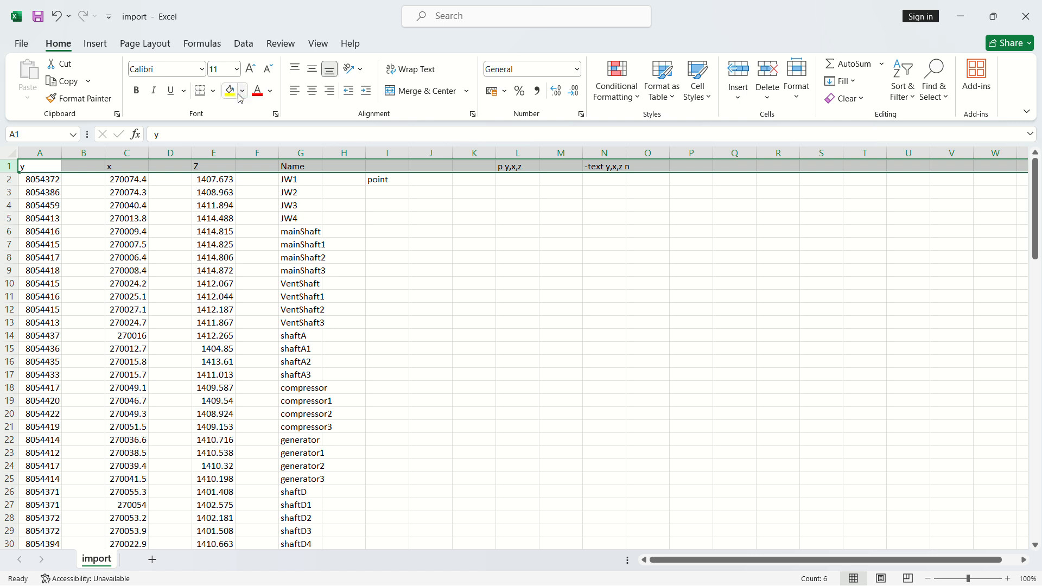
{"action": "left_click", "coordinate": [137, 93]}
{"action": "left_click", "coordinate": [438, 323]}
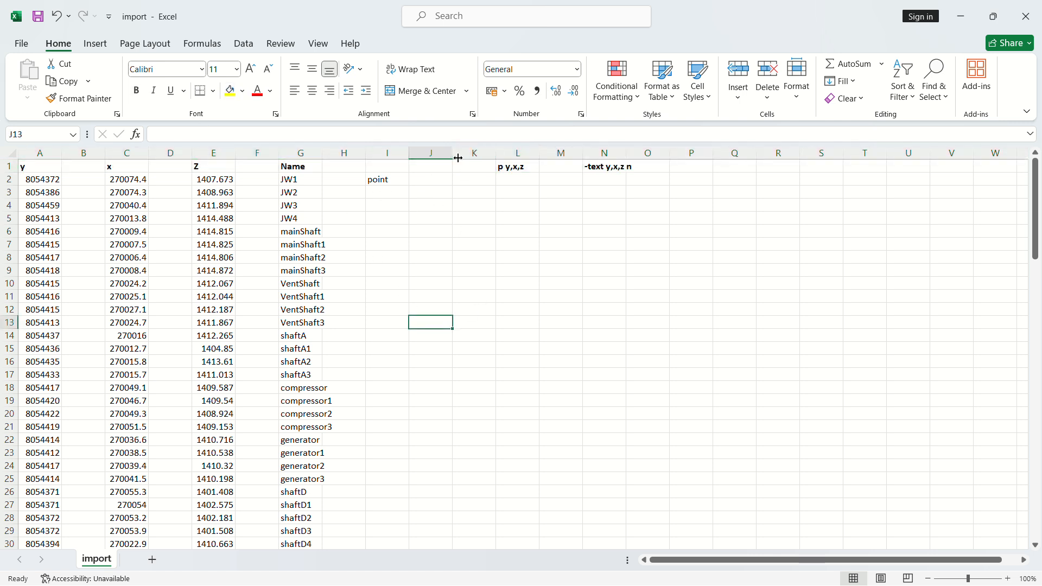
Insert another blank column between the "point" column and the "p y,x,z" note
{"action": "left_click", "coordinate": [430, 152]}
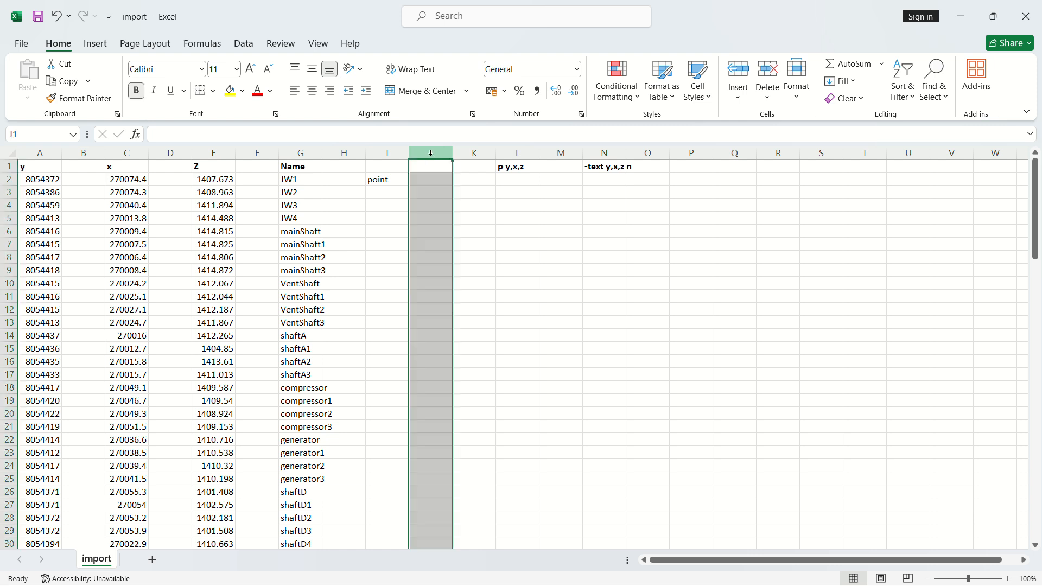
{"action": "right_click", "coordinate": [432, 158]}
{"action": "left_click", "coordinate": [495, 290]}
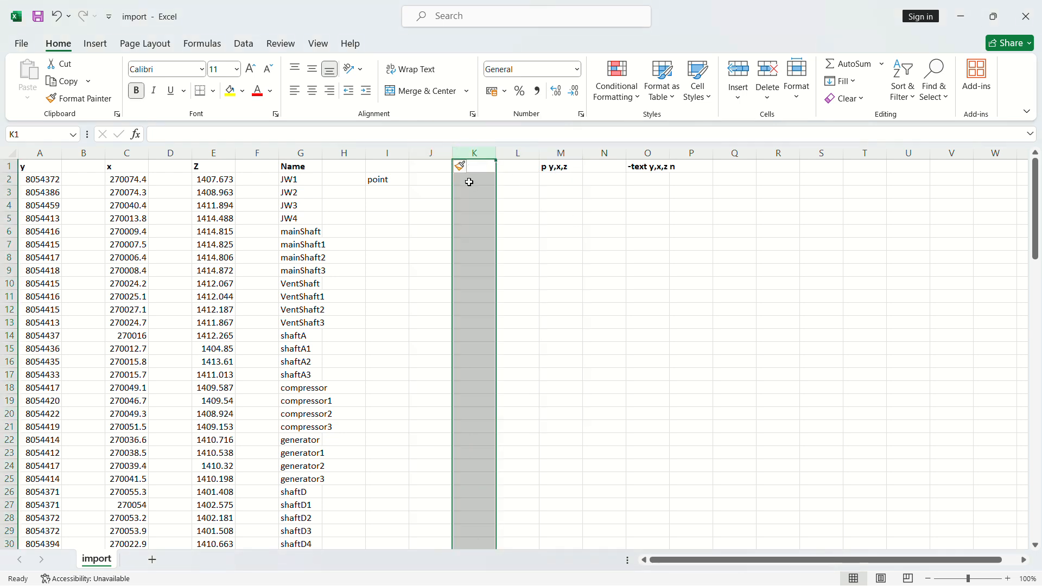
Set the number format of the blank column K to Text
{"action": "left_click", "coordinate": [472, 181]}
{"action": "left_click", "coordinate": [483, 150]}
{"action": "left_click", "coordinate": [577, 69]}
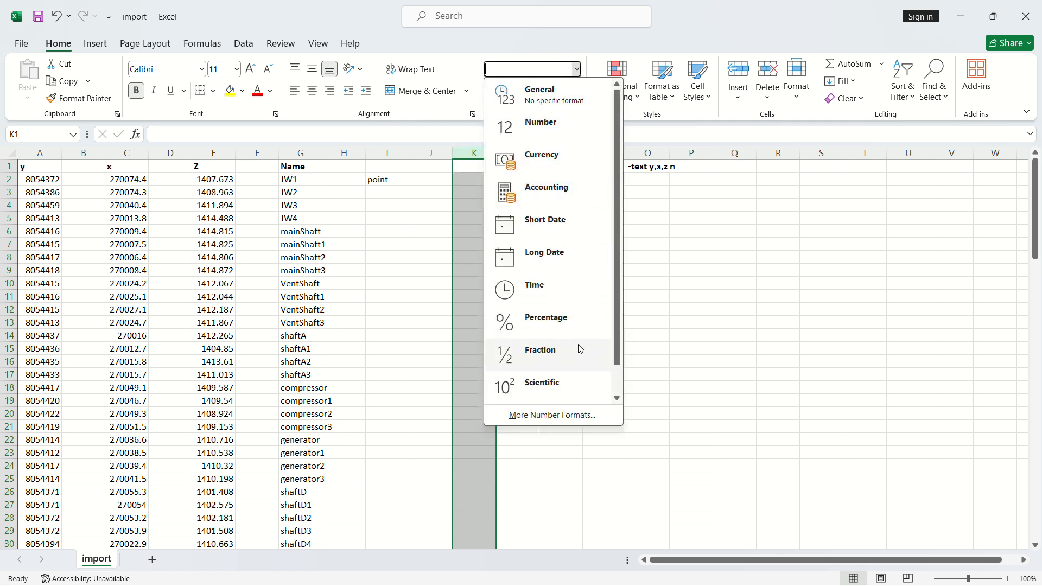
{"action": "scroll", "coordinate": [582, 353], "scroll_direction": "down", "scroll_amount": 1}
{"action": "left_click", "coordinate": [547, 385]}
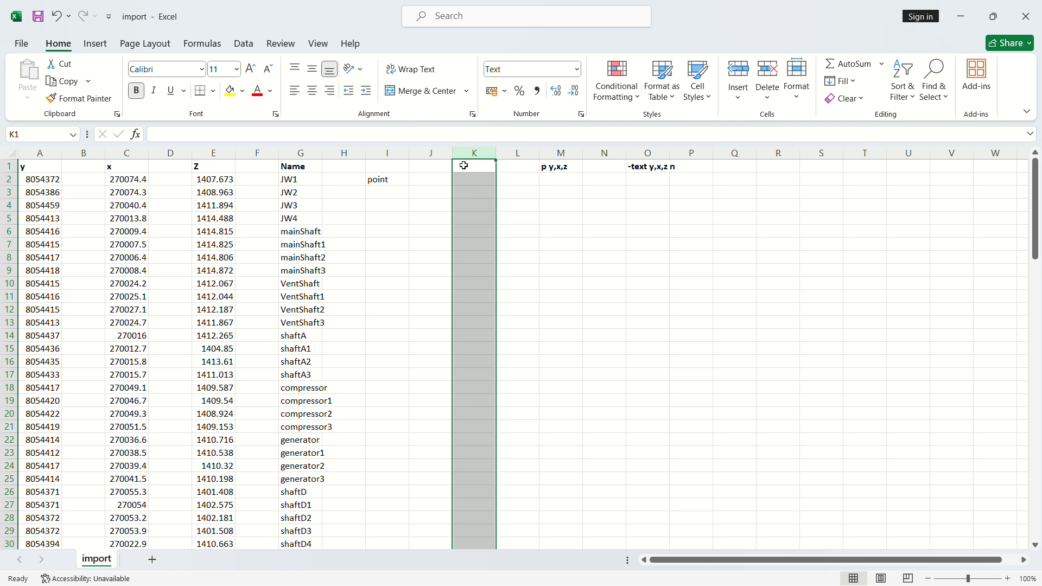
Enter "-text" in cell K2, in the first data row
{"action": "left_click", "coordinate": [466, 182]}
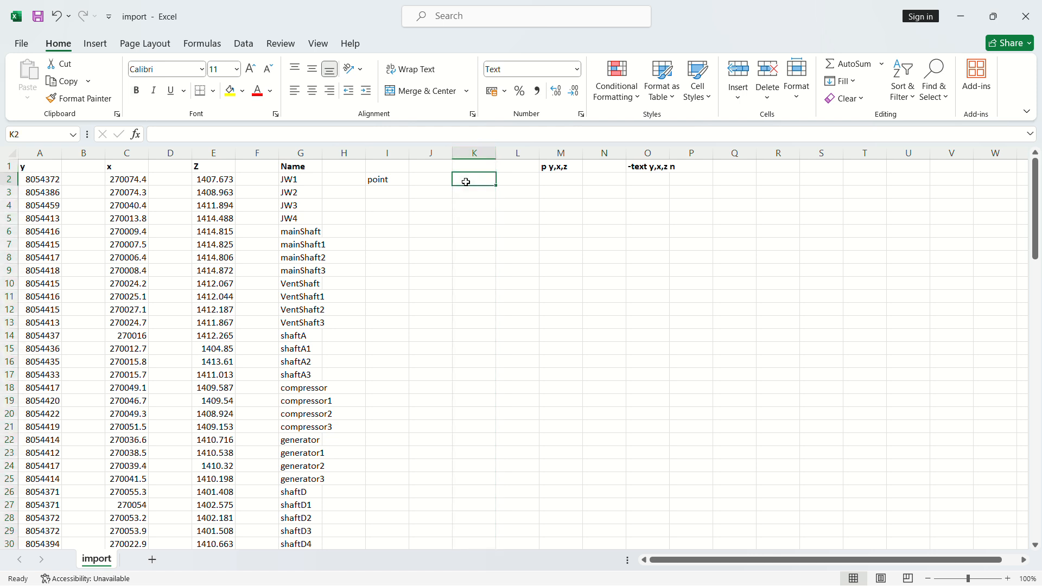
{"action": "type", "text": "-text"}
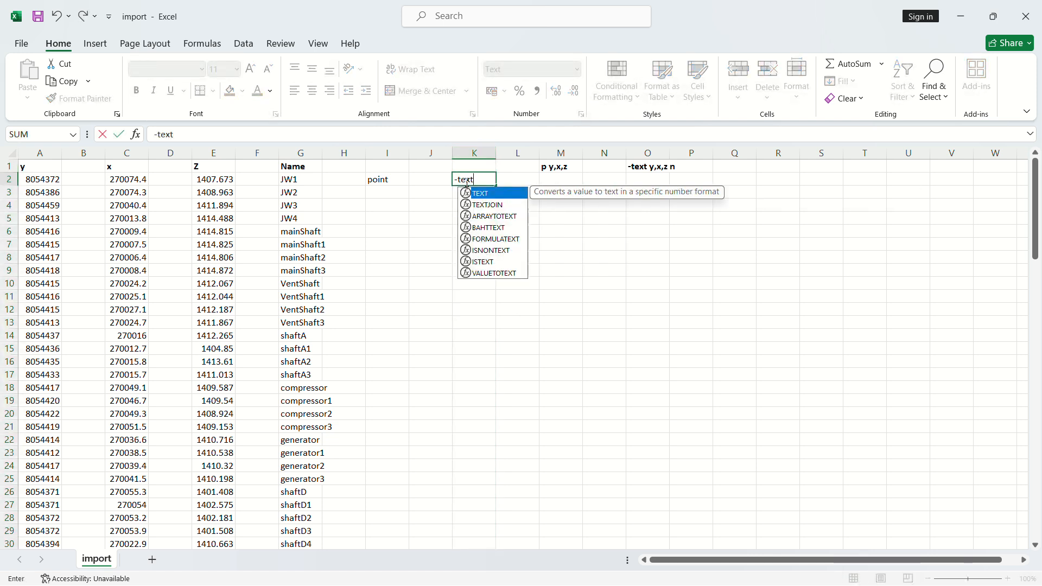
{"action": "left_click", "coordinate": [424, 321]}
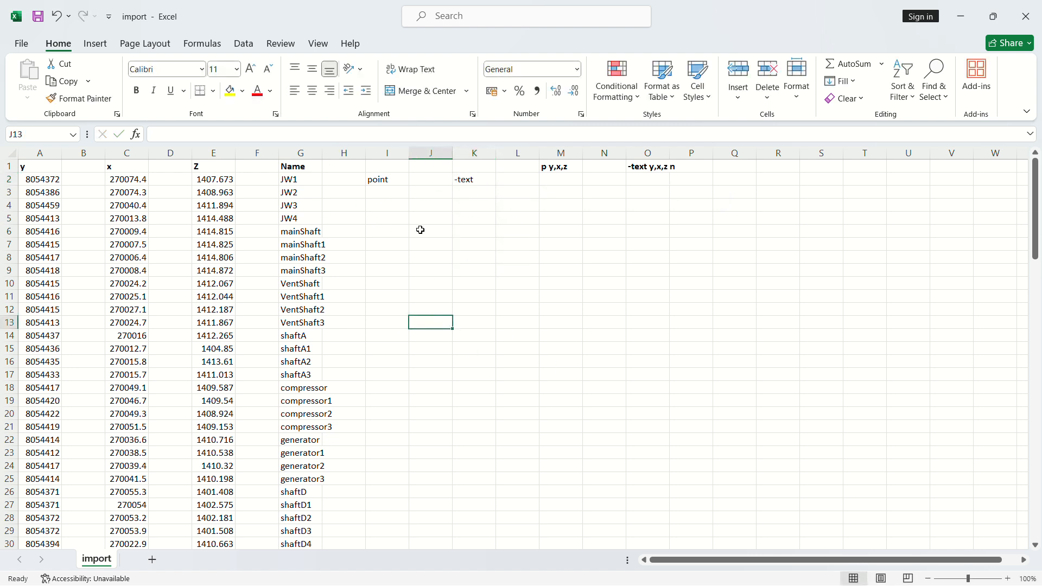
Enter a comma in cell B2 and fill it down column B to the last data row
{"action": "left_click", "coordinate": [87, 180]}
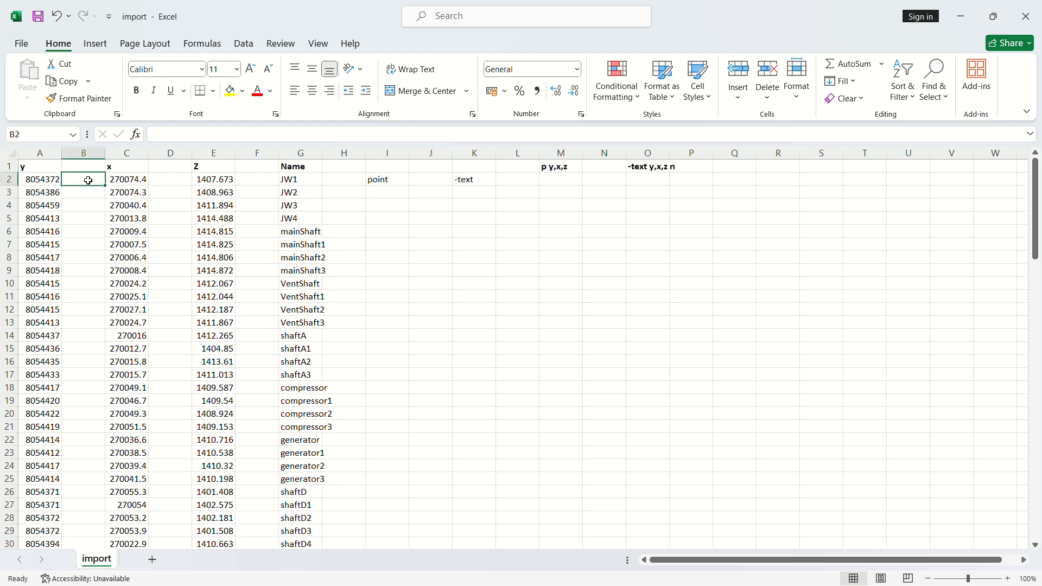
{"action": "type", "text": ","}
{"action": "double_click", "coordinate": [107, 186]}
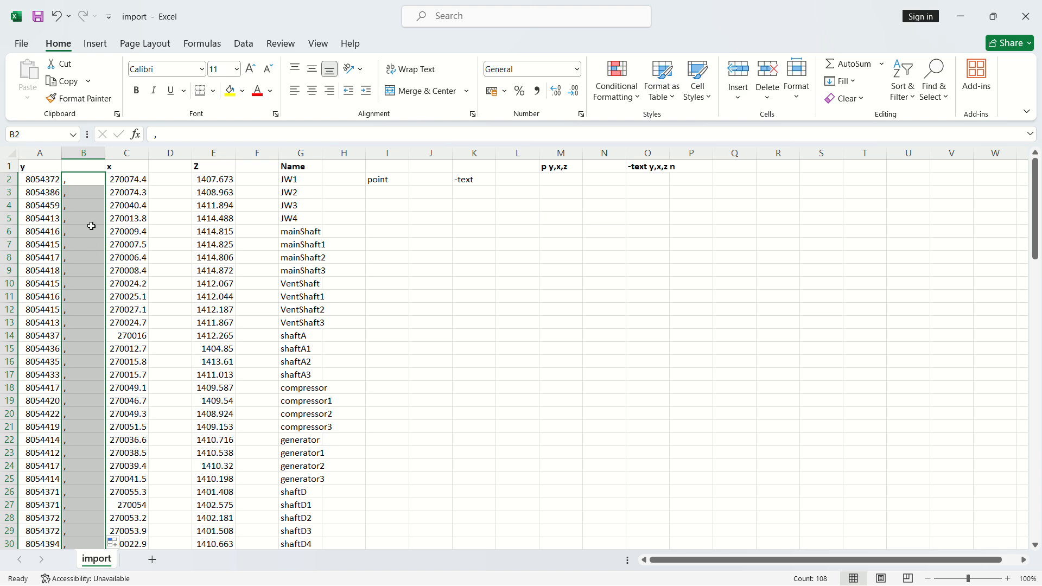
{"action": "scroll", "coordinate": [91, 224], "scroll_direction": "down", "scroll_amount": 14}
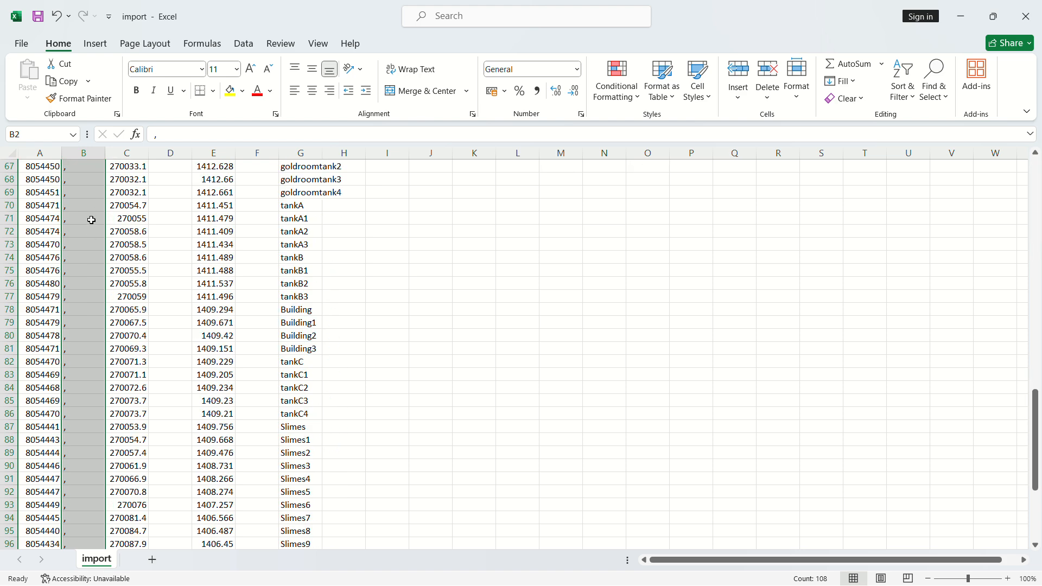
{"action": "scroll", "coordinate": [107, 431], "scroll_direction": "up", "scroll_amount": 20}
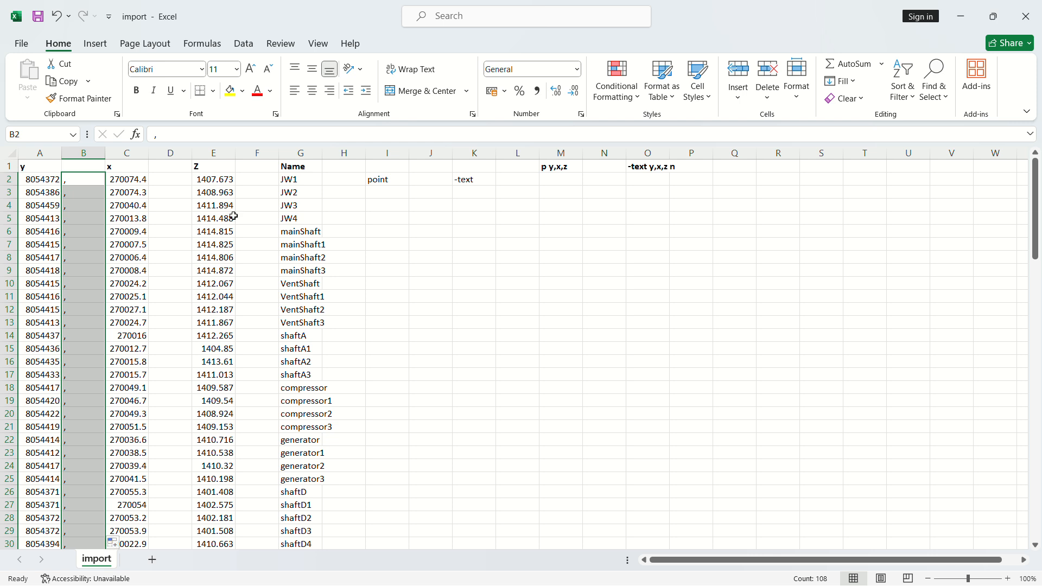
Enter a comma in cell D2, between x and Z, and fill it down to the last data row
{"action": "left_click", "coordinate": [174, 181]}
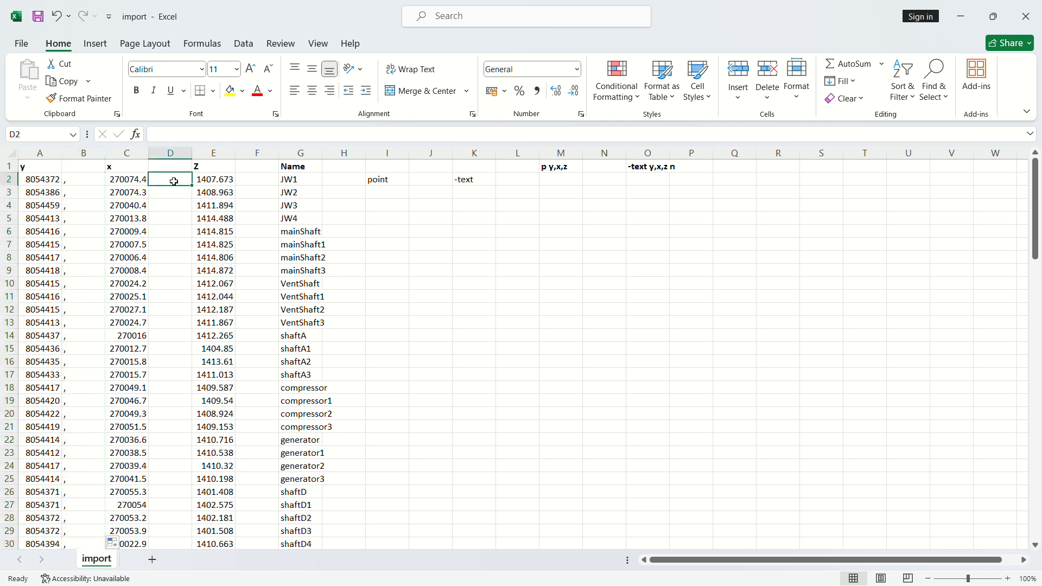
{"action": "type", "text": ","}
{"action": "left_click", "coordinate": [179, 256]}
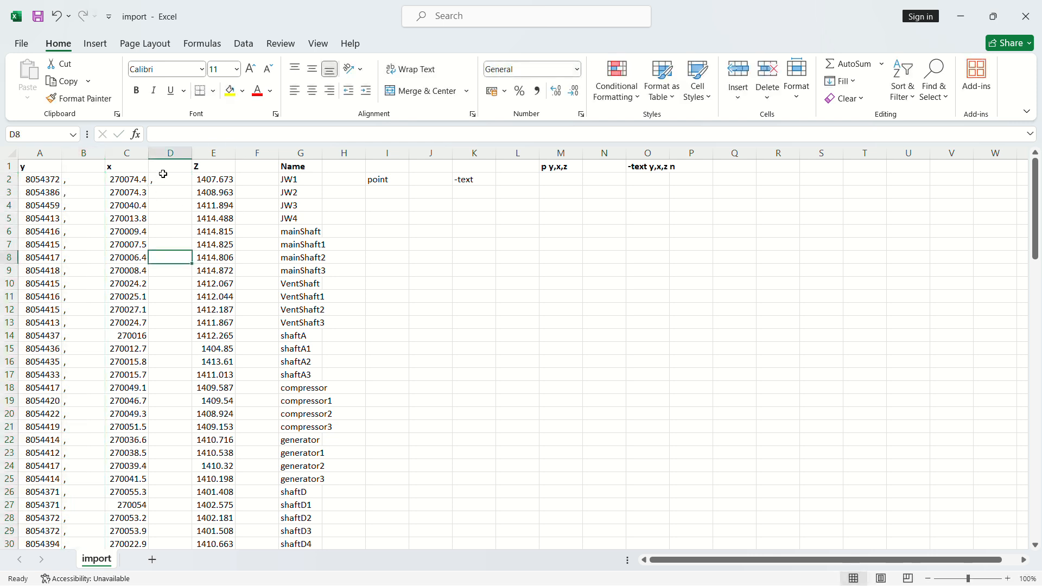
{"action": "left_click", "coordinate": [163, 177]}
{"action": "double_click", "coordinate": [194, 186]}
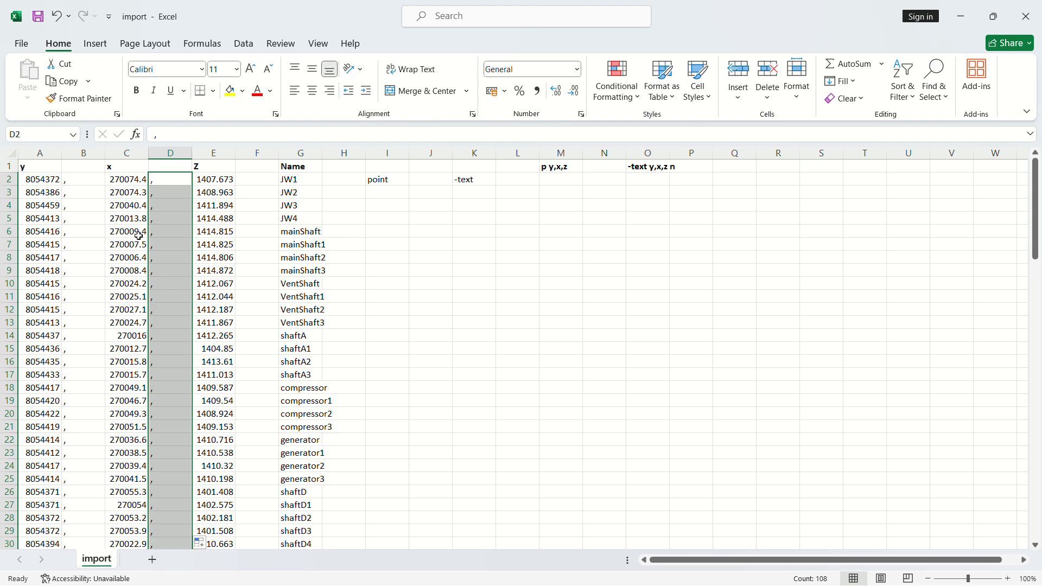
{"action": "scroll", "coordinate": [140, 228], "scroll_direction": "down", "scroll_amount": 10}
{"action": "scroll", "coordinate": [138, 231], "scroll_direction": "down", "scroll_amount": 16}
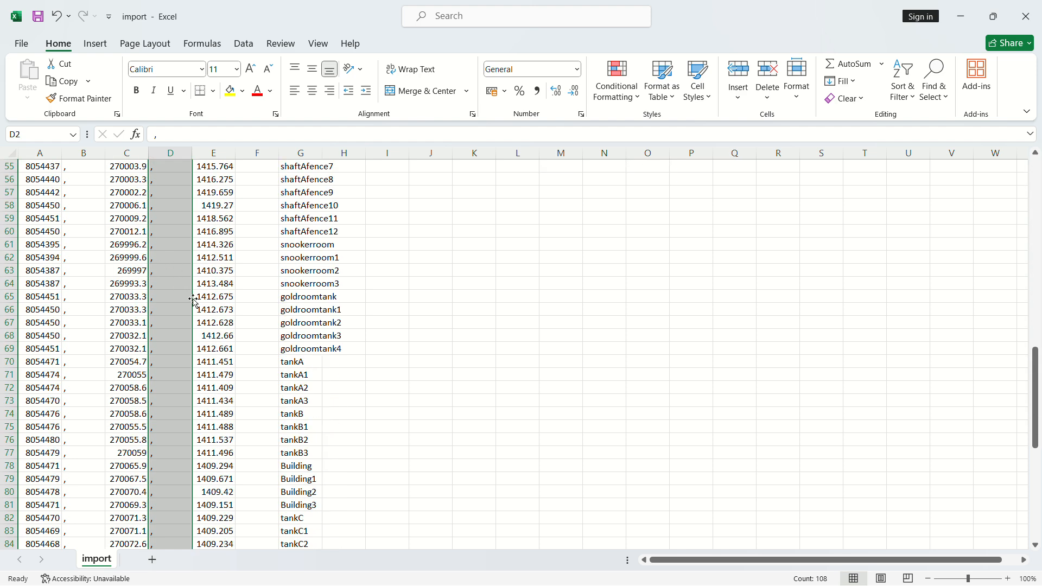
{"action": "scroll", "coordinate": [217, 339], "scroll_direction": "down", "scroll_amount": 4}
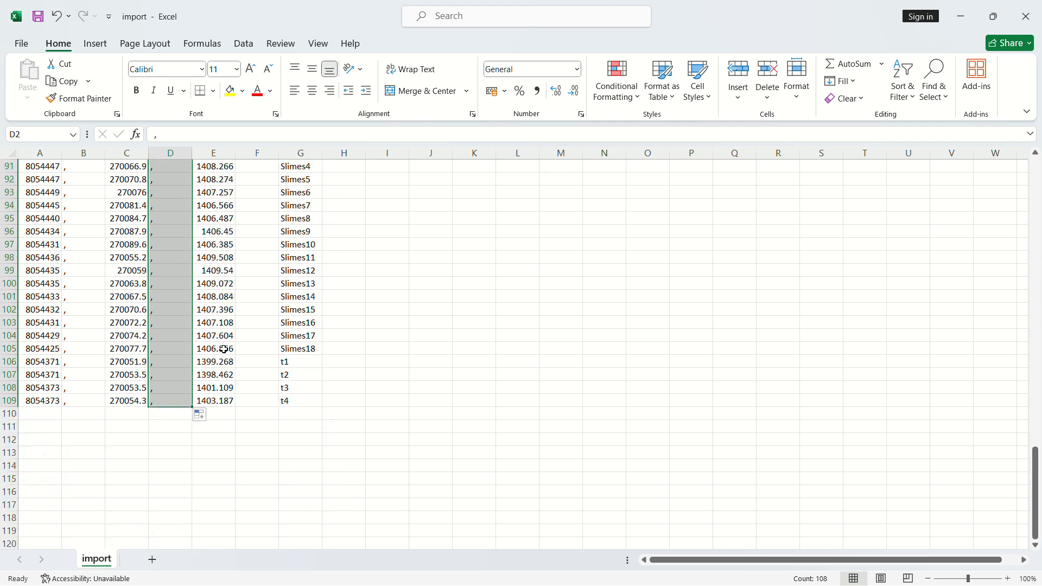
{"action": "scroll", "coordinate": [225, 334], "scroll_direction": "up", "scroll_amount": 14}
{"action": "scroll", "coordinate": [232, 324], "scroll_direction": "up", "scroll_amount": 16}
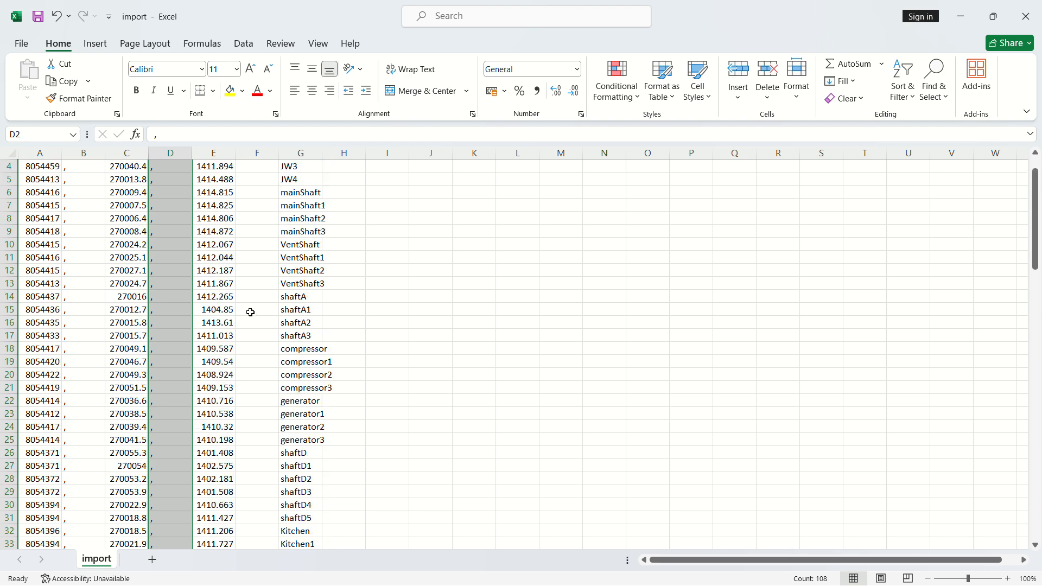
Enter the heading "space x4" in cell F1, between the Z and Name headings
{"action": "left_click", "coordinate": [261, 169]}
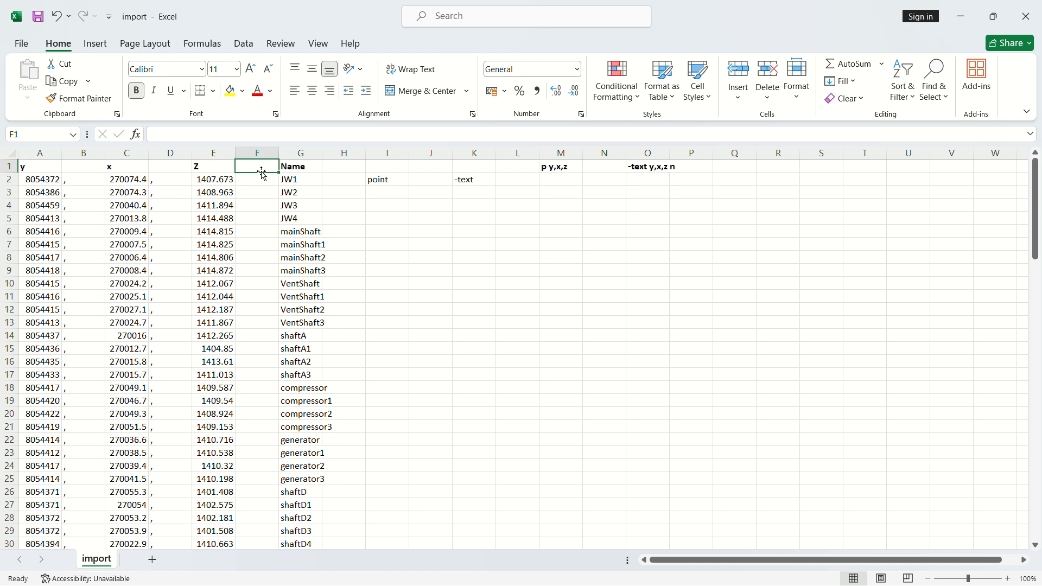
{"action": "type", "text": "space x4"}
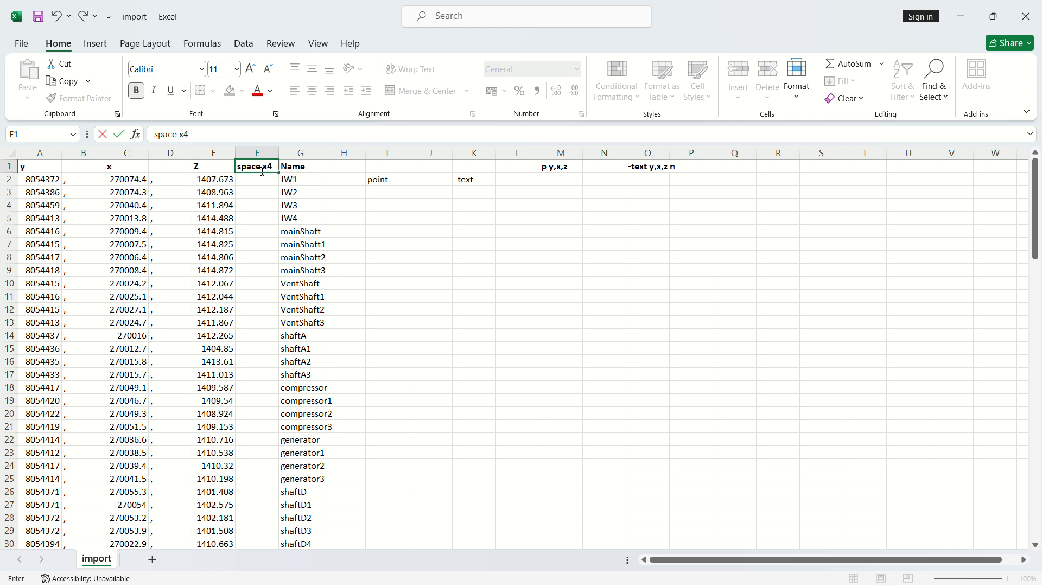
{"action": "left_click", "coordinate": [251, 179]}
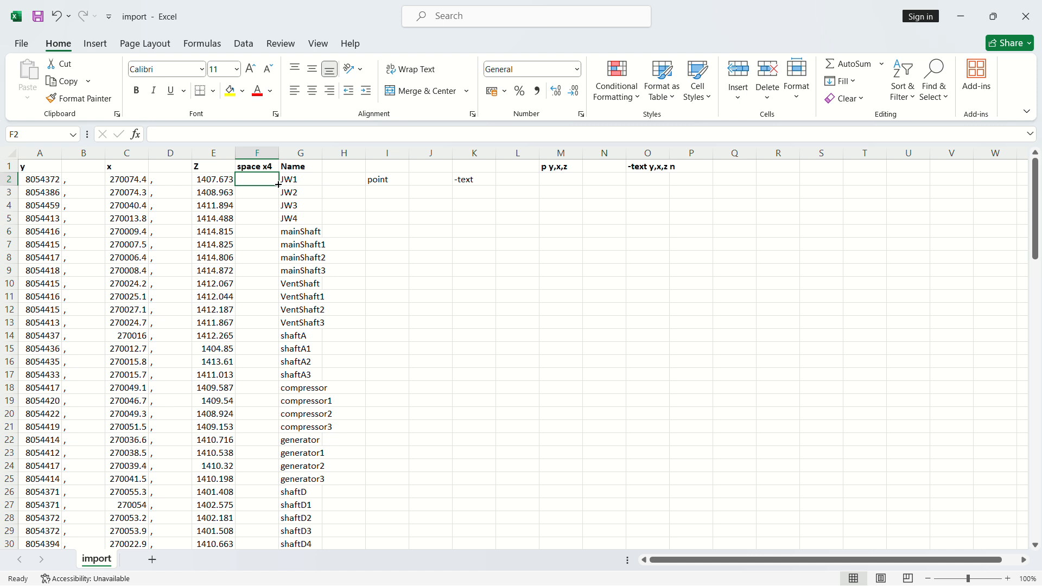
Enter four spaces in cell F2, fill them down the "space x4" column and check the filled rows
{"action": "double_click", "coordinate": [264, 186]}
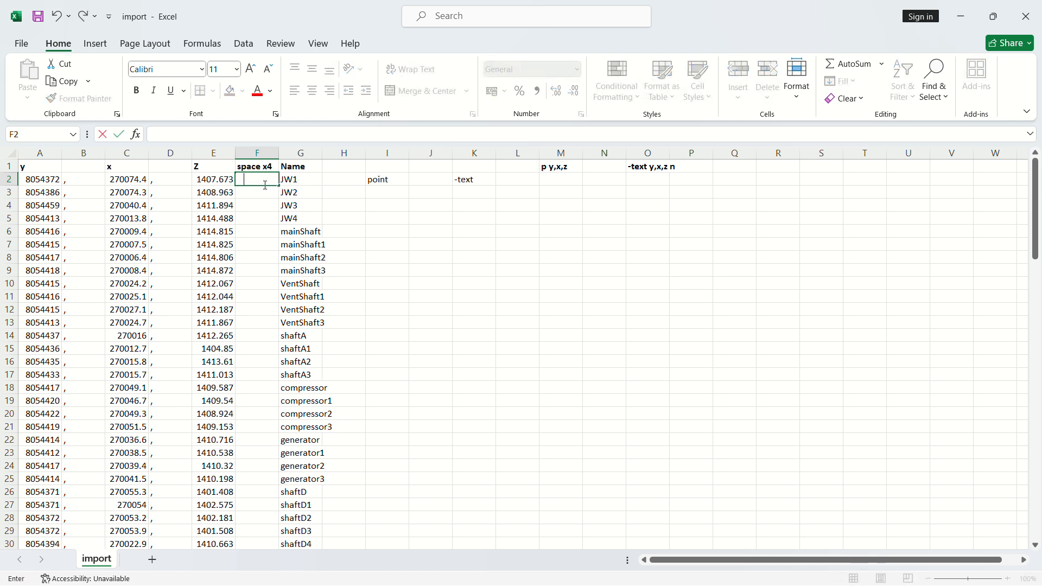
{"action": "key", "text": "Return"}
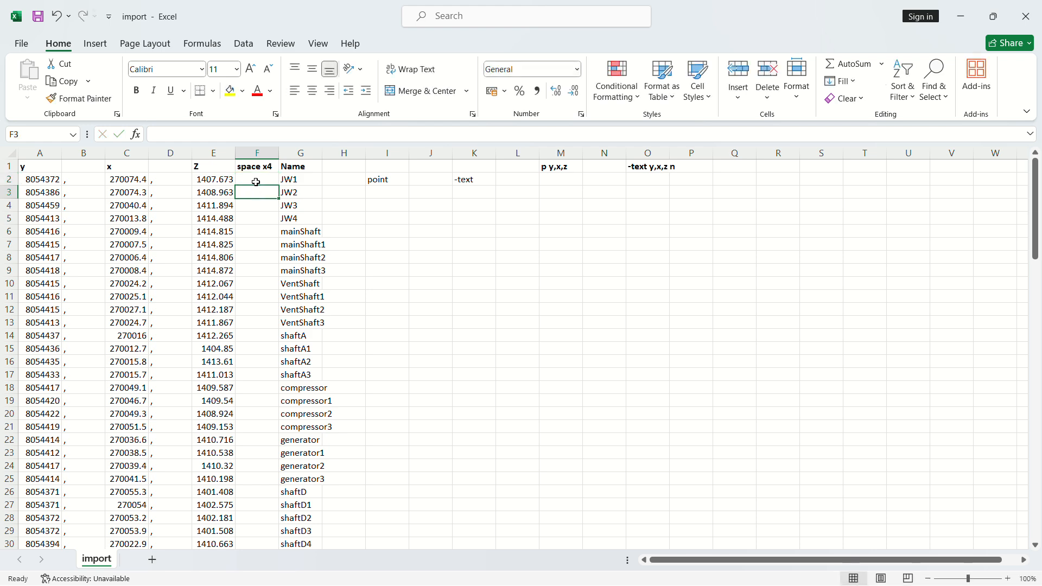
{"action": "left_click", "coordinate": [256, 183]}
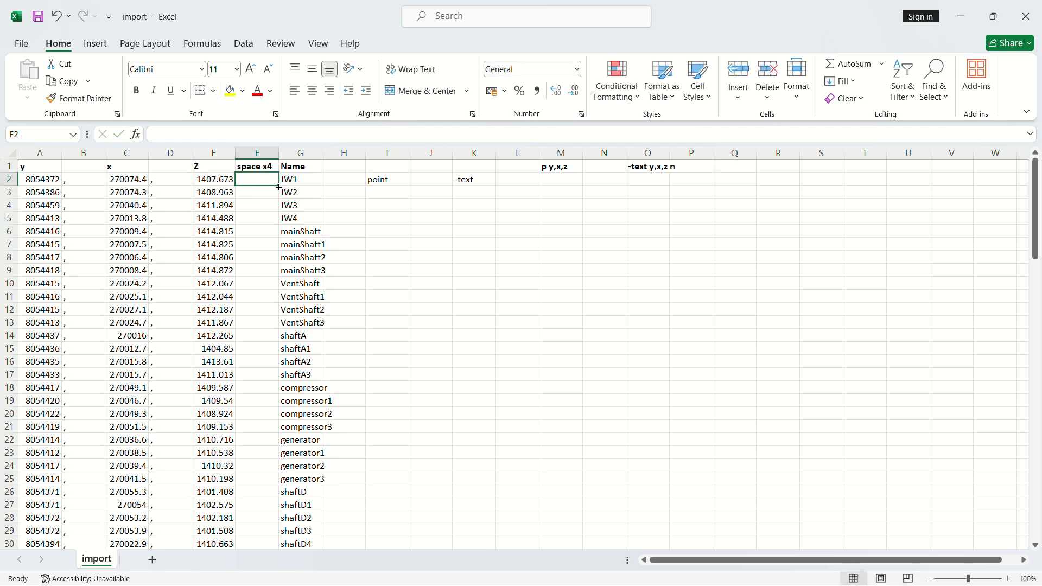
{"action": "double_click", "coordinate": [279, 187]}
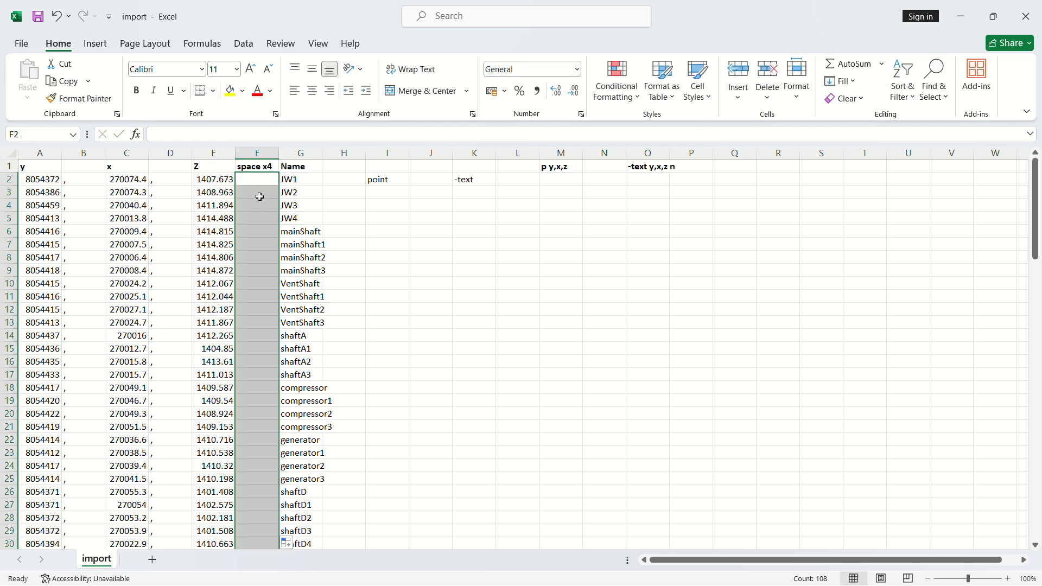
{"action": "scroll", "coordinate": [259, 197], "scroll_direction": "down", "scroll_amount": 17}
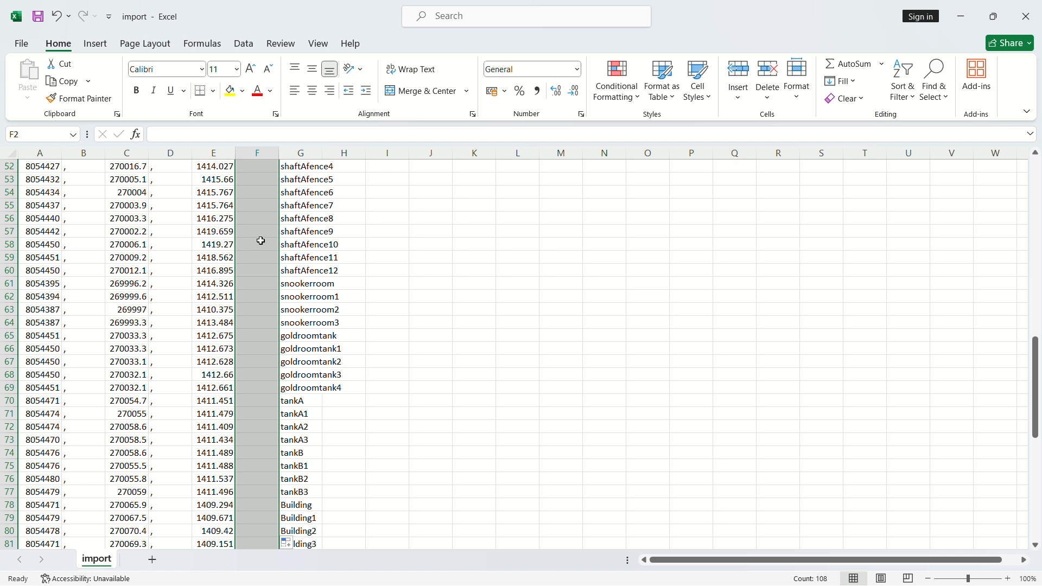
{"action": "left_click", "coordinate": [263, 242]}
{"action": "left_click", "coordinate": [165, 137]}
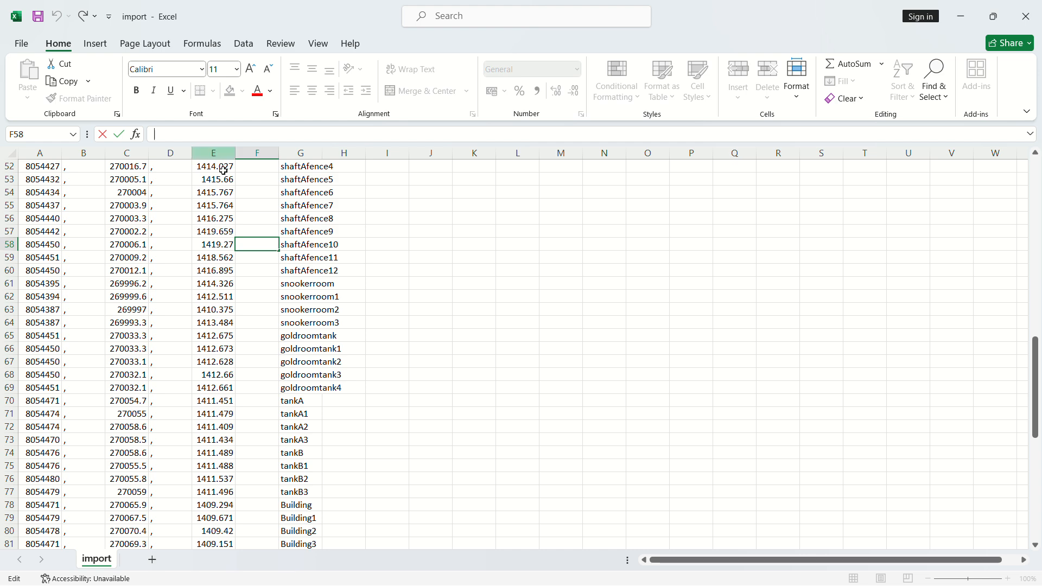
{"action": "left_click", "coordinate": [265, 320]}
{"action": "scroll", "coordinate": [249, 293], "scroll_direction": "down", "scroll_amount": 3}
{"action": "scroll", "coordinate": [250, 290], "scroll_direction": "up", "scroll_amount": 15}
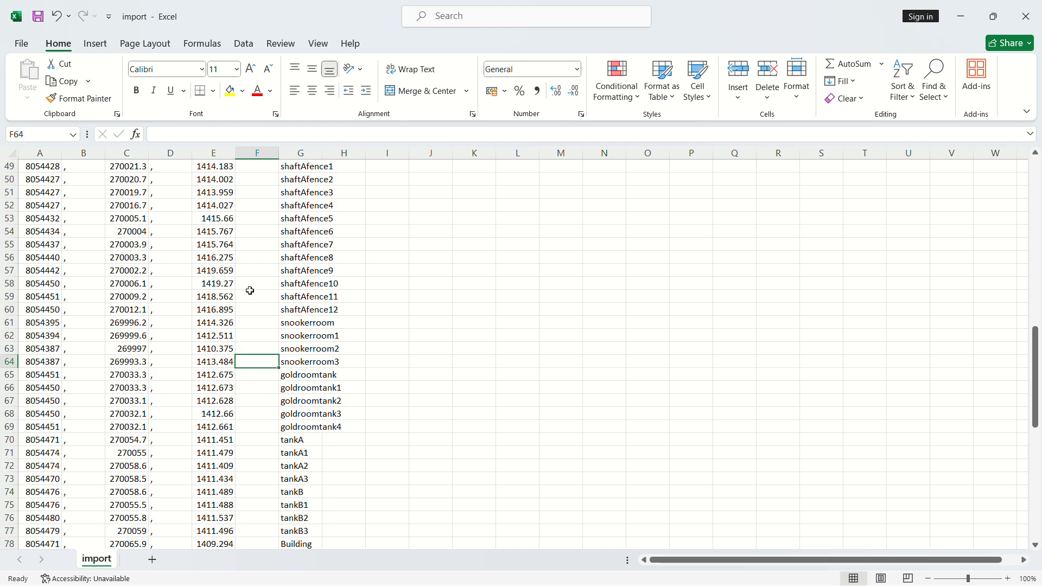
{"action": "scroll", "coordinate": [250, 291], "scroll_direction": "up", "scroll_amount": 5}
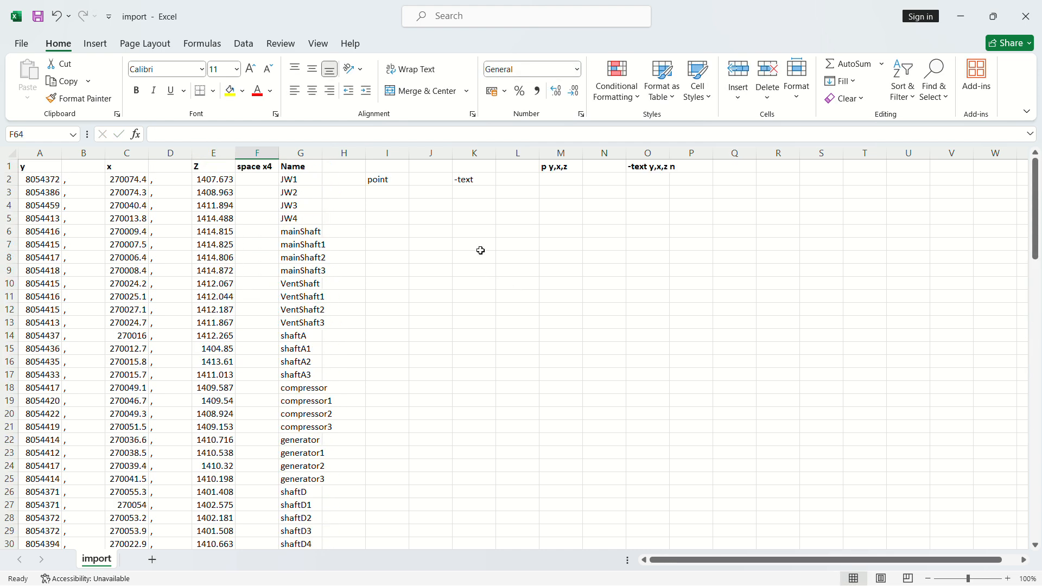
Enter the heading "space" in cell J1, between the "point" and "-text" columns
{"action": "left_click", "coordinate": [418, 167]}
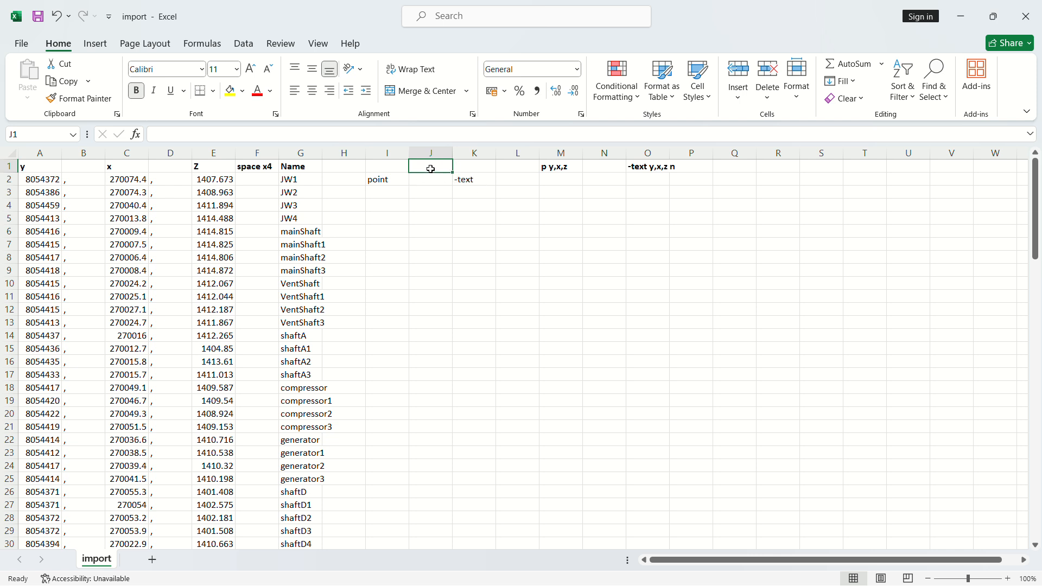
{"action": "type", "text": "space"}
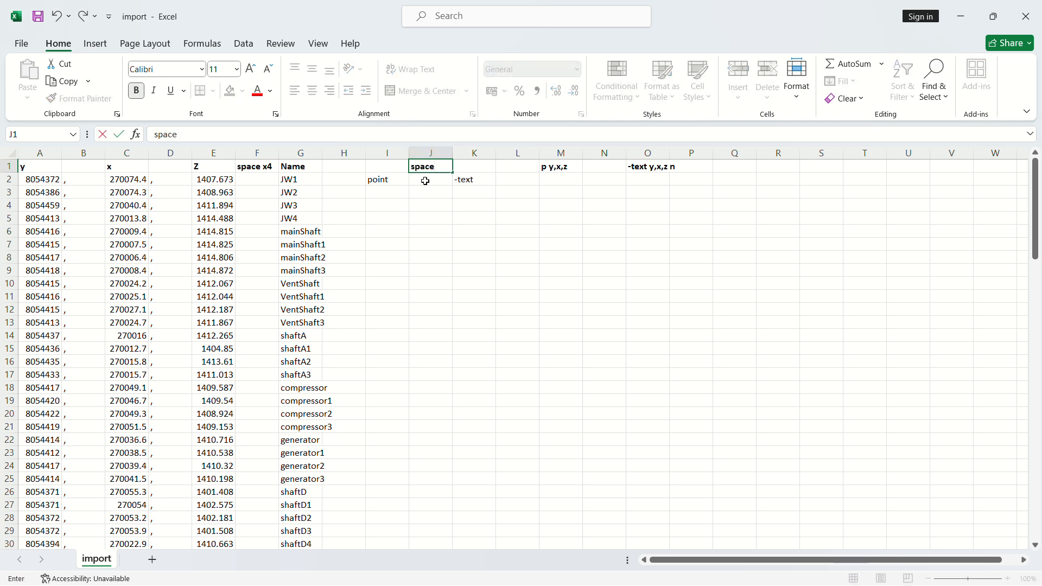
{"action": "left_click", "coordinate": [428, 181]}
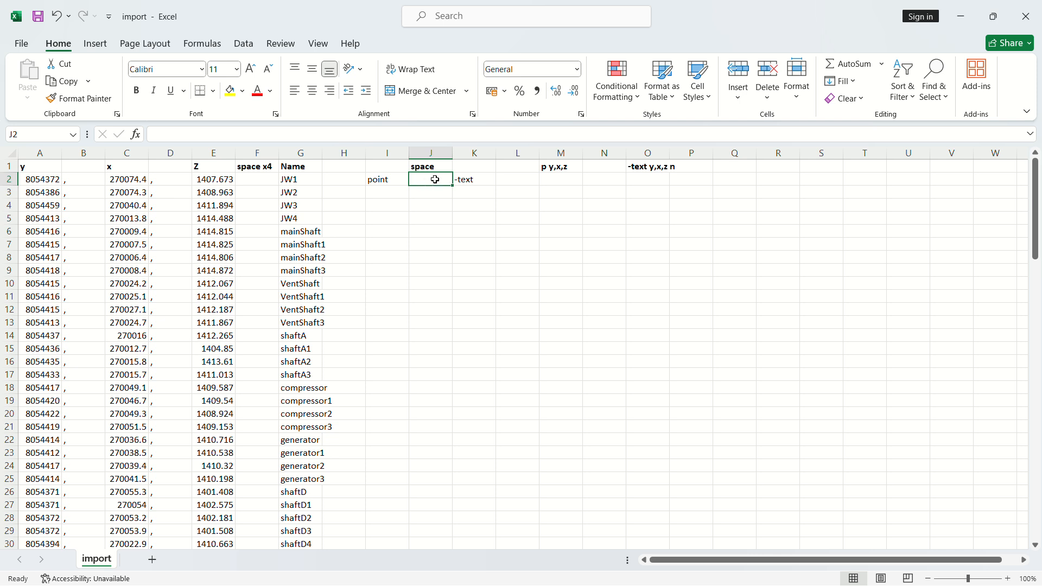
Insert a blank column L directly after the "-text" column
{"action": "left_click", "coordinate": [499, 180]}
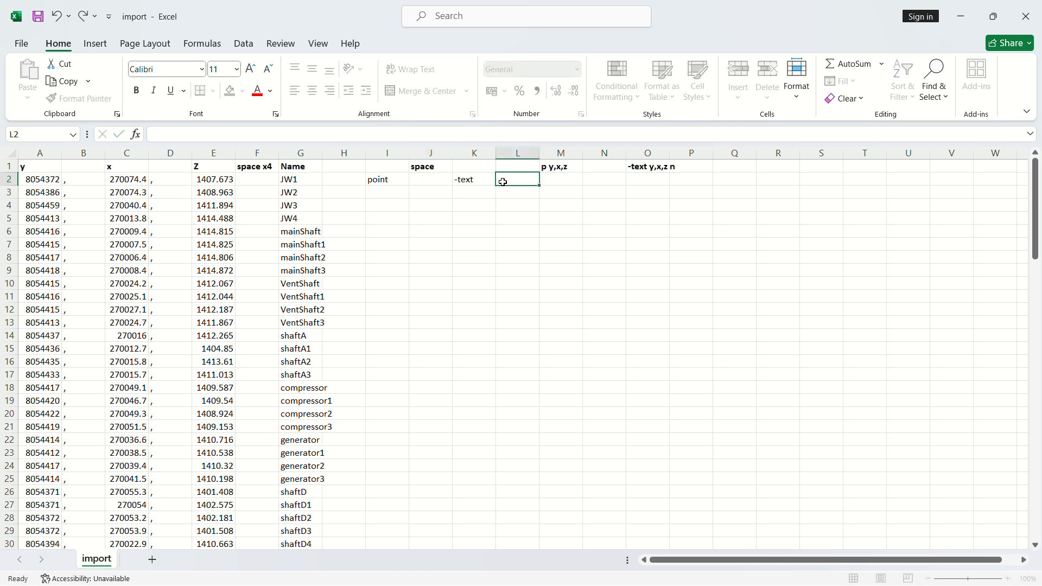
{"action": "left_click", "coordinate": [517, 153]}
{"action": "right_click", "coordinate": [517, 153]}
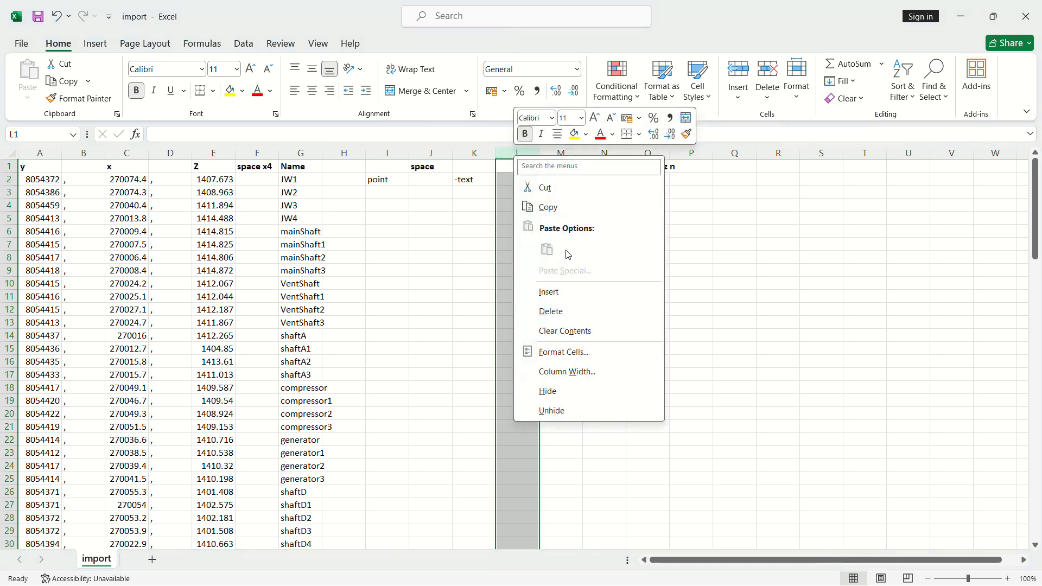
{"action": "left_click", "coordinate": [557, 294]}
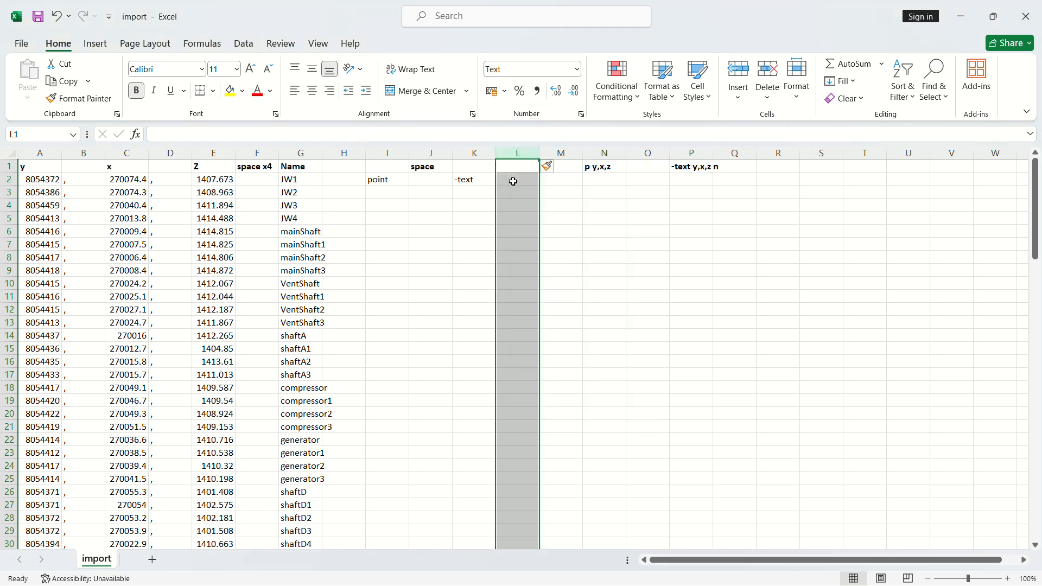
Enter the heading "space" in cell L1, above the newly inserted column
{"action": "left_click", "coordinate": [508, 167]}
{"action": "type", "text": "s"}
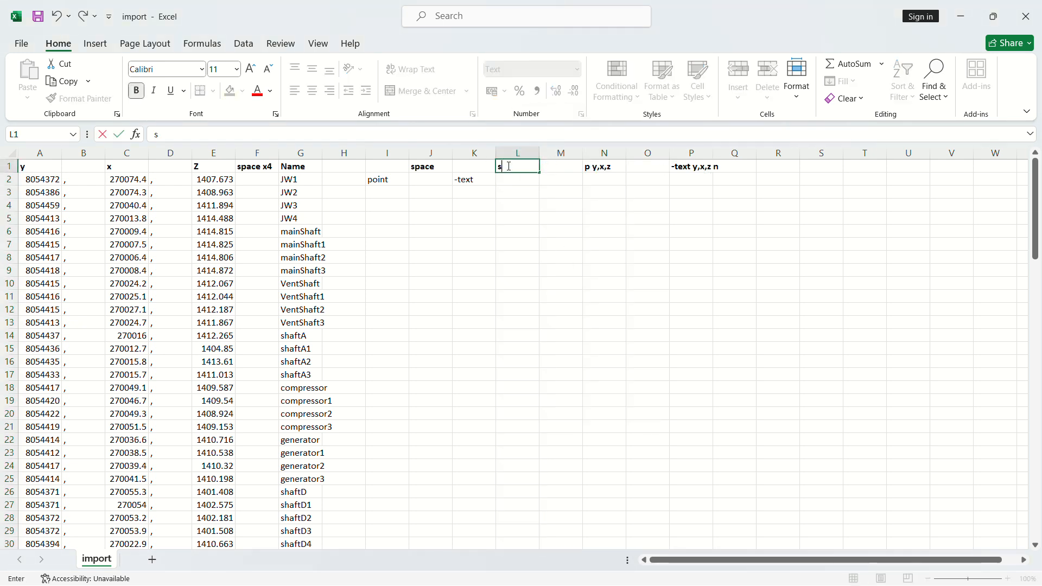
{"action": "type", "text": "pace"}
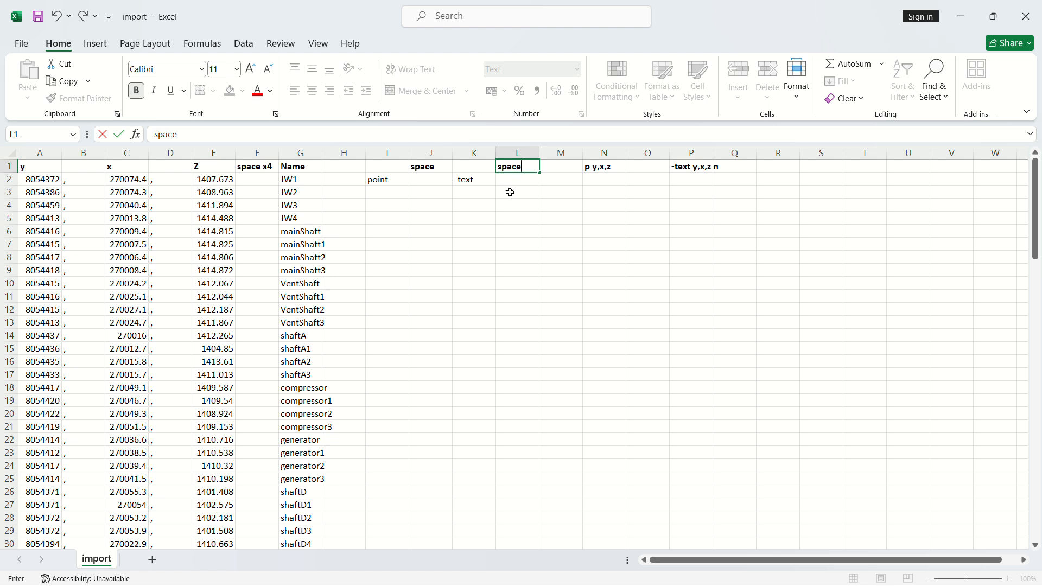
{"action": "left_click", "coordinate": [507, 183]}
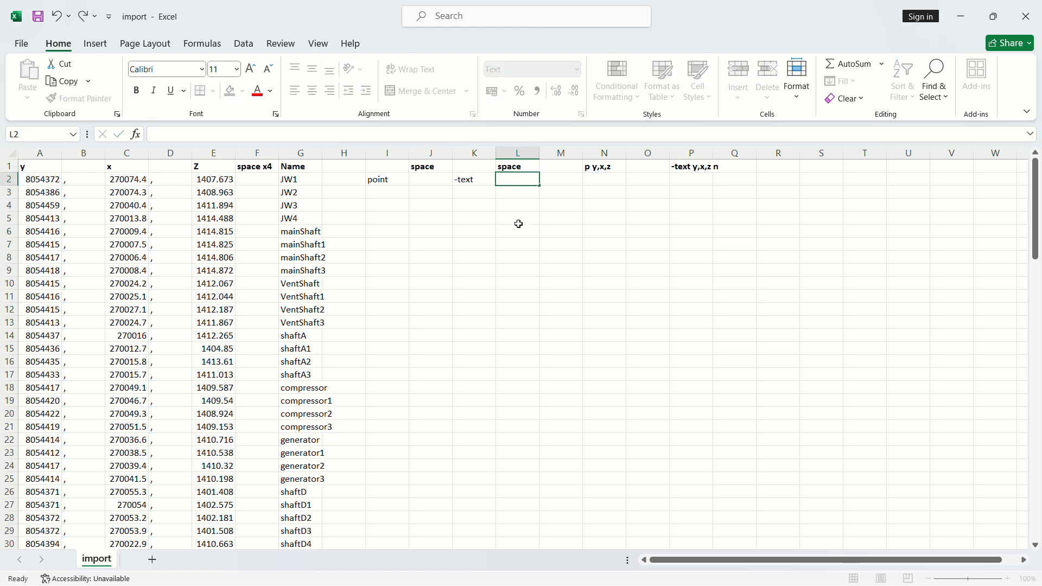
Insert a blank column M directly after the second "space" column
{"action": "left_click", "coordinate": [564, 152]}
{"action": "right_click", "coordinate": [563, 152]}
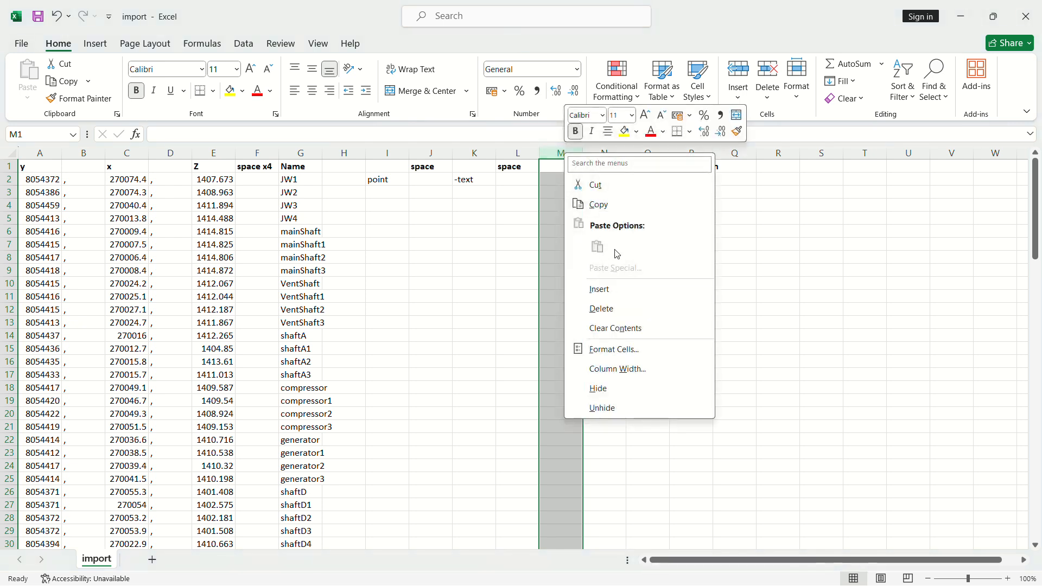
{"action": "left_click", "coordinate": [601, 287]}
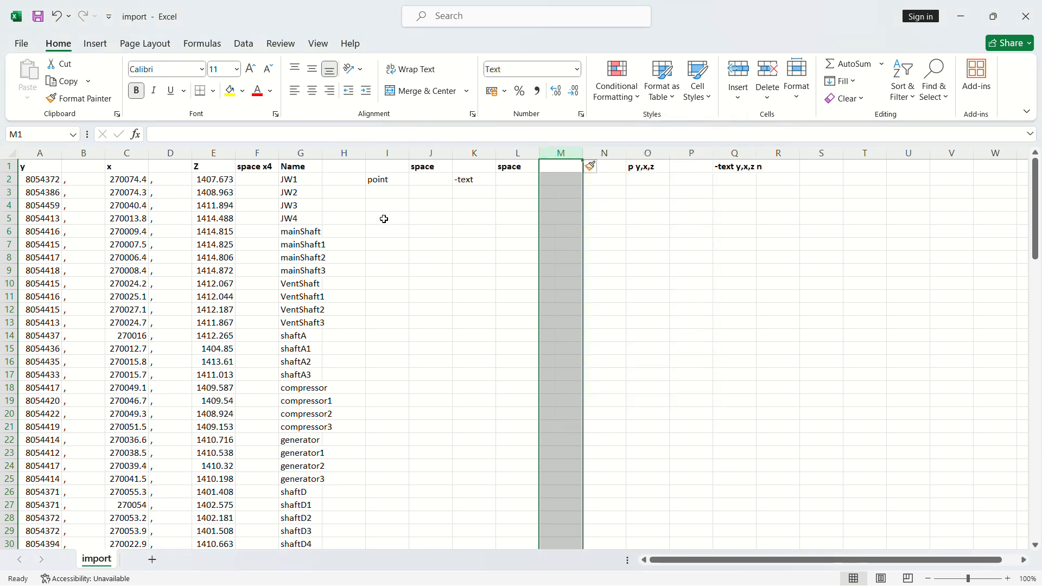
Widen the Name column slightly and delete the empty column H between it and the "point" column
{"action": "left_click_drag", "start_coordinate": [322, 154], "coordinate": [331, 156]}
{"action": "left_click", "coordinate": [360, 150]}
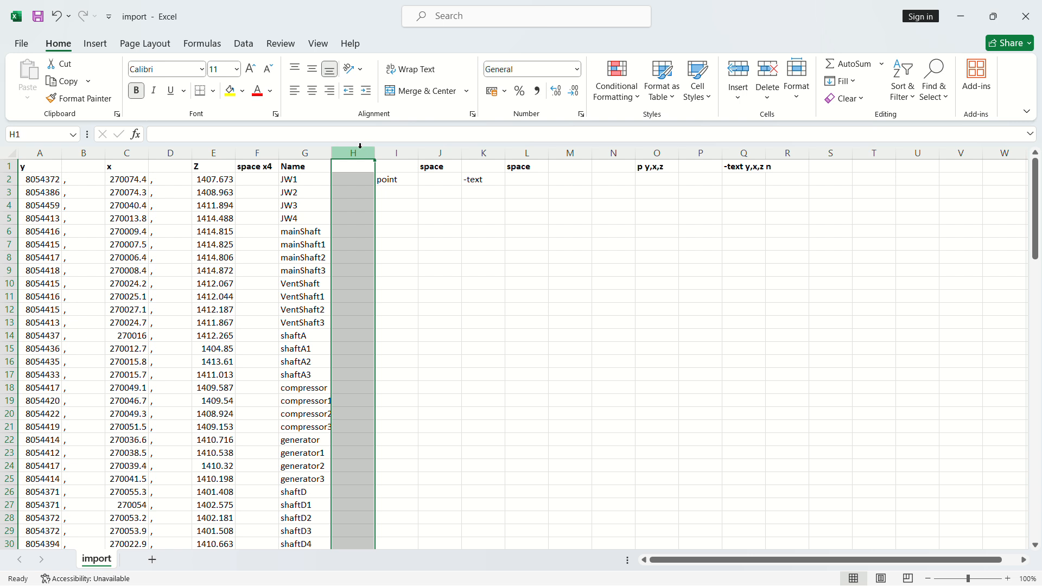
{"action": "right_click", "coordinate": [359, 147]}
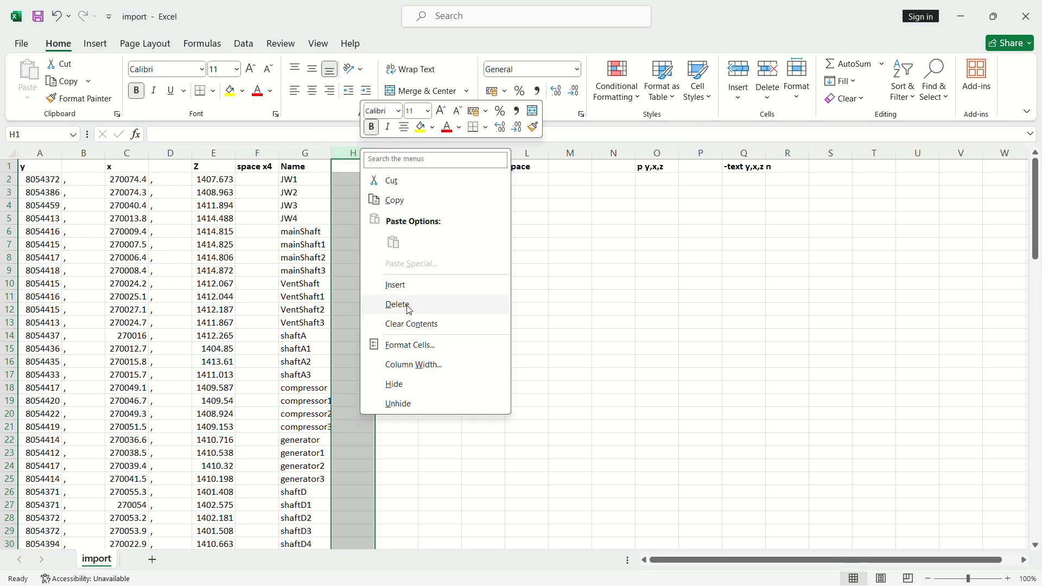
{"action": "left_click", "coordinate": [408, 302]}
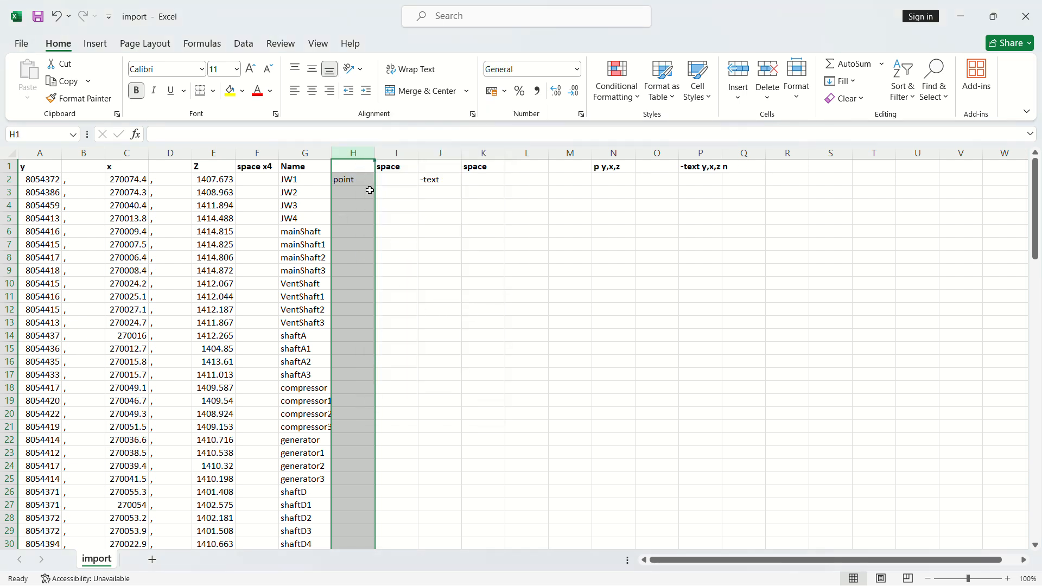
Fill "point" from H2 and the space from I2 down their columns to the last data row
{"action": "left_click", "coordinate": [356, 181]}
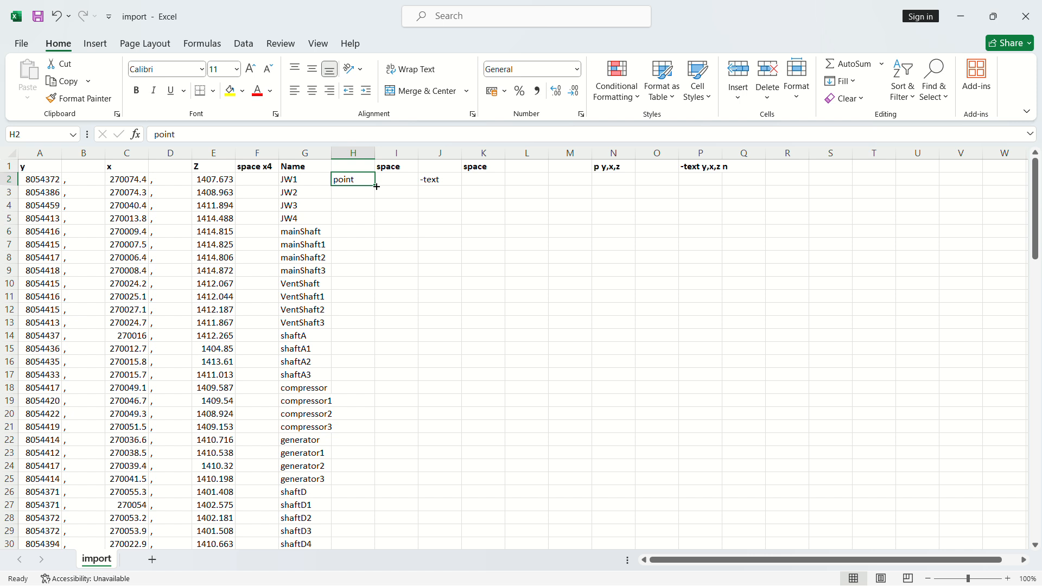
{"action": "double_click", "coordinate": [377, 186]}
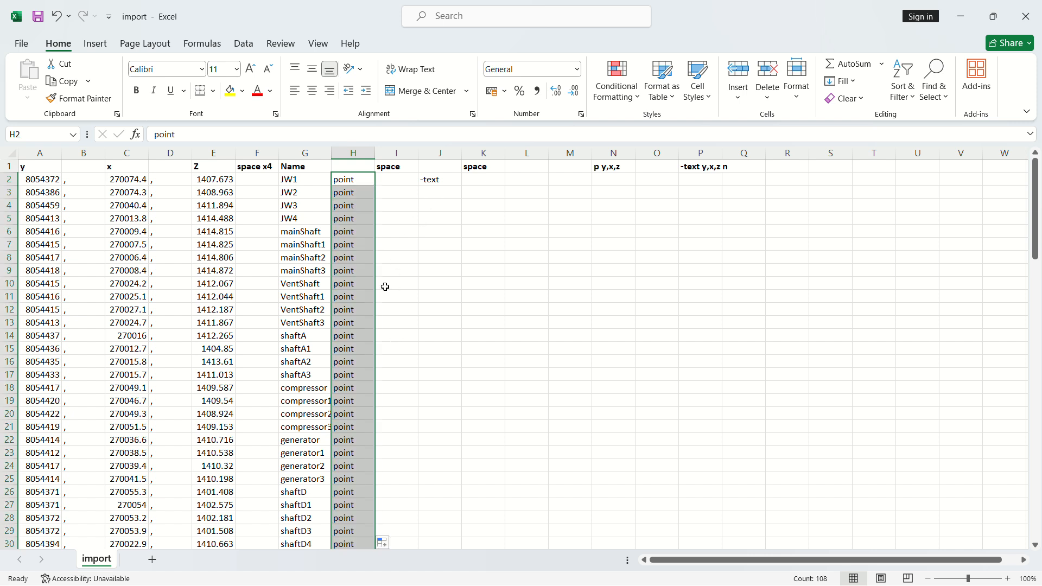
{"action": "left_click", "coordinate": [405, 180]}
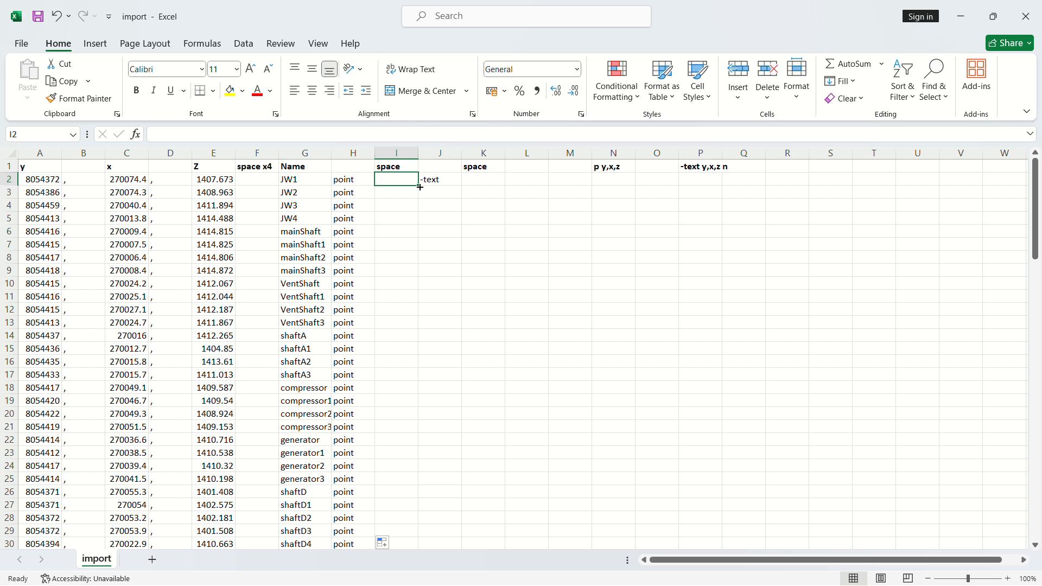
{"action": "double_click", "coordinate": [419, 186]}
Fill "-text" from J2 and the space from K2 down their columns to the last data row
{"action": "left_click", "coordinate": [461, 185]}
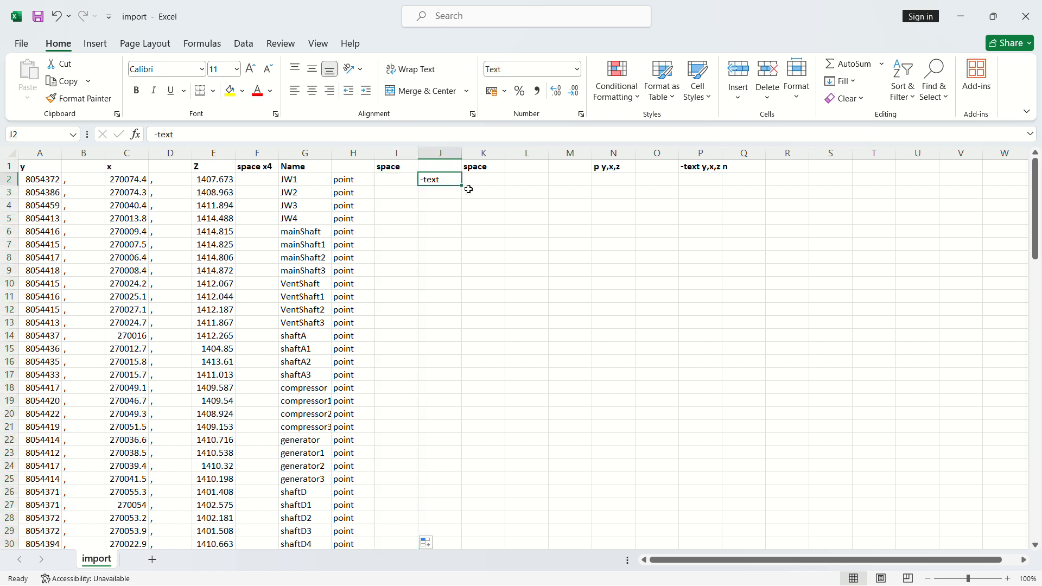
{"action": "double_click", "coordinate": [462, 185]}
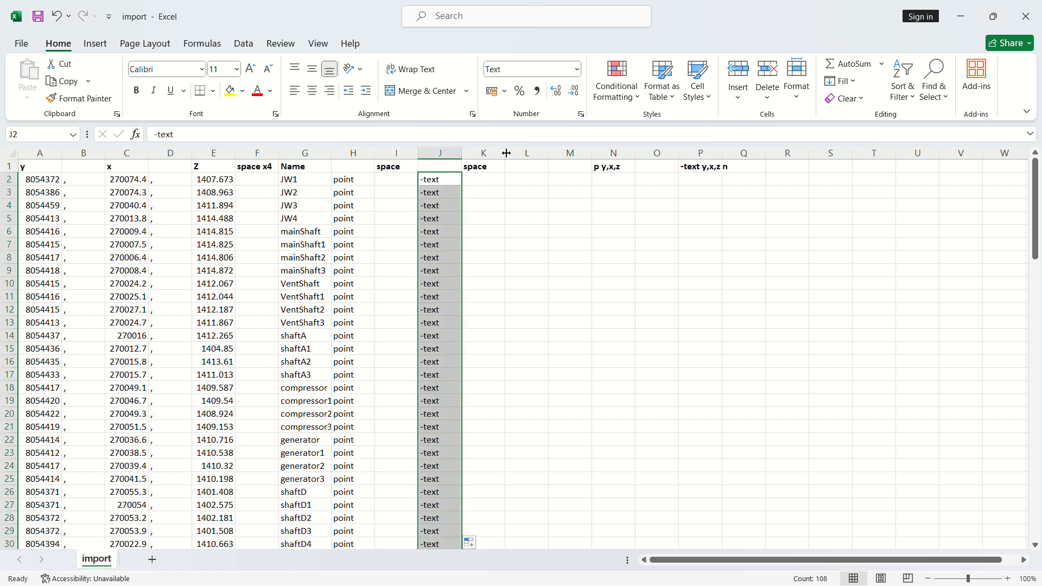
{"action": "left_click", "coordinate": [483, 180]}
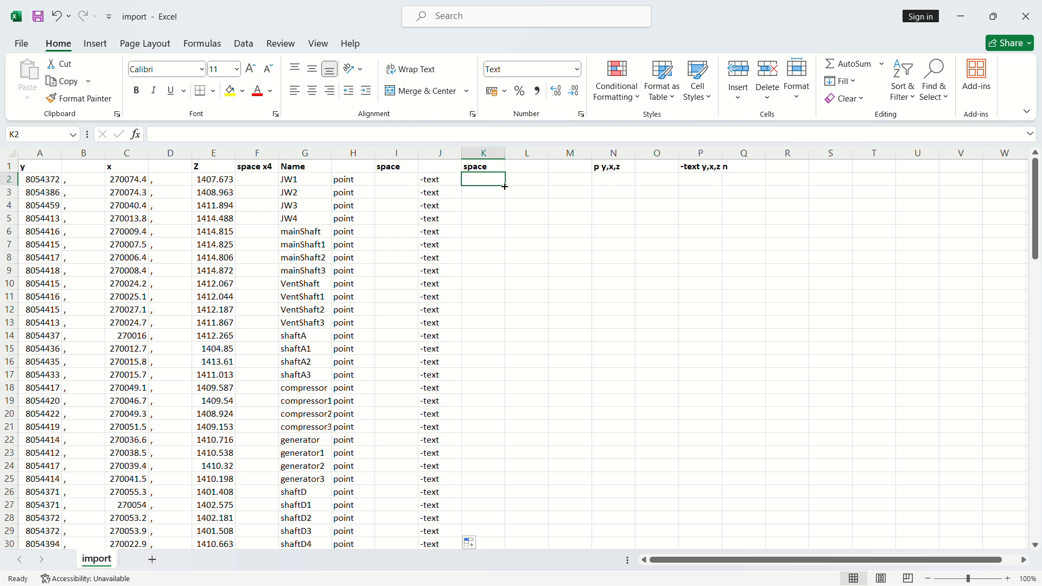
{"action": "double_click", "coordinate": [506, 186]}
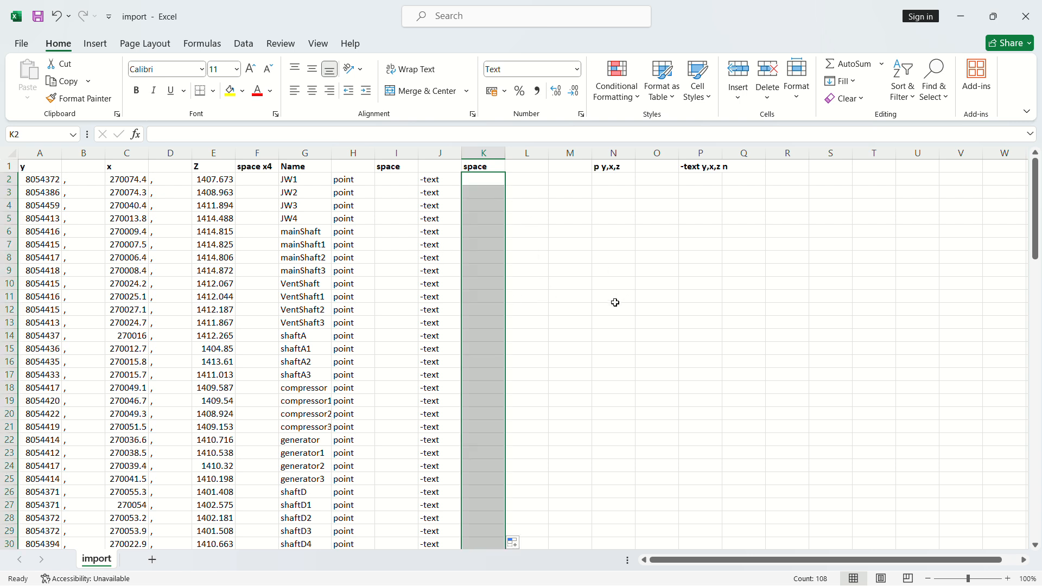
{"action": "left_click", "coordinate": [585, 293]}
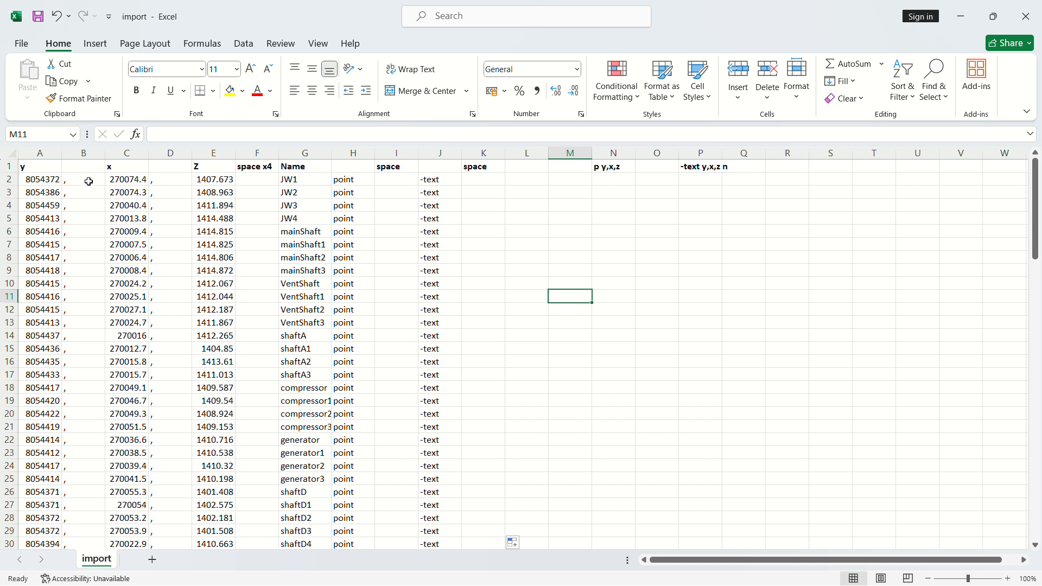
Autofit the y and x columns to show all decimals, and narrow the comma columns B and D
{"action": "double_click", "coordinate": [63, 153]}
{"action": "left_click_drag", "start_coordinate": [130, 153], "coordinate": [120, 158]}
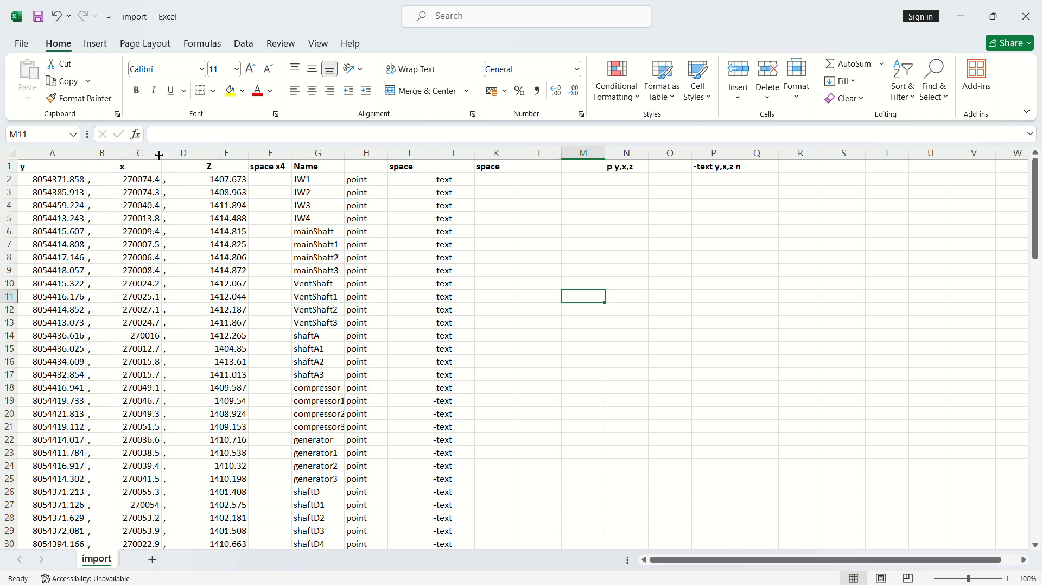
{"action": "double_click", "coordinate": [159, 155]}
{"action": "left_click_drag", "start_coordinate": [225, 154], "coordinate": [213, 153]}
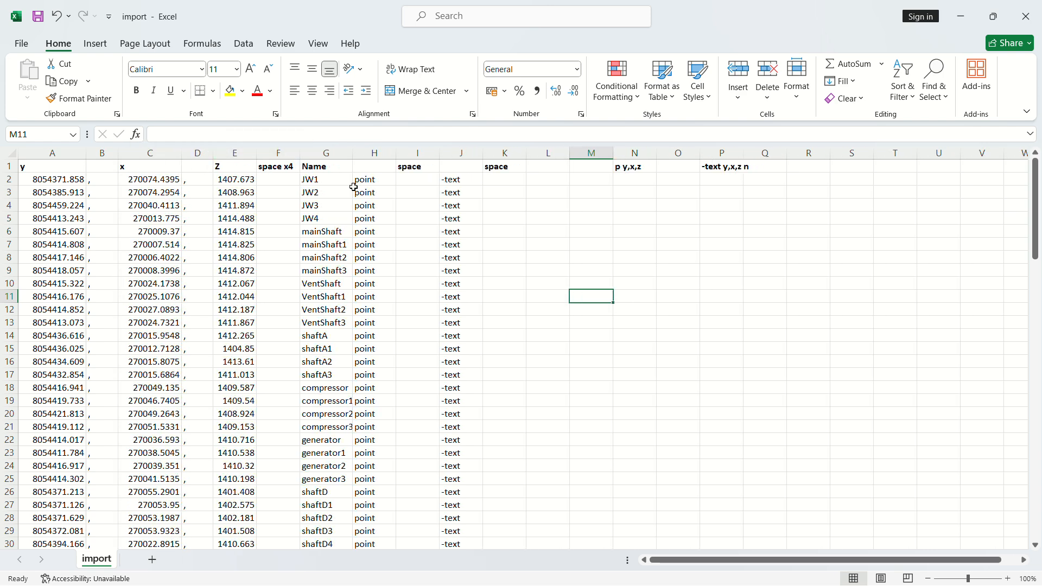
Enter the formula =concat(H2:I2,A2:E2) in cell N2 under the "p y,x,z" heading
{"action": "left_click", "coordinate": [631, 182]}
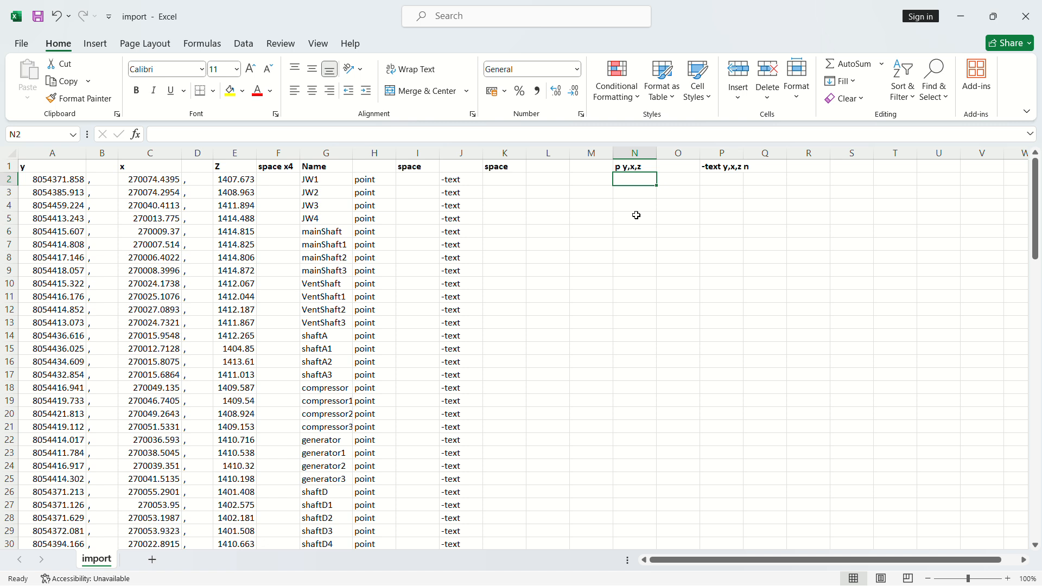
{"action": "type", "text": "="}
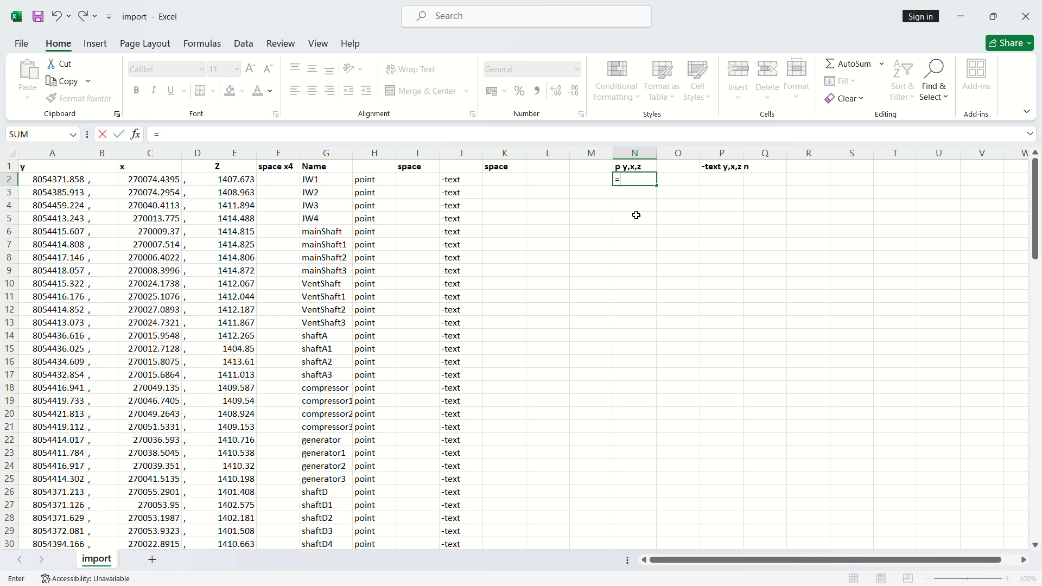
{"action": "type", "text": "co"}
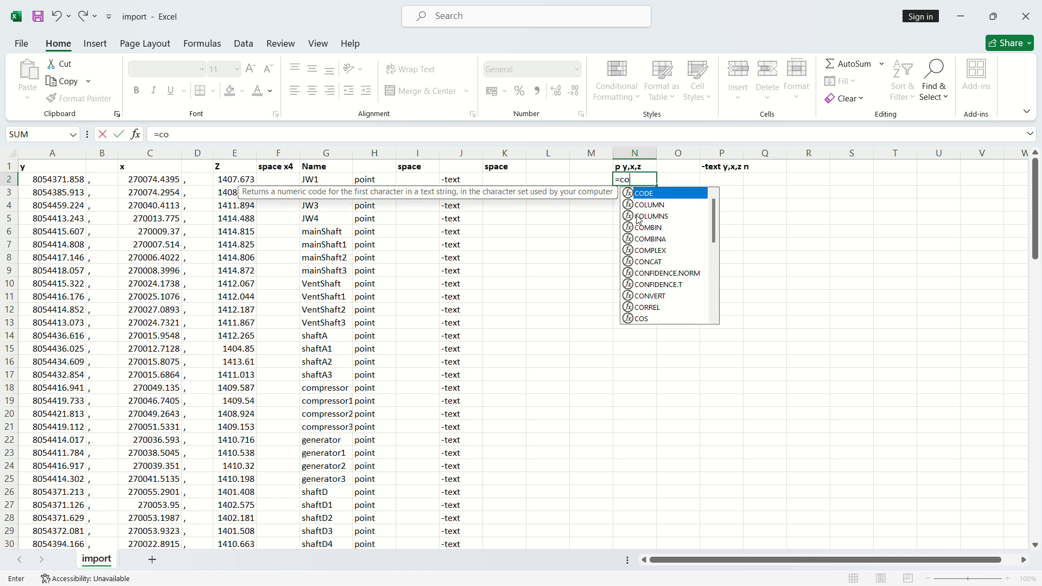
{"action": "type", "text": "ncat"}
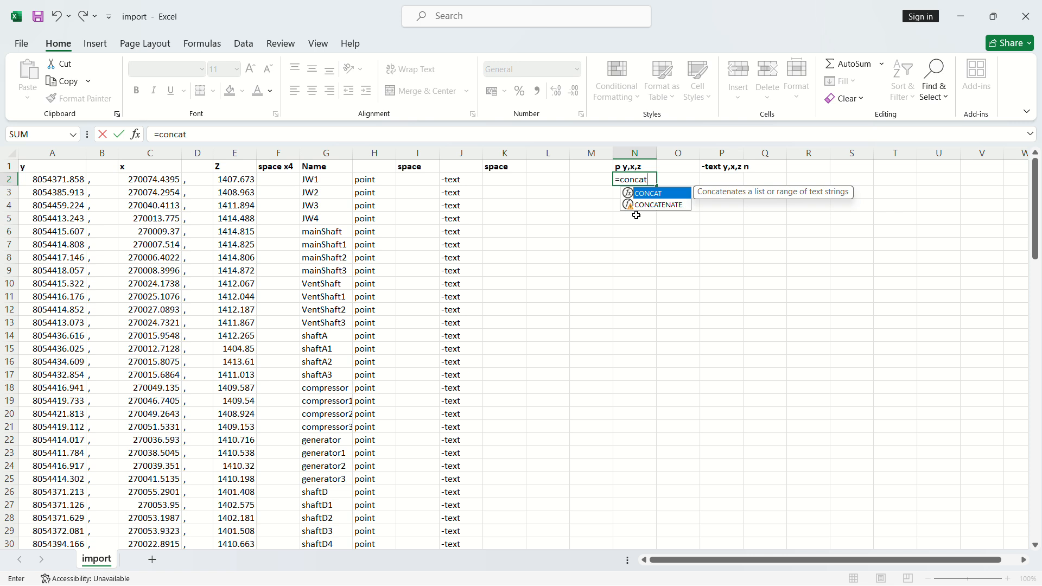
{"action": "type", "text": "("}
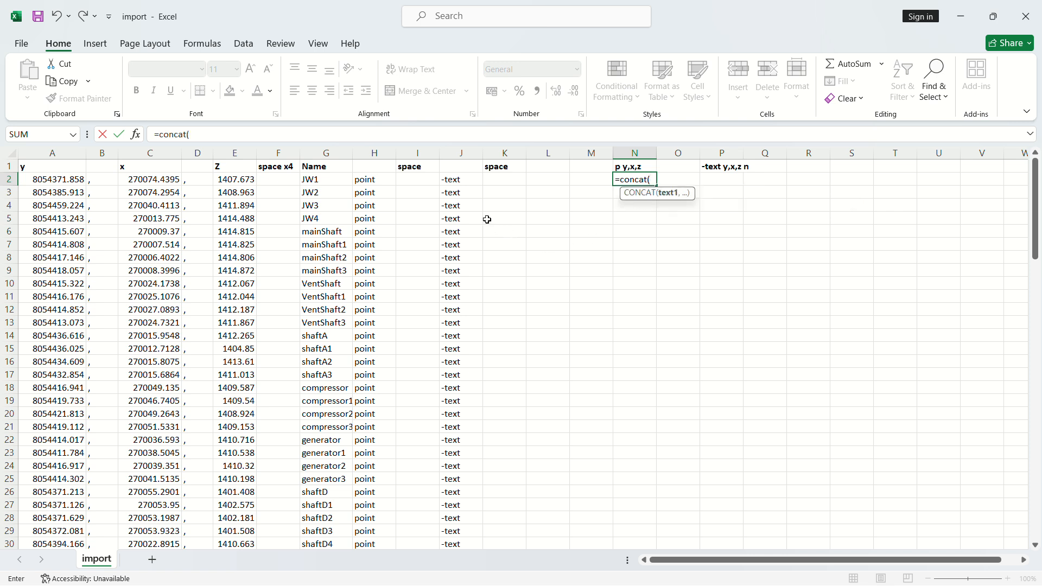
{"action": "left_click_drag", "start_coordinate": [365, 179], "coordinate": [415, 181]}
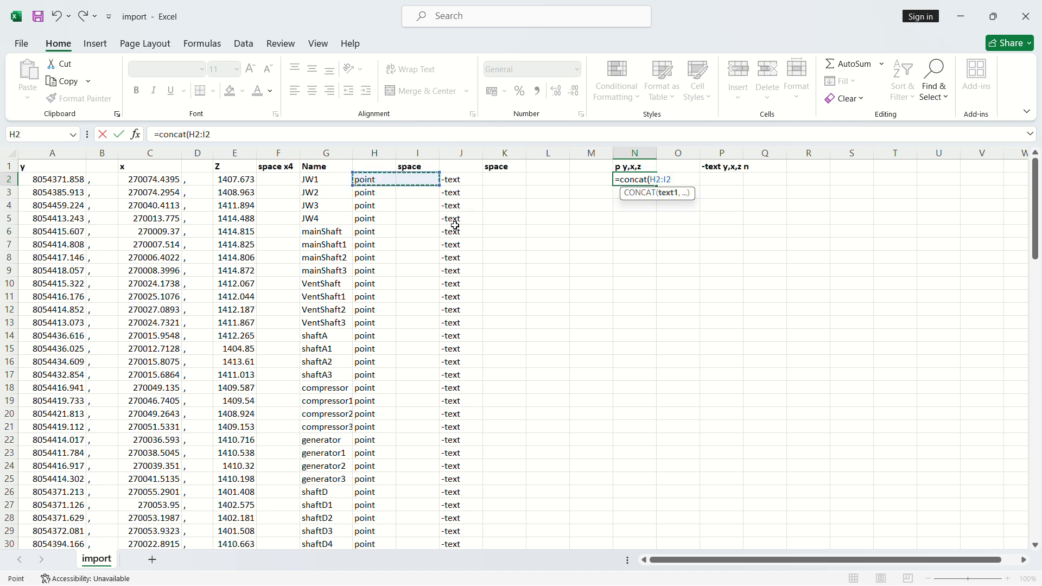
{"action": "type", "text": ","}
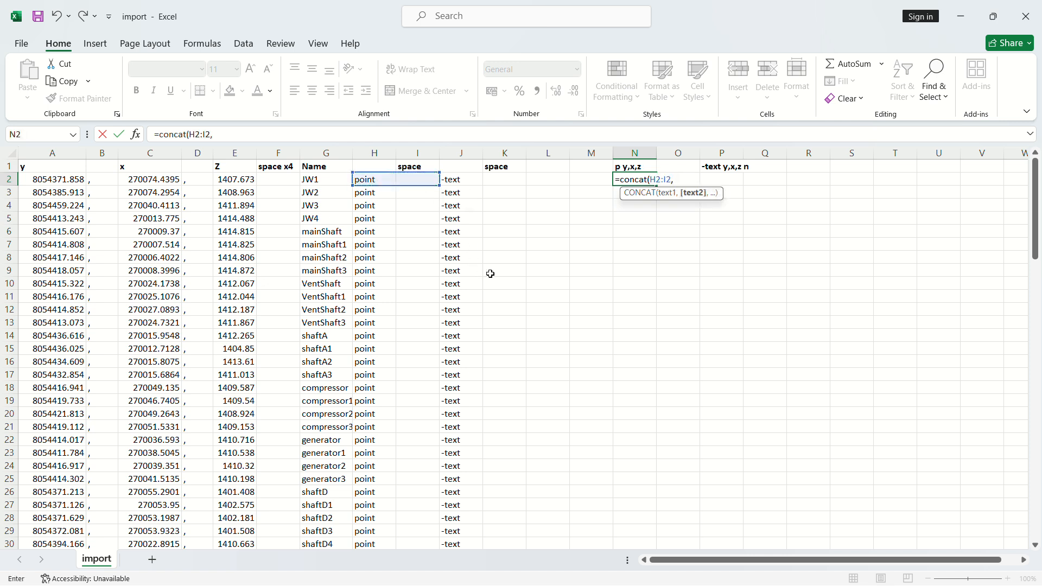
{"action": "left_click", "coordinate": [33, 181]}
{"action": "left_click_drag", "start_coordinate": [34, 180], "coordinate": [221, 180]}
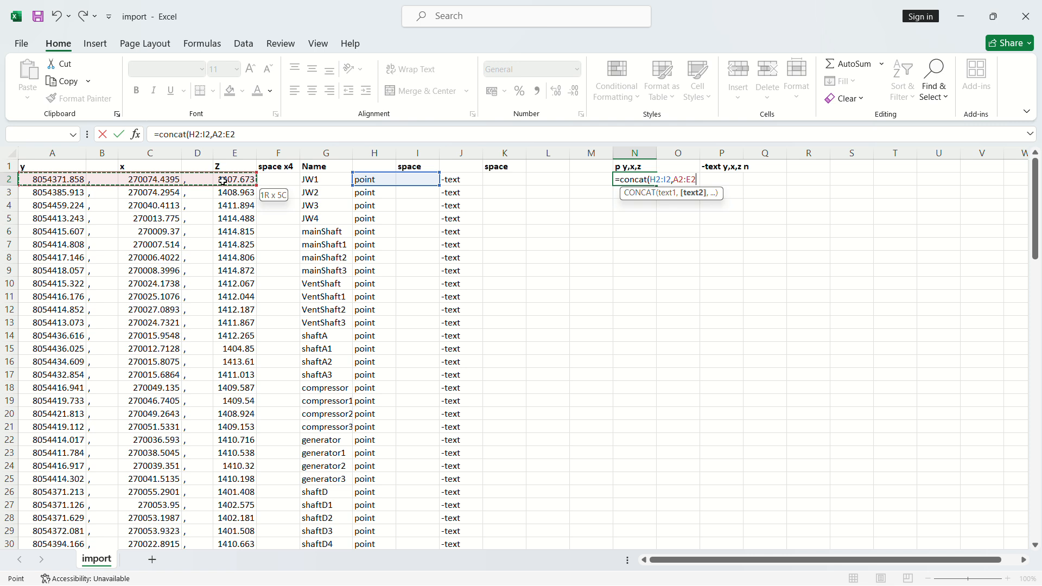
{"action": "left_click_drag", "start_coordinate": [222, 181], "coordinate": [223, 181]}
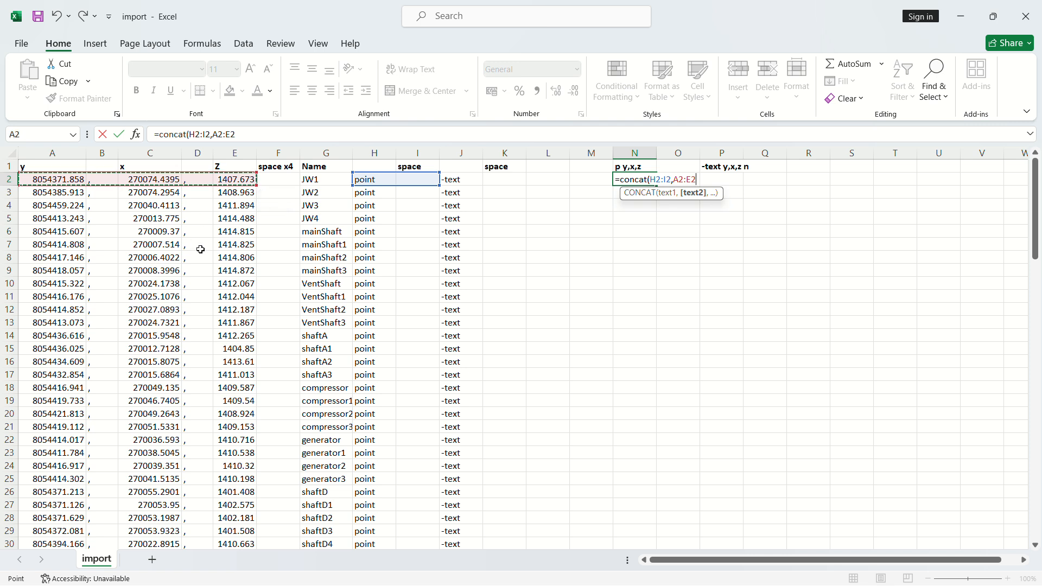
{"action": "type", "text": ")"}
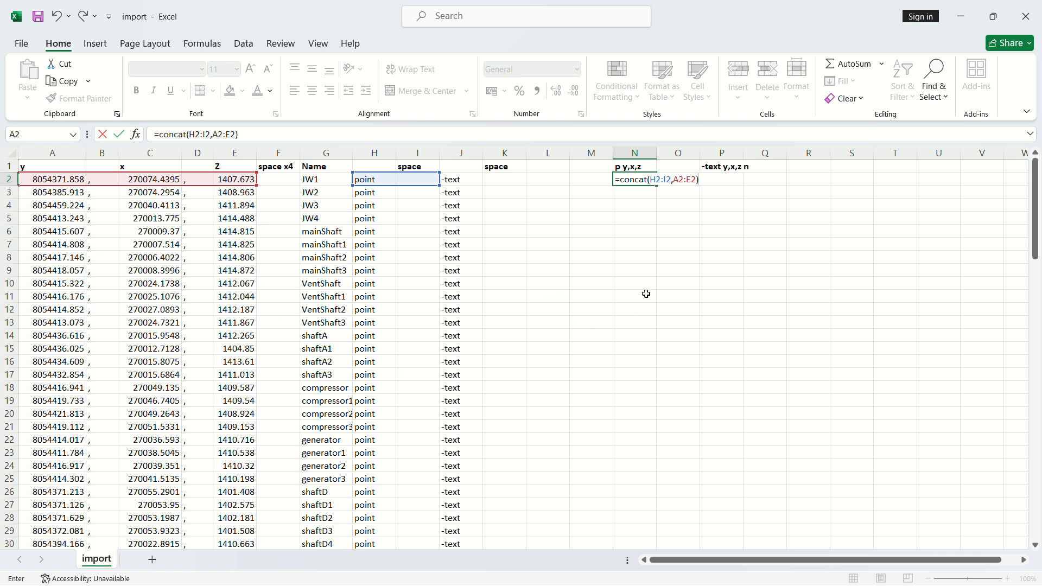
{"action": "key", "text": "Return"}
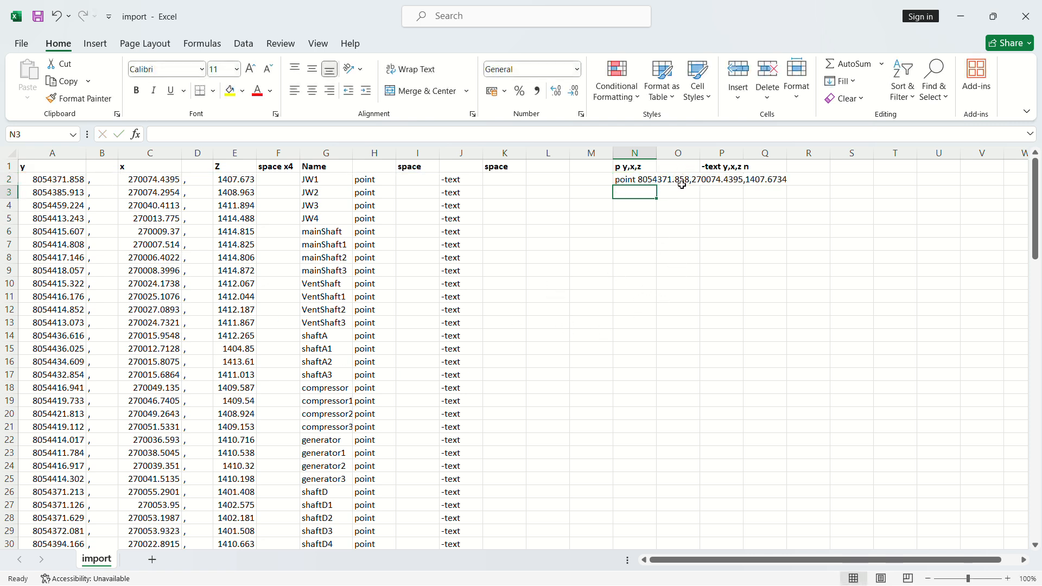
Widen columns N and P to hold the combined strings, collapse empty column M and narrow column L
{"action": "left_click_drag", "start_coordinate": [655, 148], "coordinate": [786, 152]}
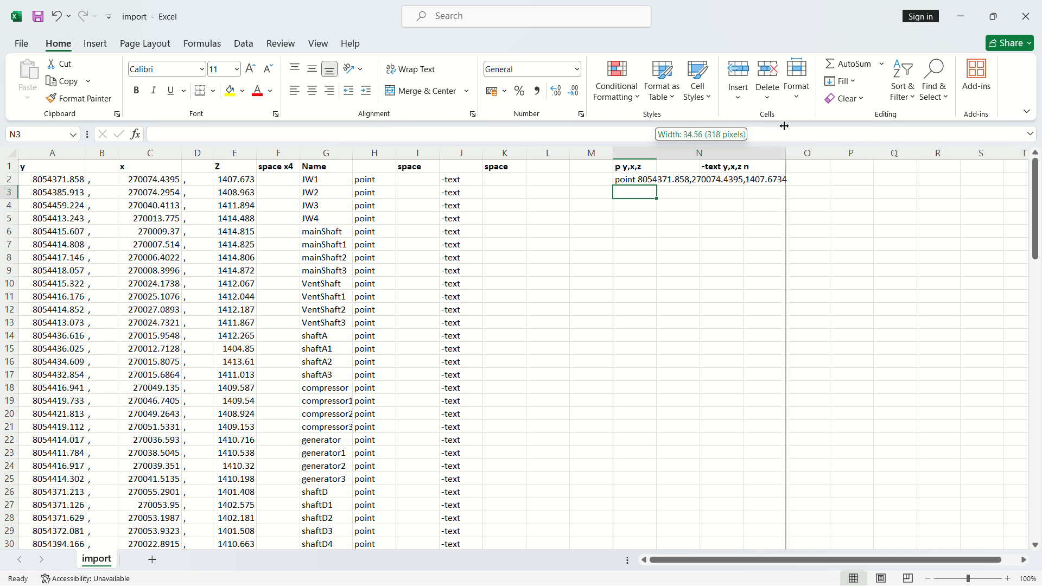
{"action": "left_click_drag", "start_coordinate": [614, 153], "coordinate": [567, 153]}
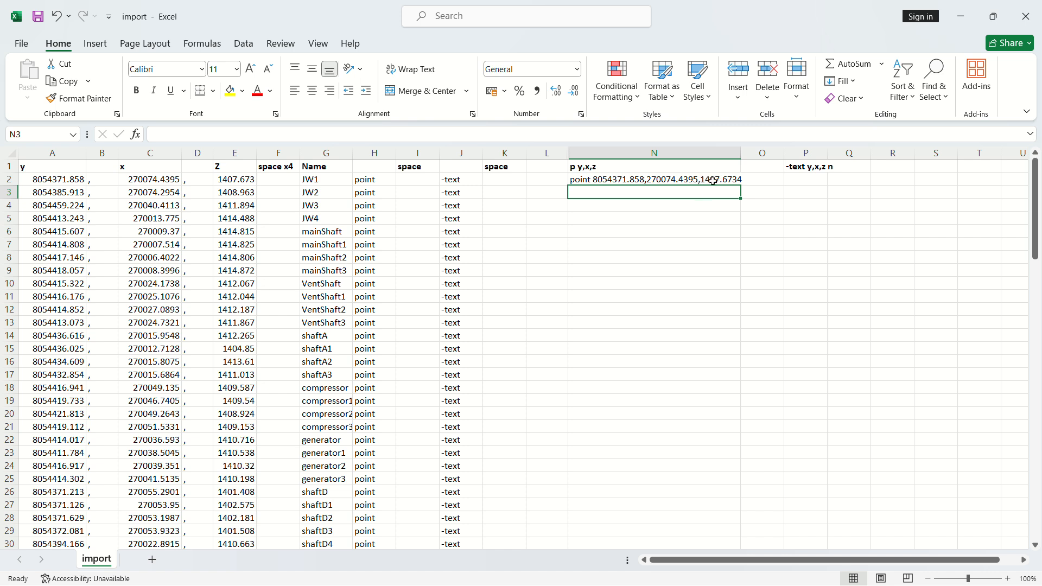
{"action": "left_click", "coordinate": [806, 181]}
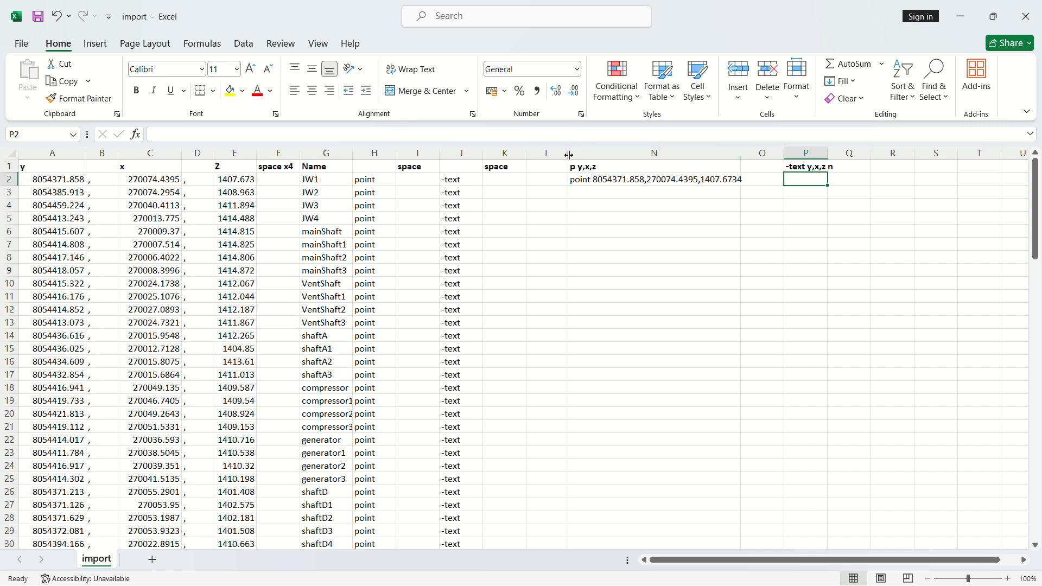
{"action": "left_click_drag", "start_coordinate": [569, 153], "coordinate": [555, 153]}
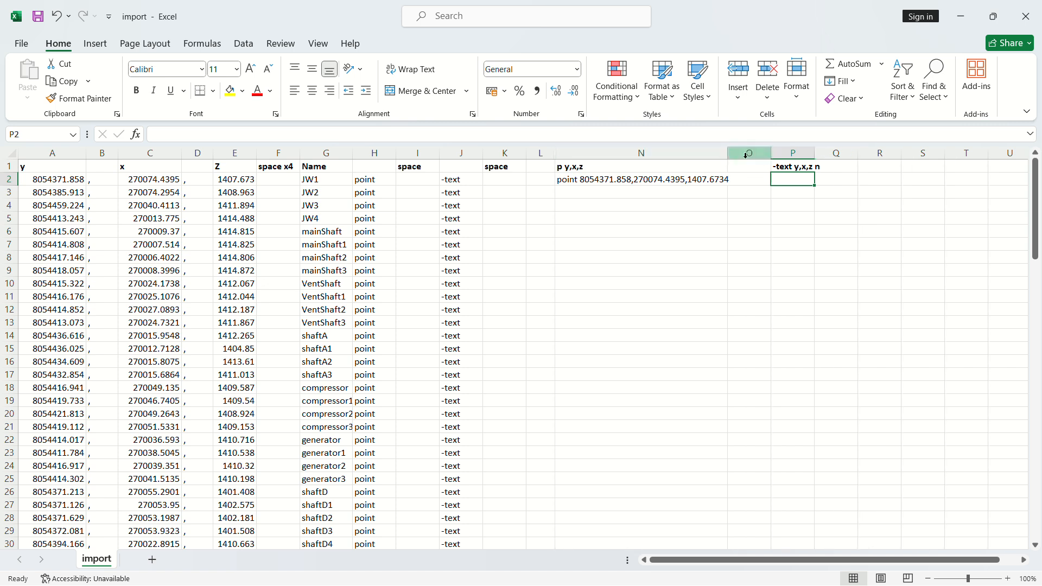
{"action": "left_click_drag", "start_coordinate": [727, 153], "coordinate": [731, 153]}
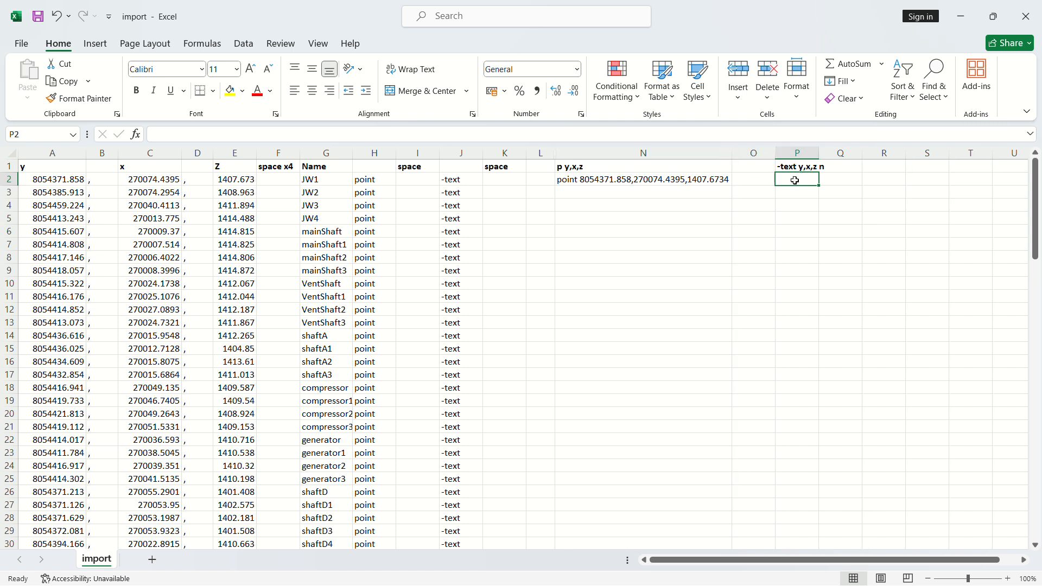
{"action": "left_click_drag", "start_coordinate": [818, 152], "coordinate": [948, 153]}
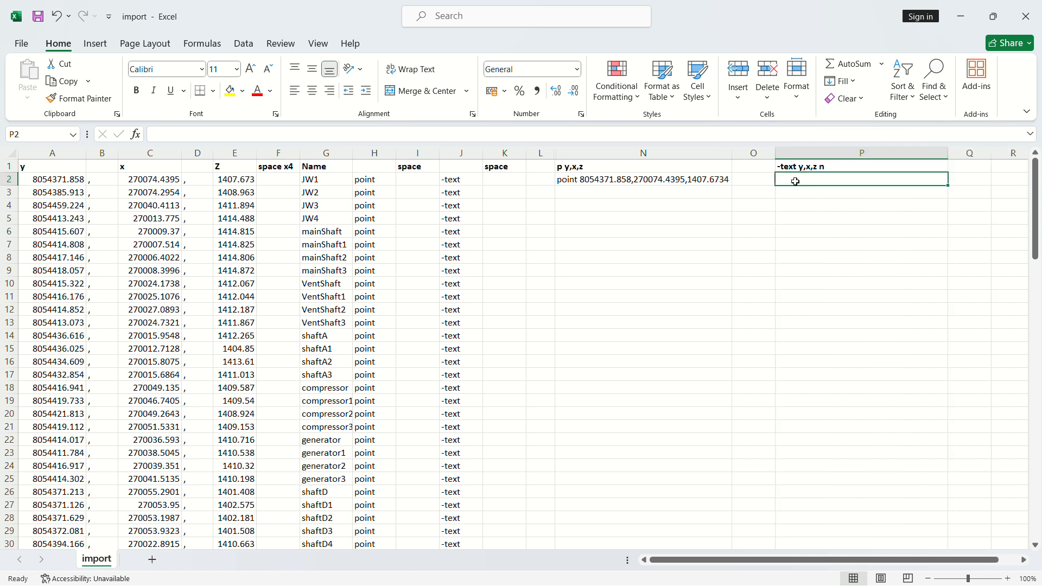
Enter the formula =concat(J2:K2,A2:G2) in cell P2 under the "-text y,x,z n" heading and widen column P to fit the string
{"action": "type", "text": "="}
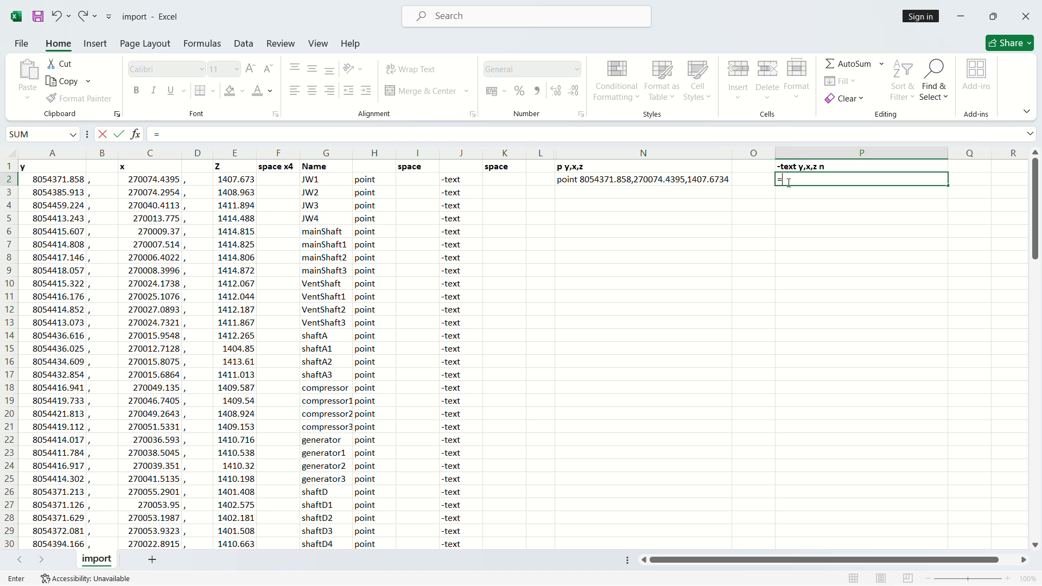
{"action": "type", "text": "c"}
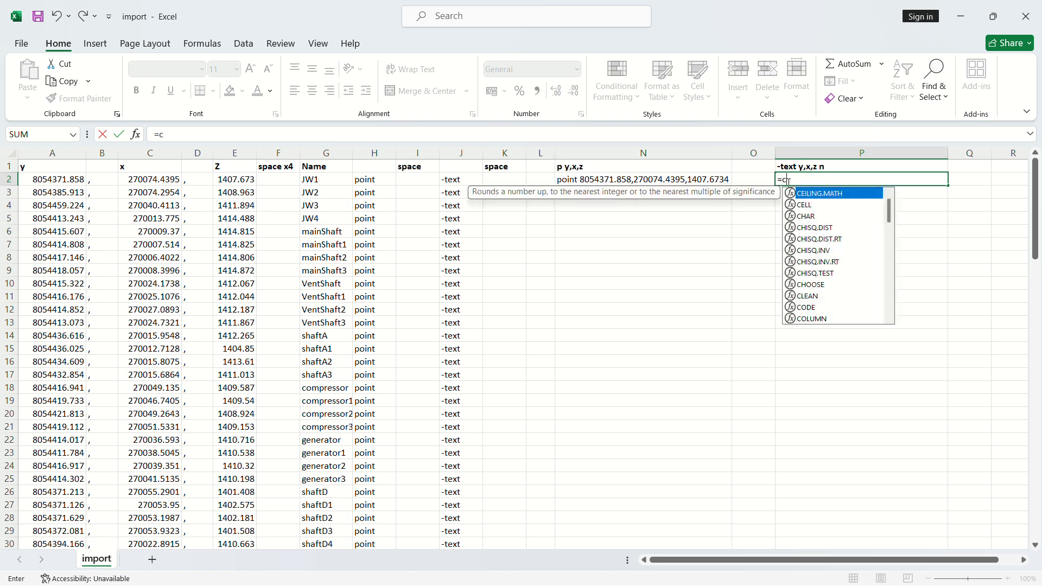
{"action": "type", "text": "onca"}
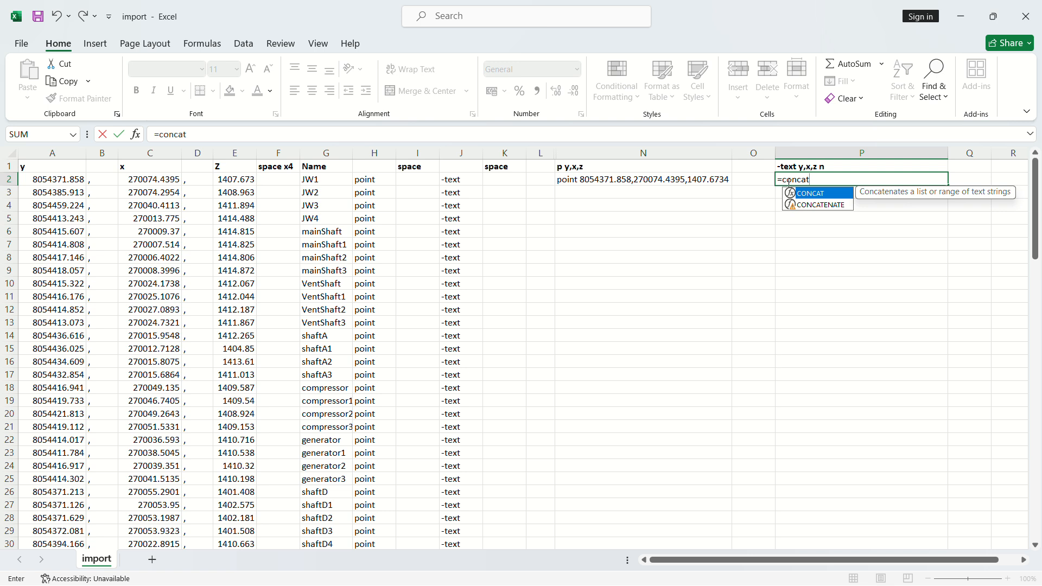
{"action": "type", "text": "t"}
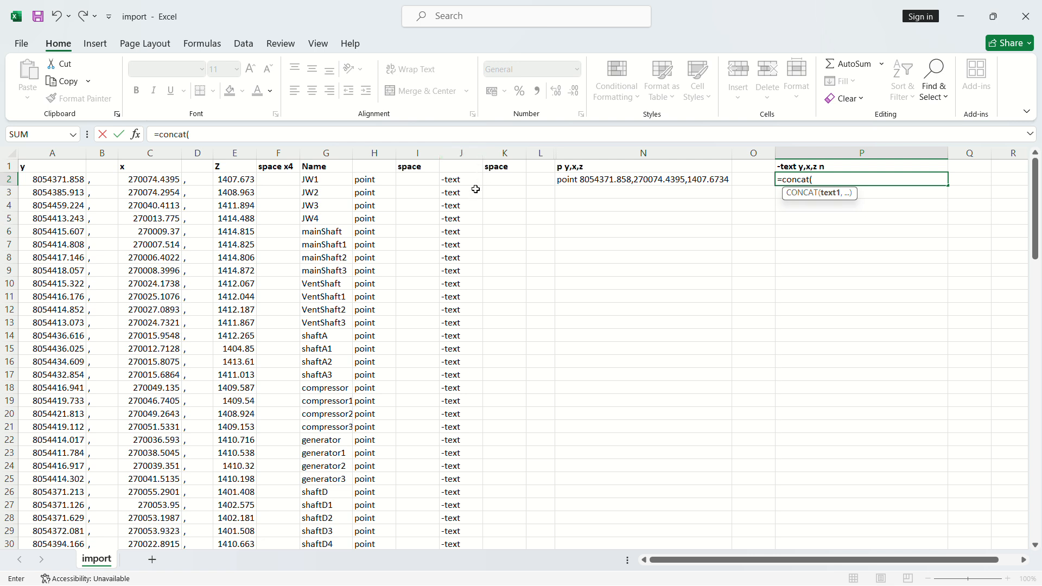
{"action": "left_click", "coordinate": [461, 180]}
{"action": "left_click_drag", "start_coordinate": [465, 180], "coordinate": [500, 178]}
{"action": "type", "text": ","}
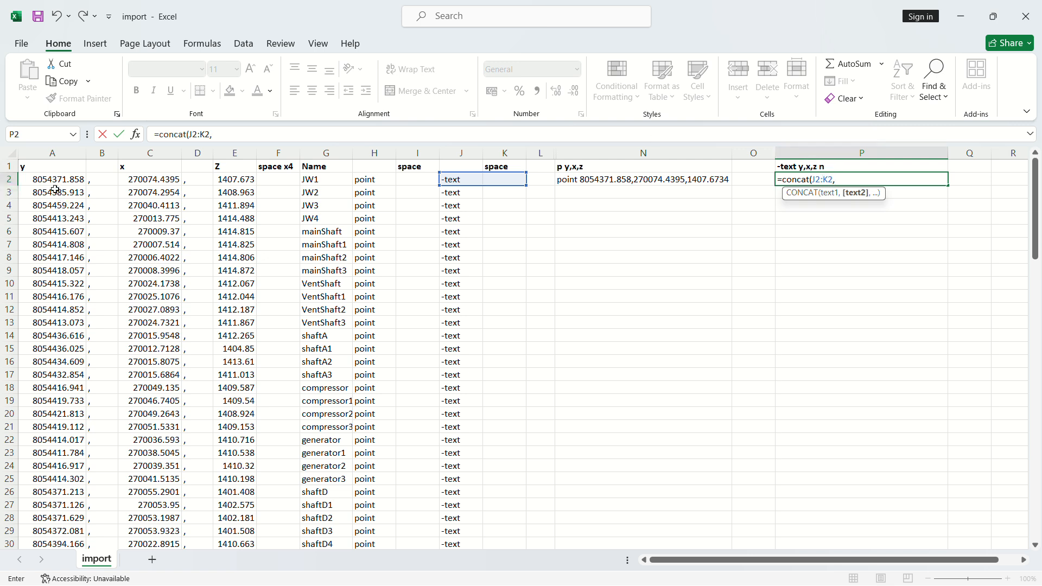
{"action": "left_click_drag", "start_coordinate": [37, 182], "coordinate": [309, 185]}
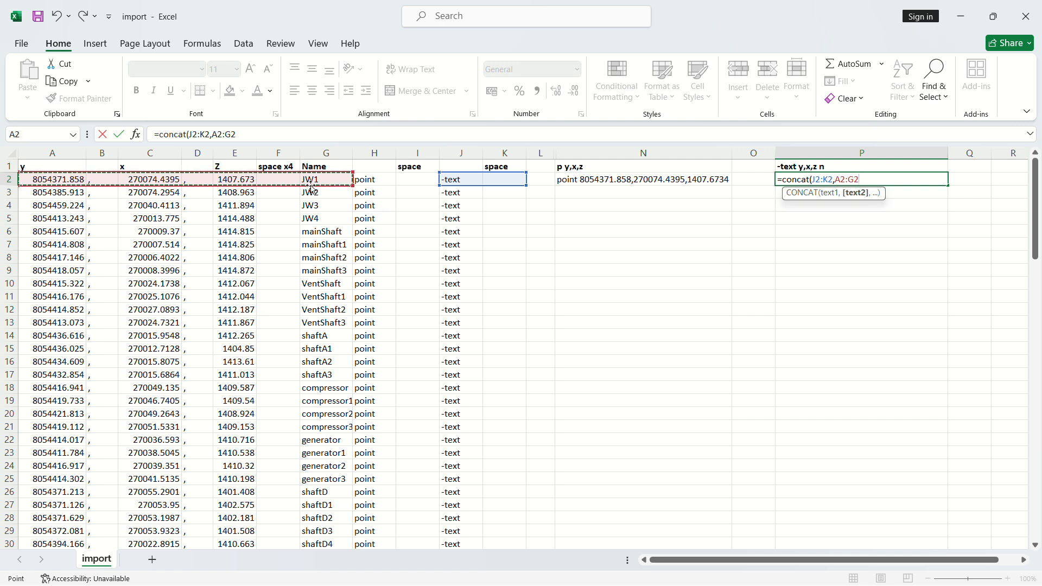
{"action": "type", "text": ")"}
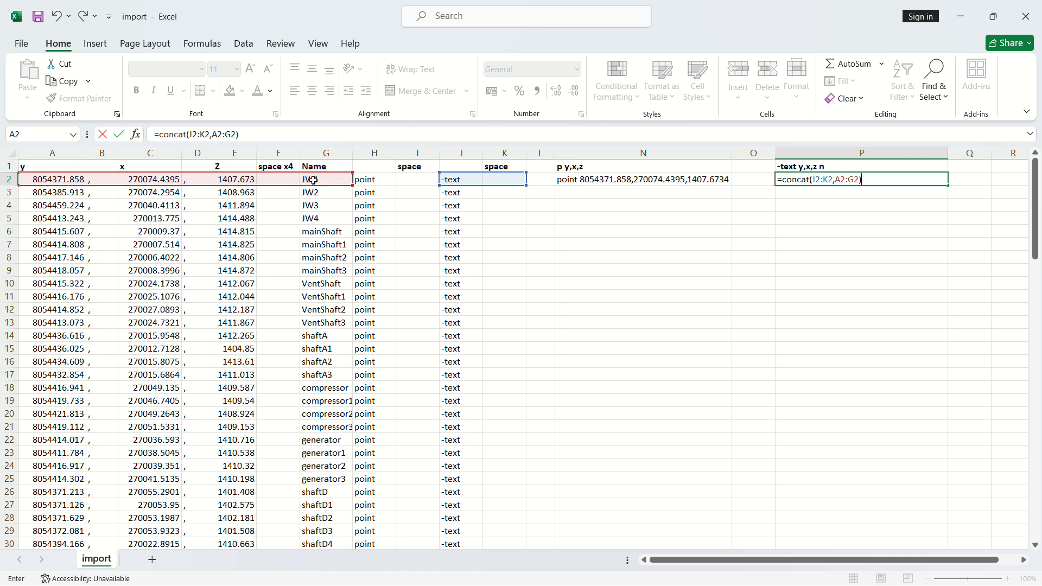
{"action": "key", "text": "Return"}
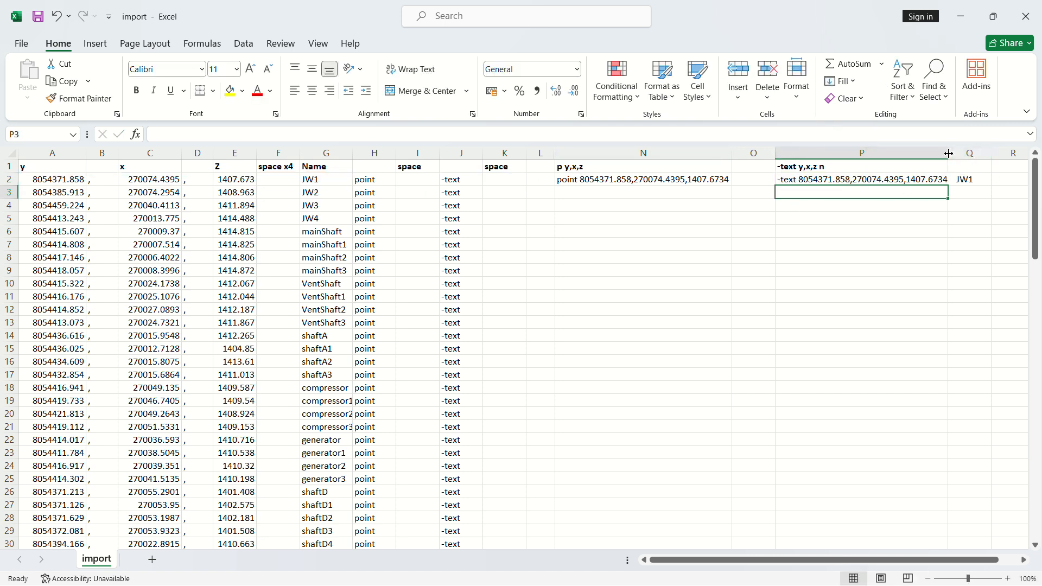
{"action": "left_click_drag", "start_coordinate": [948, 153], "coordinate": [992, 153]}
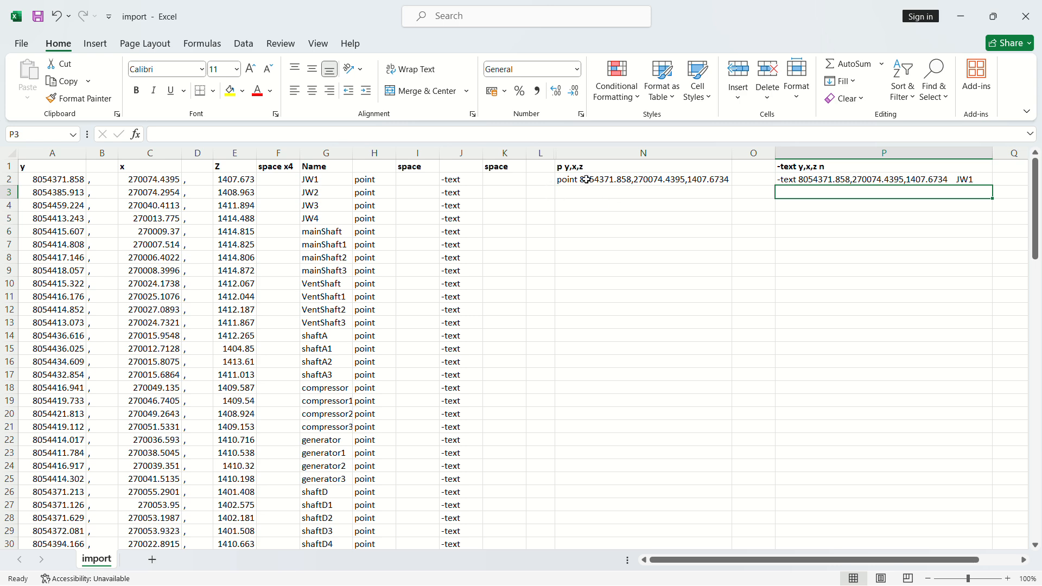
Fill the CONCAT formulas from N2 and P2 down their columns to the last data row, 109
{"action": "left_click", "coordinate": [624, 180]}
{"action": "left_click_drag", "start_coordinate": [733, 187], "coordinate": [733, 531]}
{"action": "scroll", "coordinate": [580, 455], "scroll_direction": "up", "scroll_amount": 20}
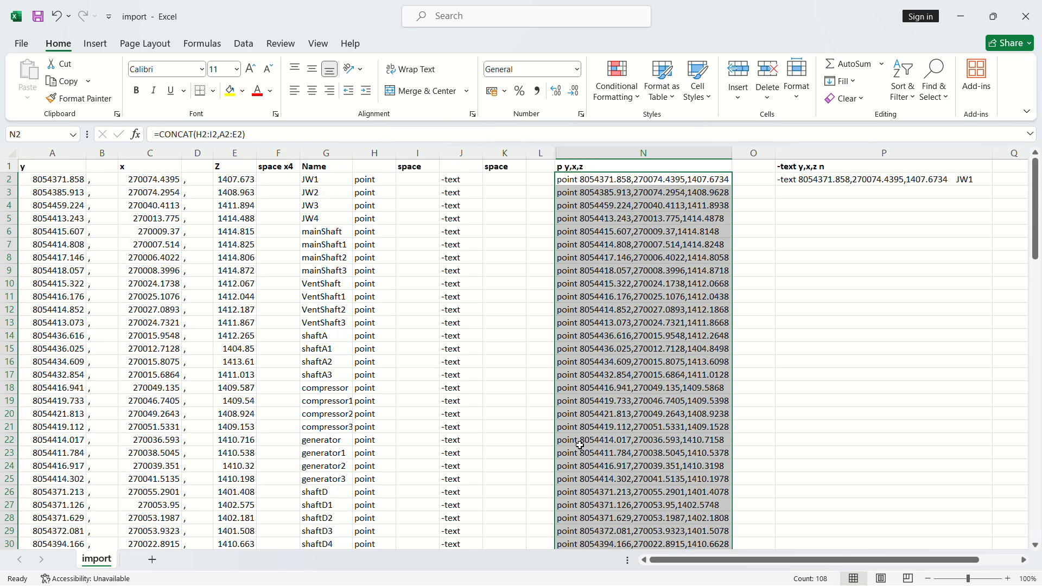
{"action": "left_click", "coordinate": [874, 179]}
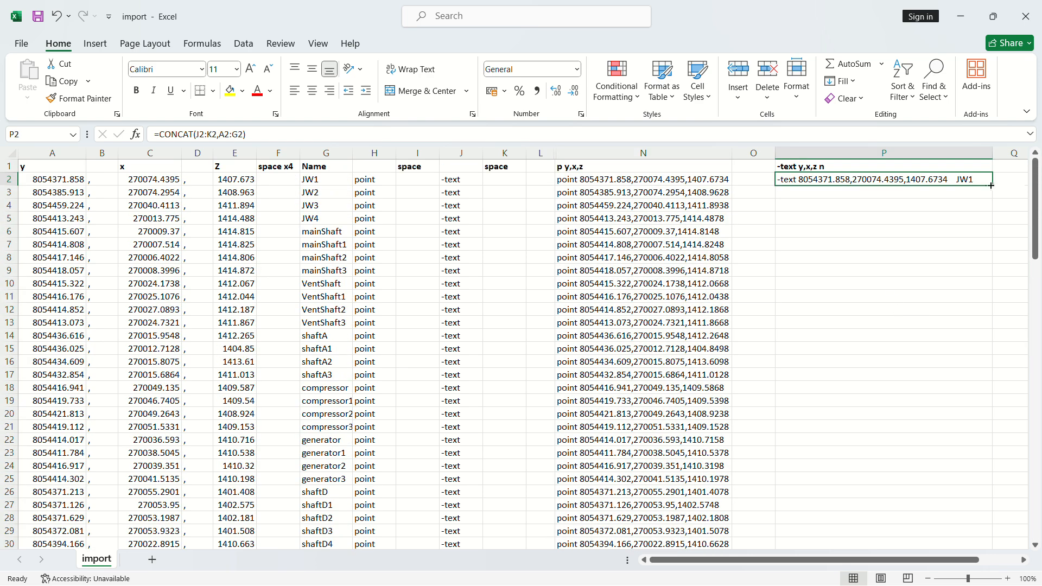
{"action": "left_click_drag", "start_coordinate": [992, 186], "coordinate": [999, 520]}
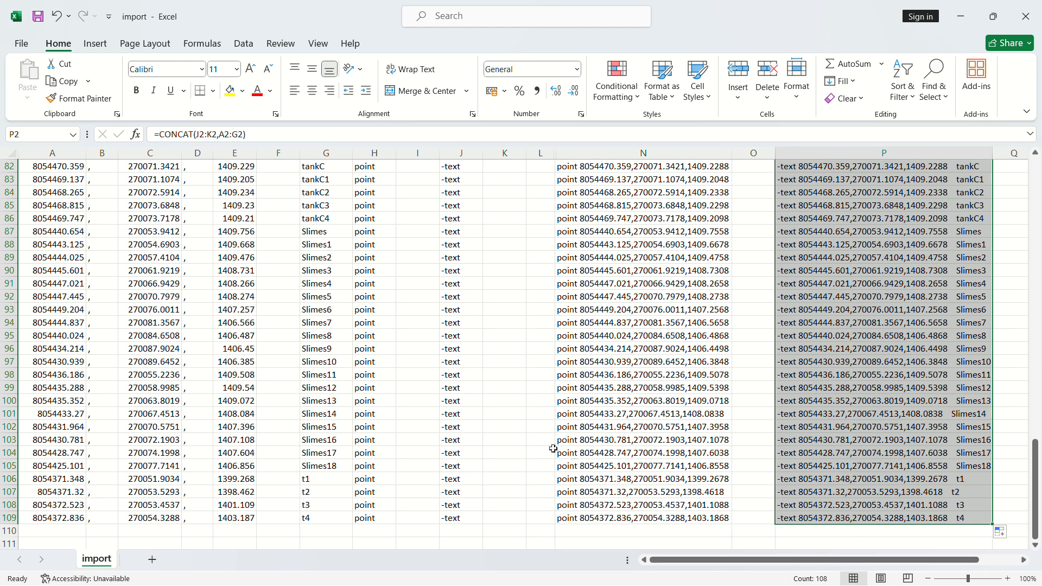
{"action": "key", "text": "super"}
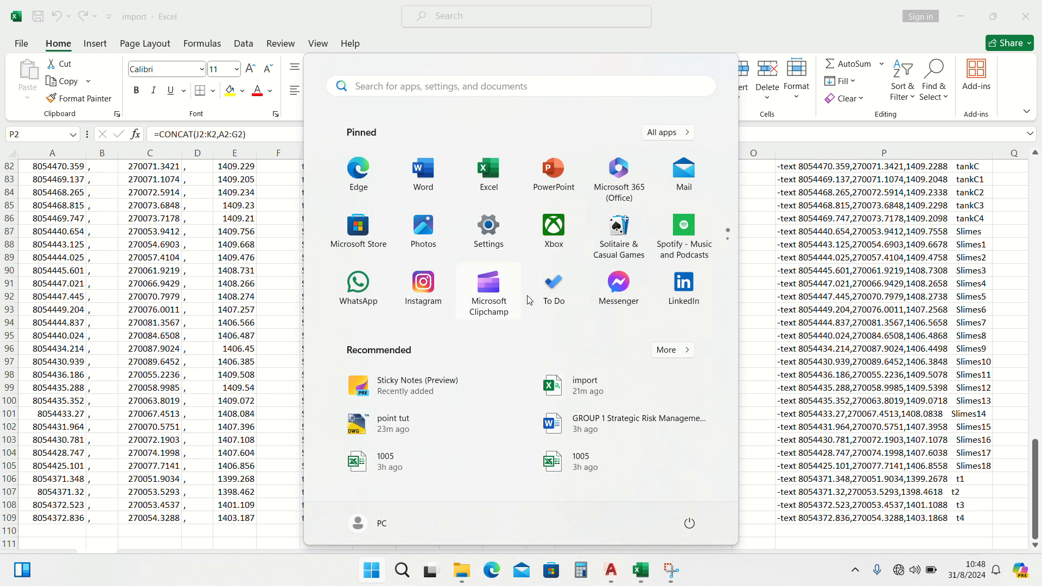
{"action": "left_click", "coordinate": [673, 479]}
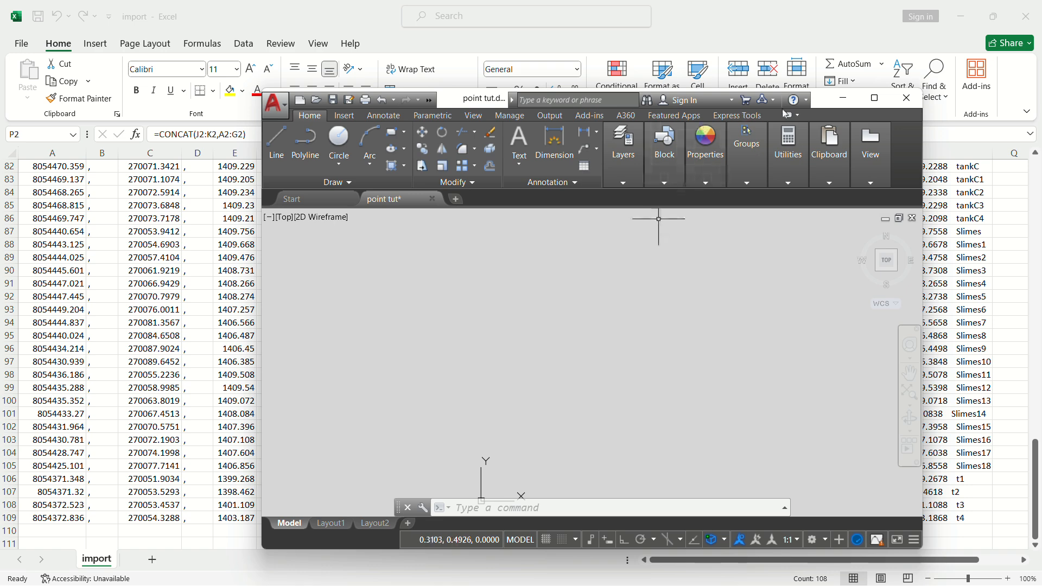
{"action": "left_click_drag", "start_coordinate": [823, 105], "coordinate": [574, 50]}
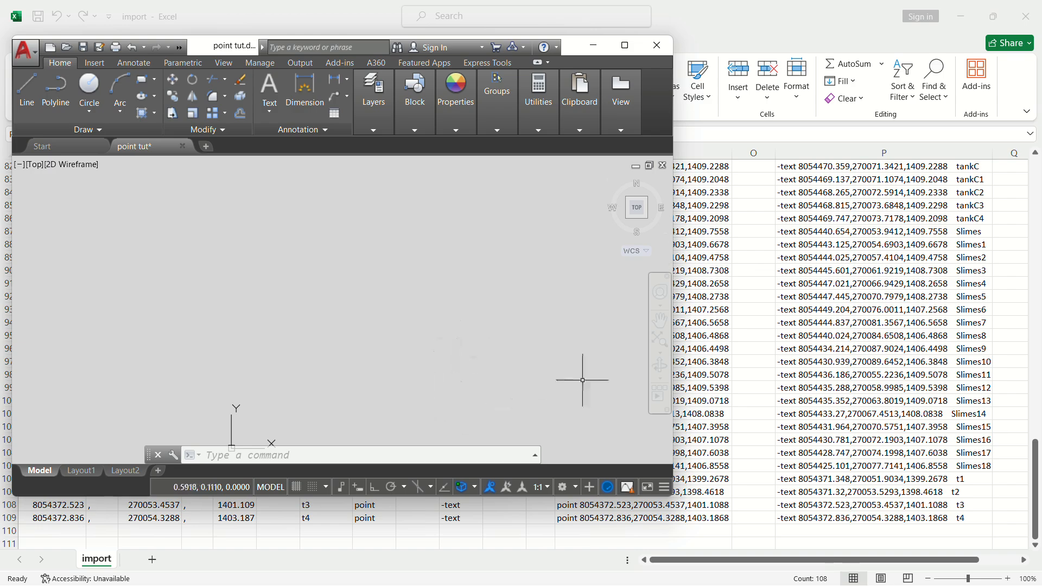
{"action": "left_click", "coordinate": [755, 360]}
Copy all the combined "point" strings in N2:N109
{"action": "scroll", "coordinate": [702, 330], "scroll_direction": "up", "scroll_amount": 20}
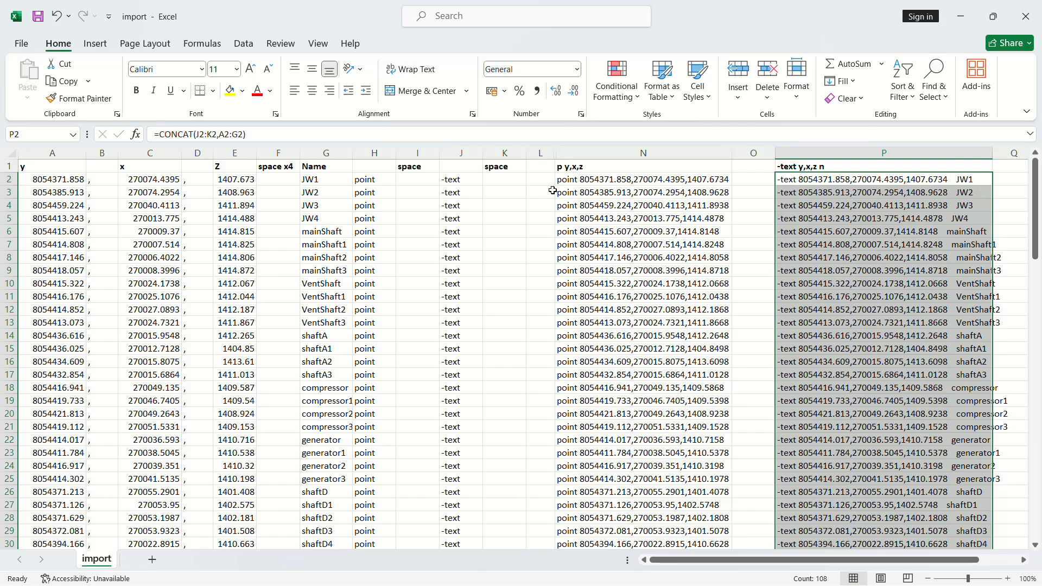
{"action": "left_click_drag", "start_coordinate": [568, 183], "coordinate": [638, 515]}
{"action": "right_click", "coordinate": [620, 448]}
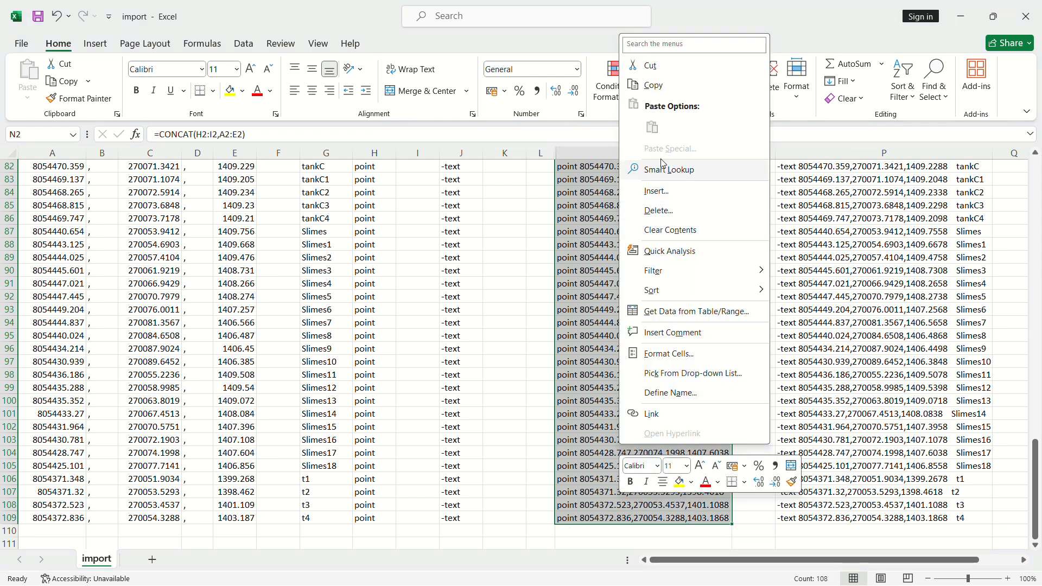
{"action": "left_click", "coordinate": [652, 85]}
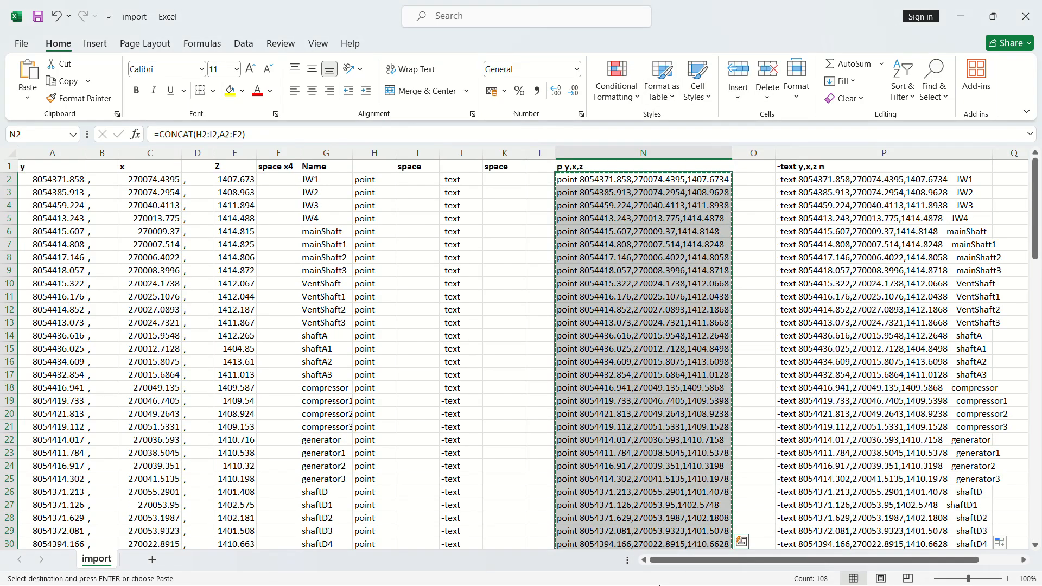
Switch to the "point tut" drawing in AutoCAD and maximize its window
{"action": "key", "text": "super"}
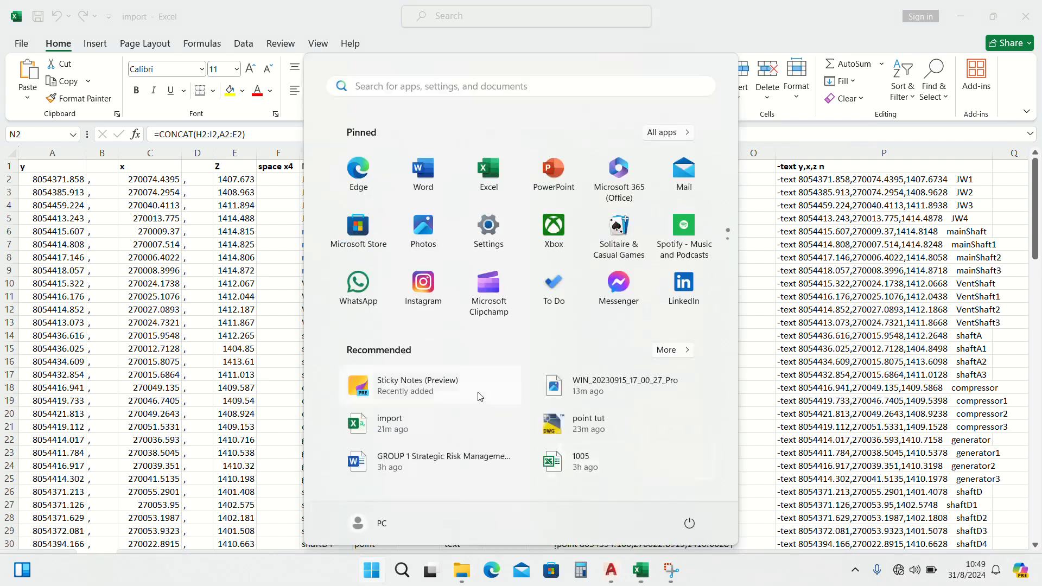
{"action": "left_click", "coordinate": [610, 578]}
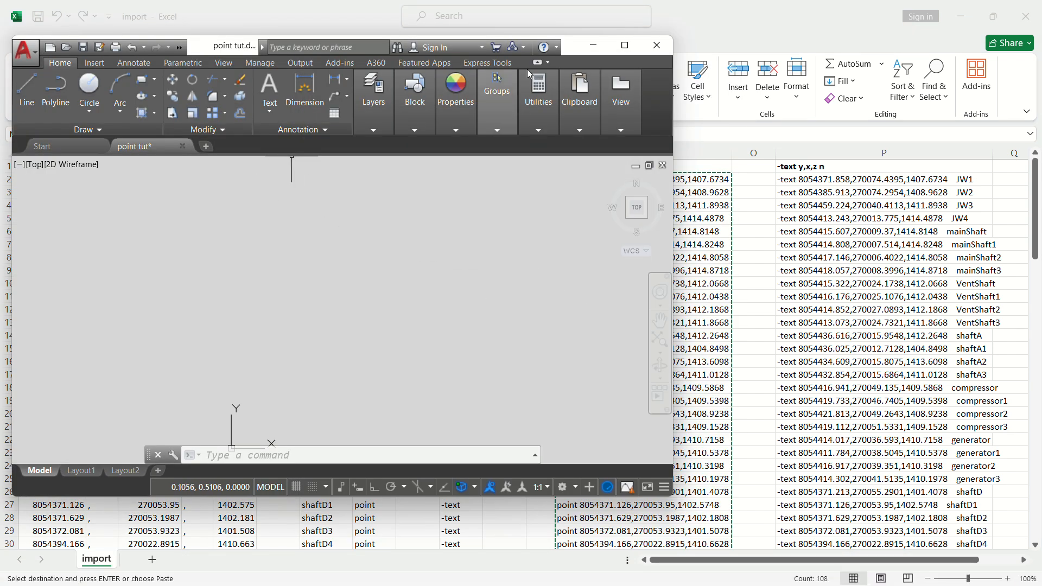
{"action": "left_click", "coordinate": [624, 44]}
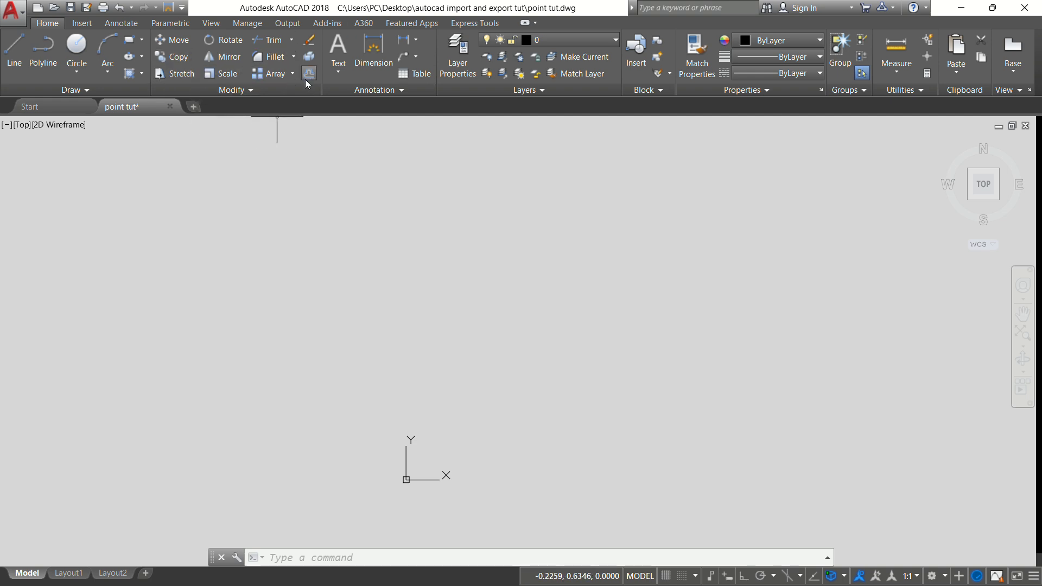
Create a new layer named "points", make it the current layer and close the layer manager
{"action": "left_click", "coordinate": [455, 52]}
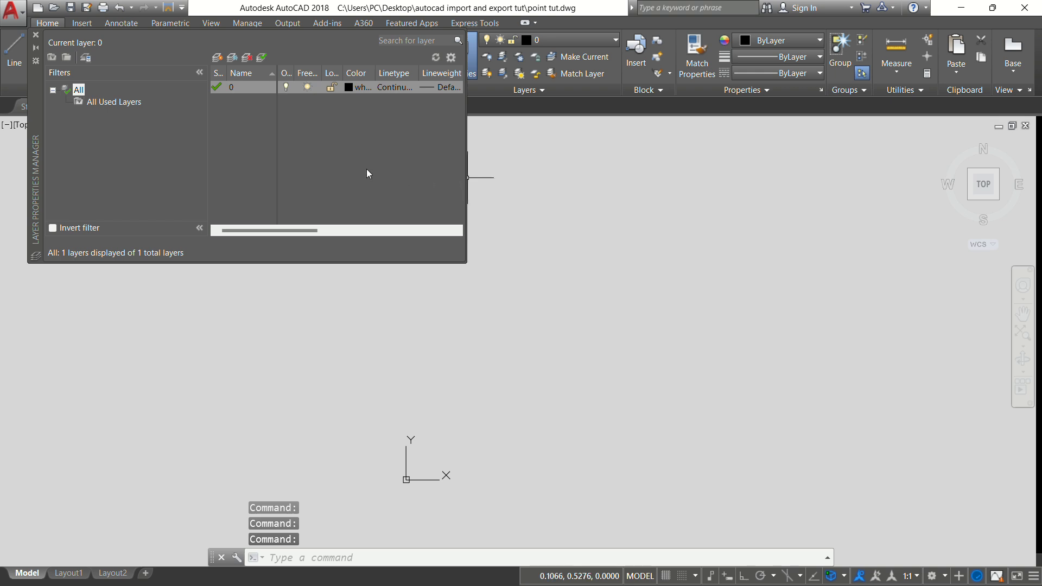
{"action": "left_click", "coordinate": [217, 57]}
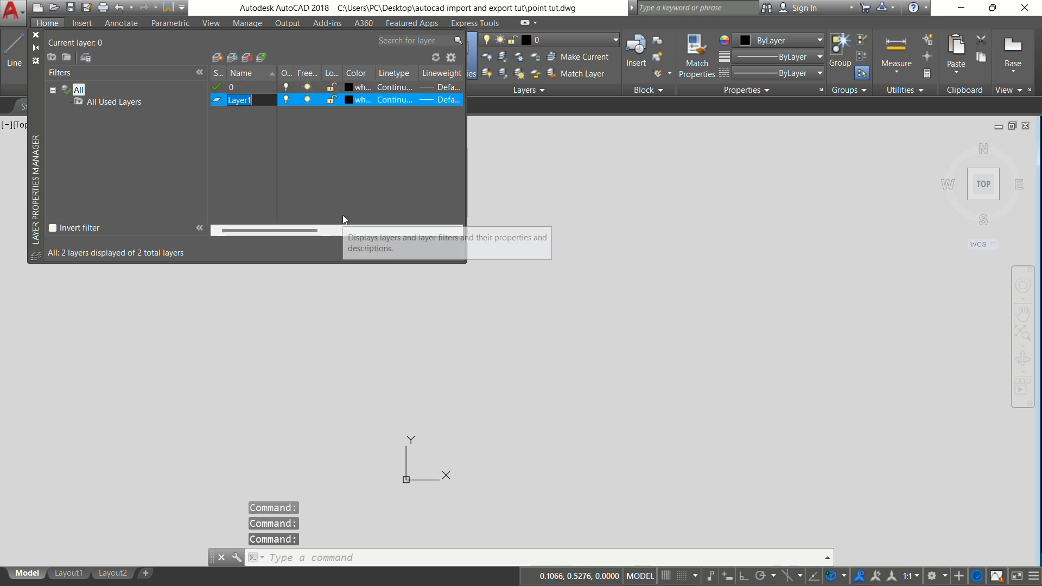
{"action": "type", "text": "poi"}
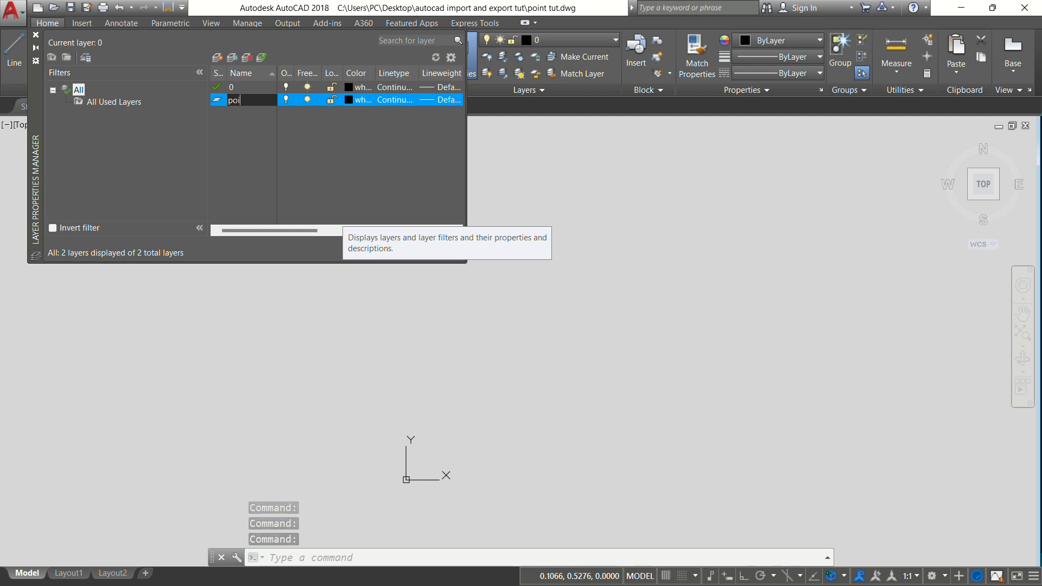
{"action": "type", "text": "nts"}
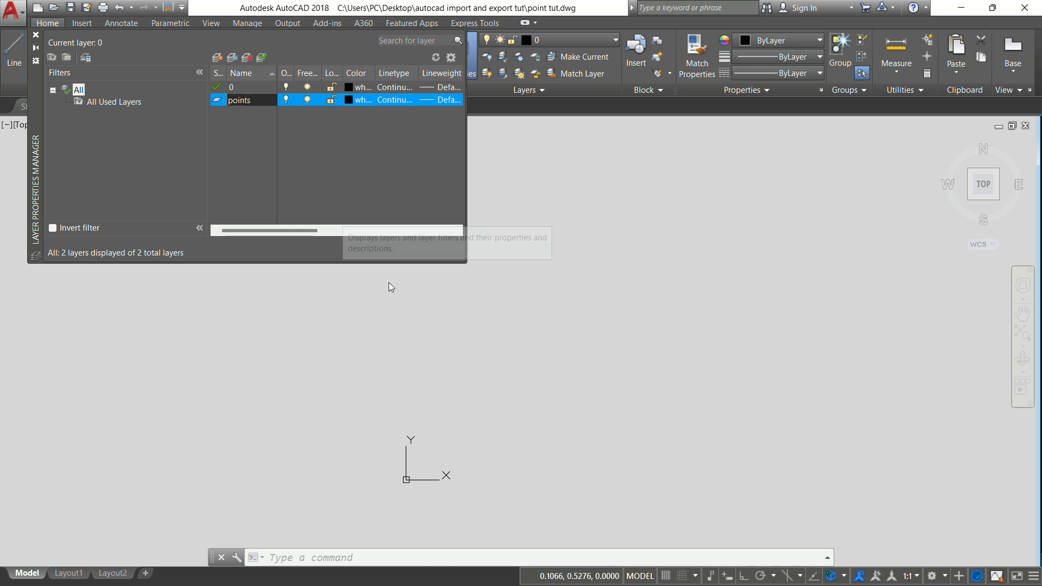
{"action": "key", "text": "Return"}
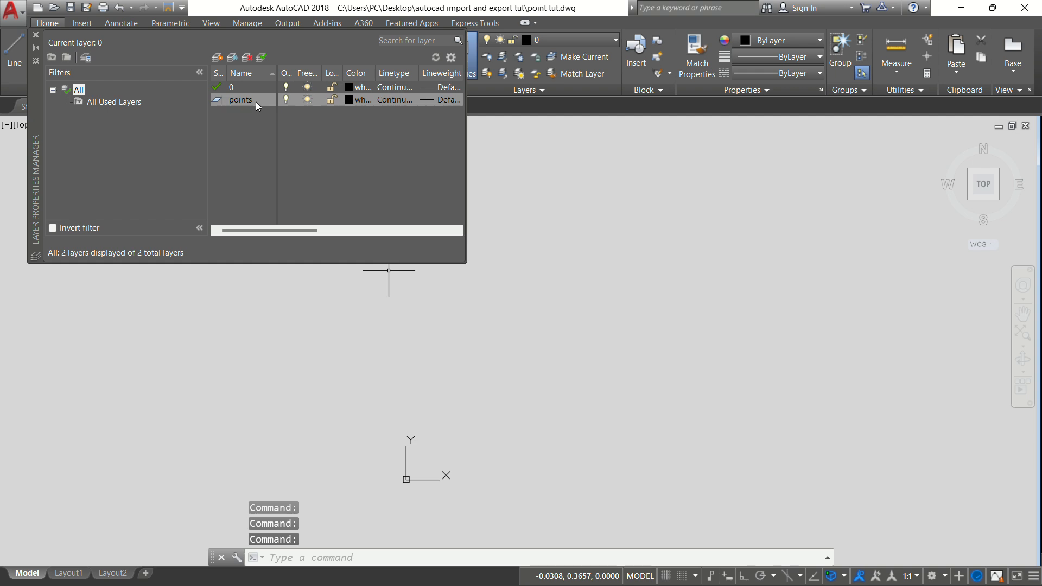
{"action": "double_click", "coordinate": [218, 101]}
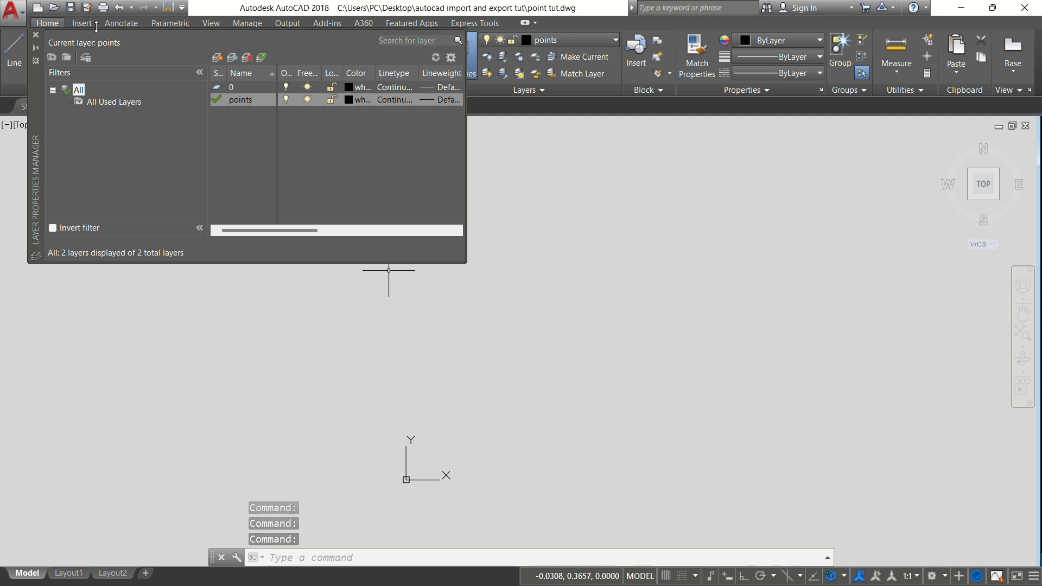
{"action": "left_click", "coordinate": [36, 35]}
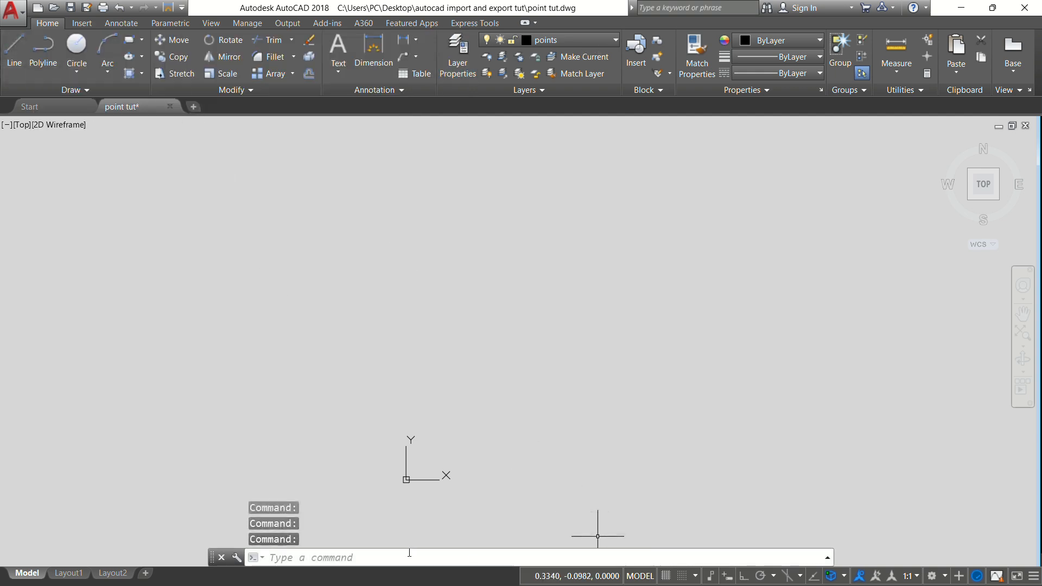
Paste the copied point commands into the command line to plot the survey points, and zoom to the drawing's extents
{"action": "left_click", "coordinate": [358, 559]}
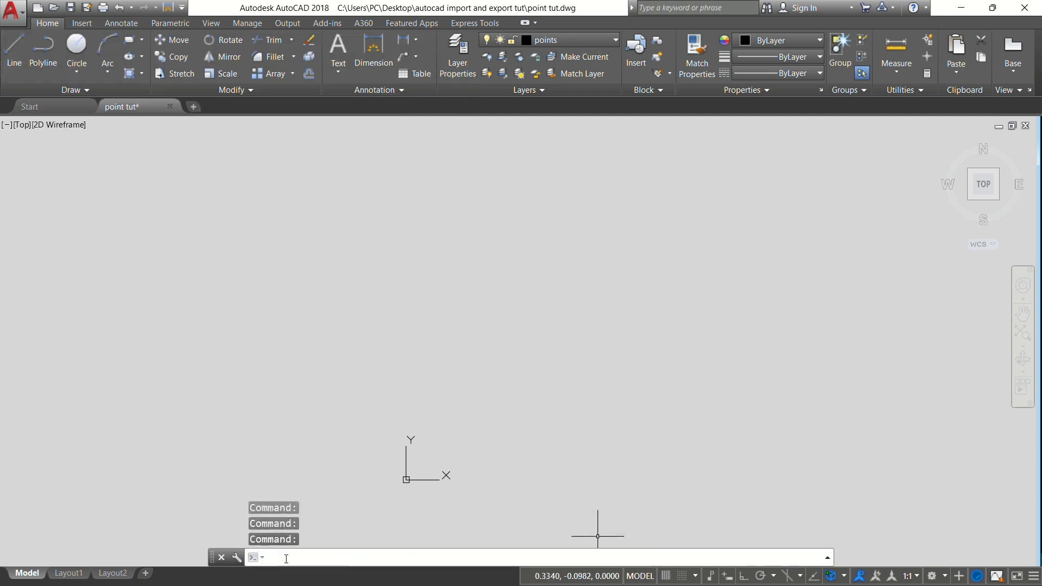
{"action": "right_click", "coordinate": [288, 562]}
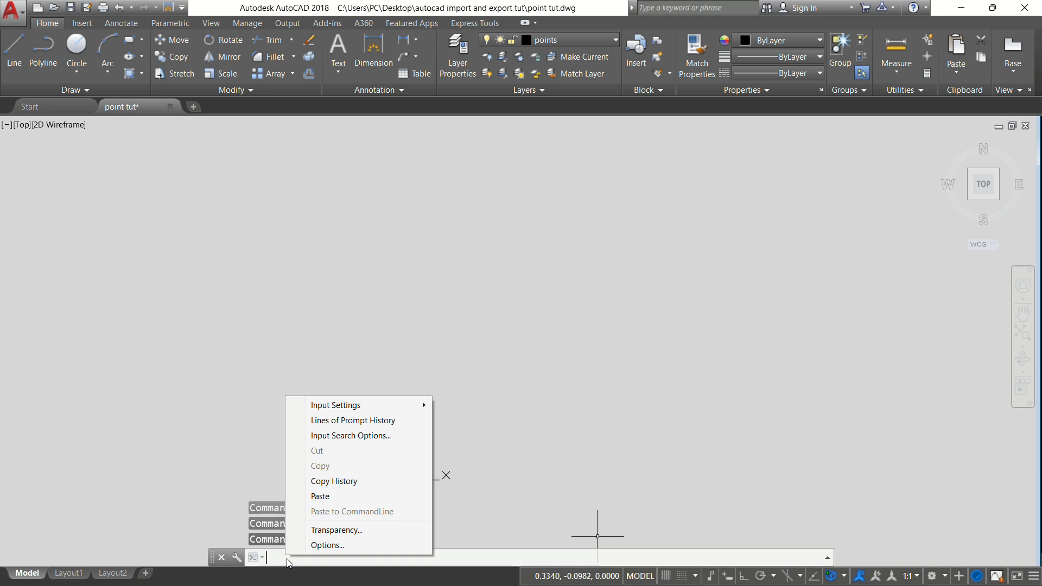
{"action": "left_click", "coordinate": [337, 495]}
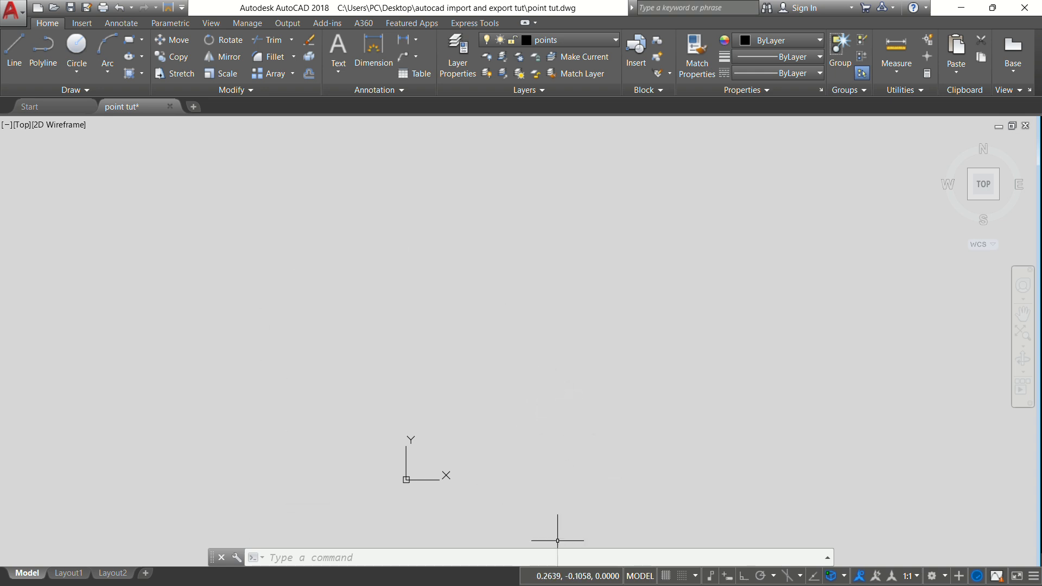
{"action": "type", "text": "z"}
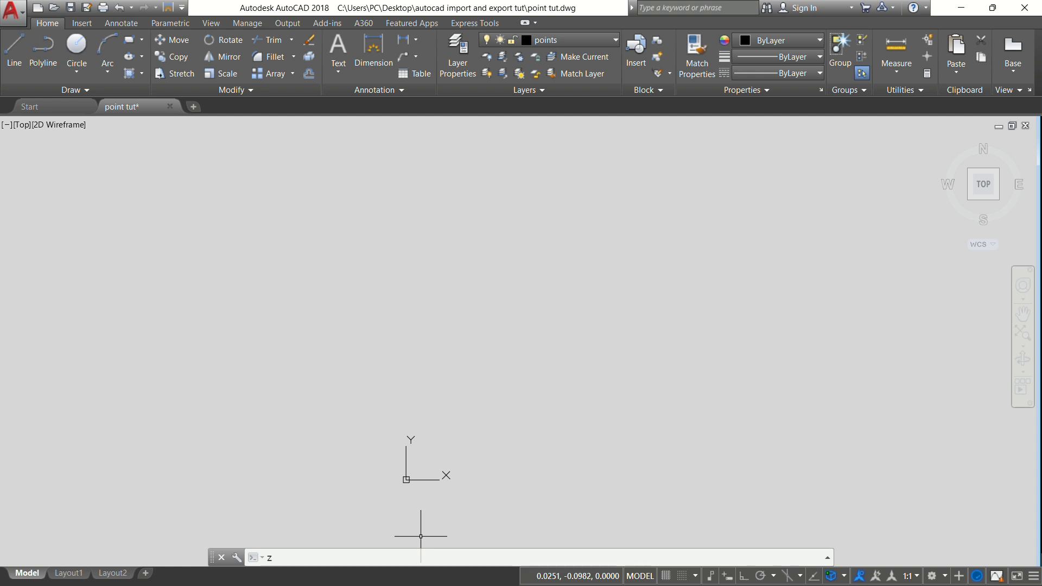
{"action": "key", "text": "Return"}
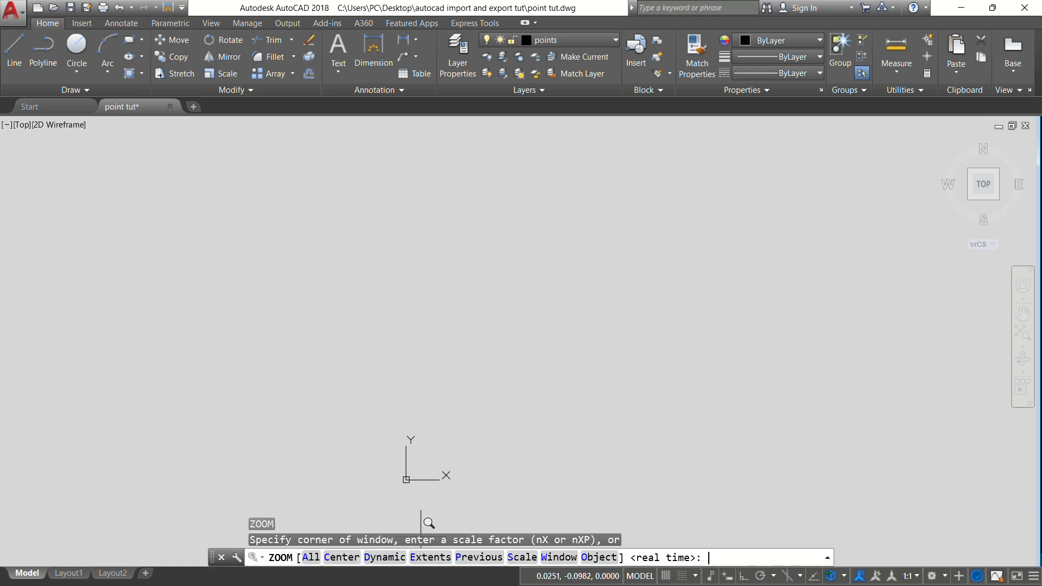
{"action": "key", "text": "Return"}
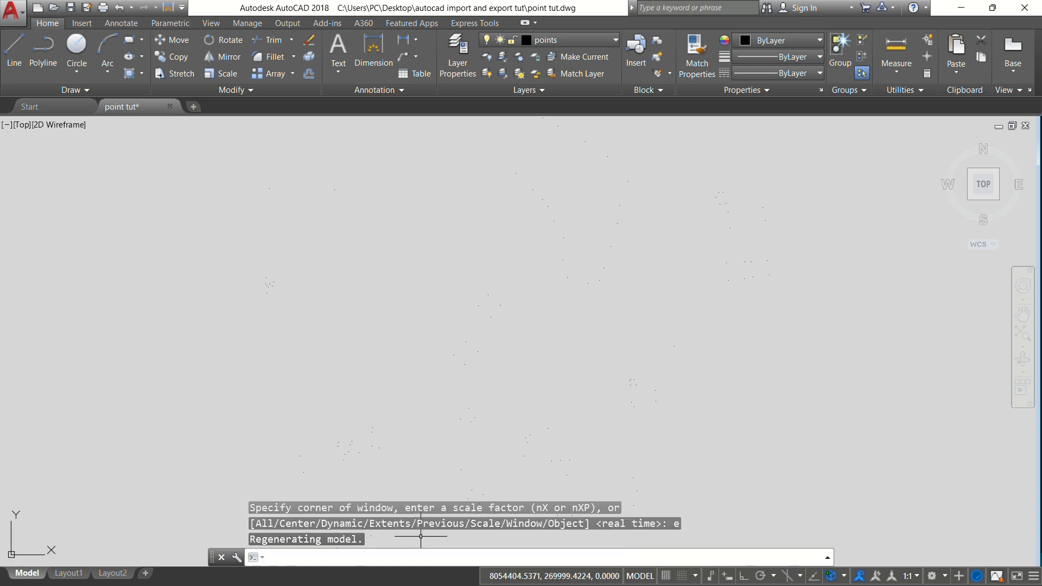
Check the plotted survey points by selecting them with a window, and clear the selection
{"action": "left_click", "coordinate": [276, 143]}
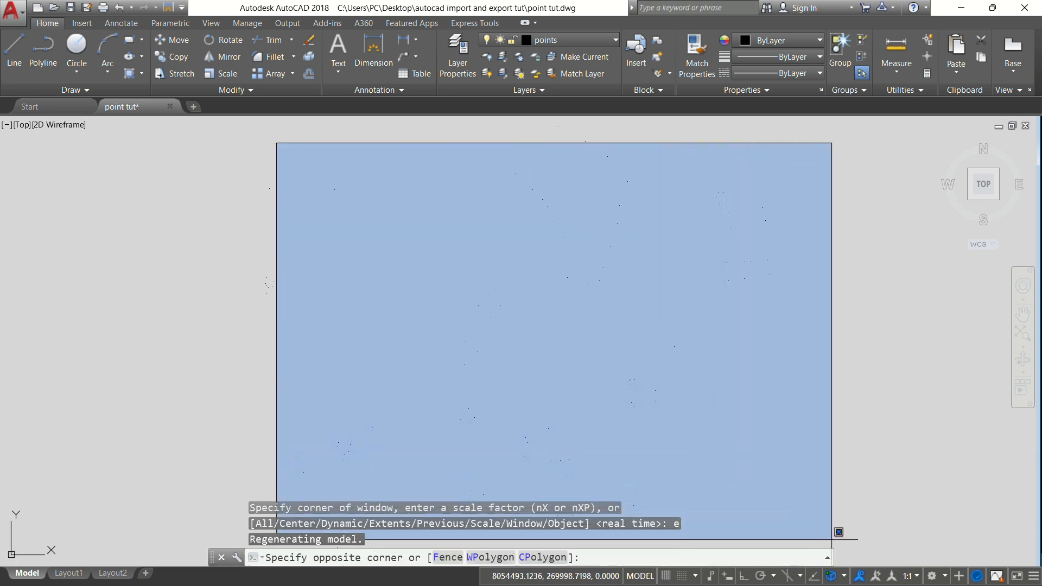
{"action": "left_click", "coordinate": [839, 532]}
{"action": "scroll", "coordinate": [448, 288], "scroll_direction": "down", "scroll_amount": 3}
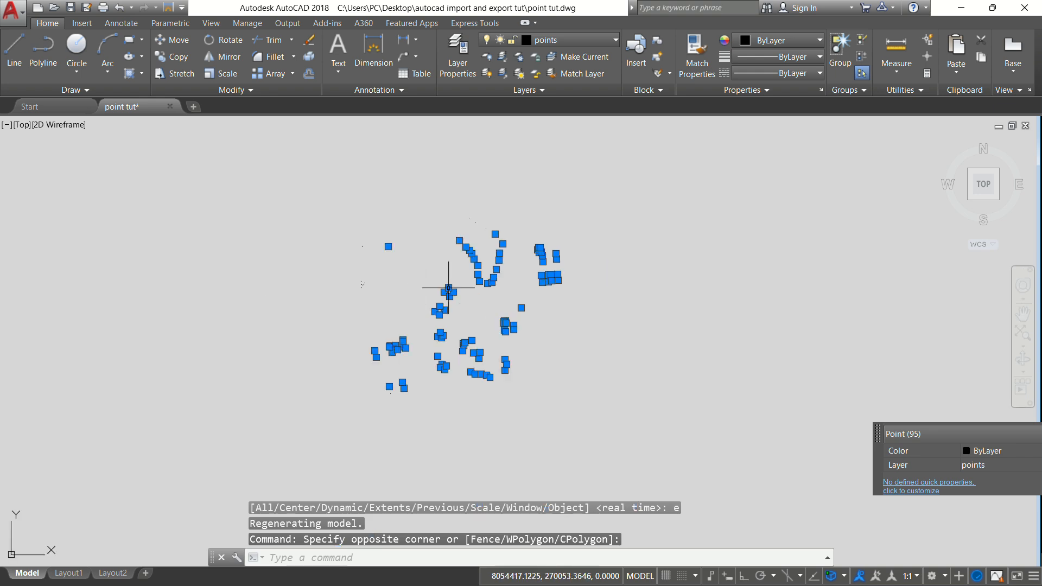
{"action": "key", "text": "Escape"}
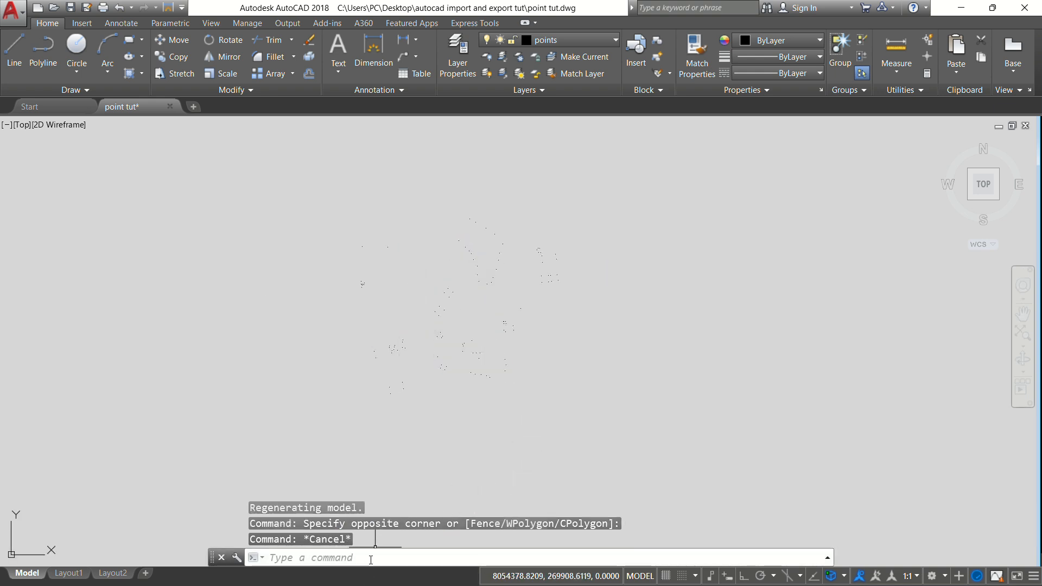
Set the point style to the X marker with a size of .5 in absolute units
{"action": "left_click", "coordinate": [371, 560]}
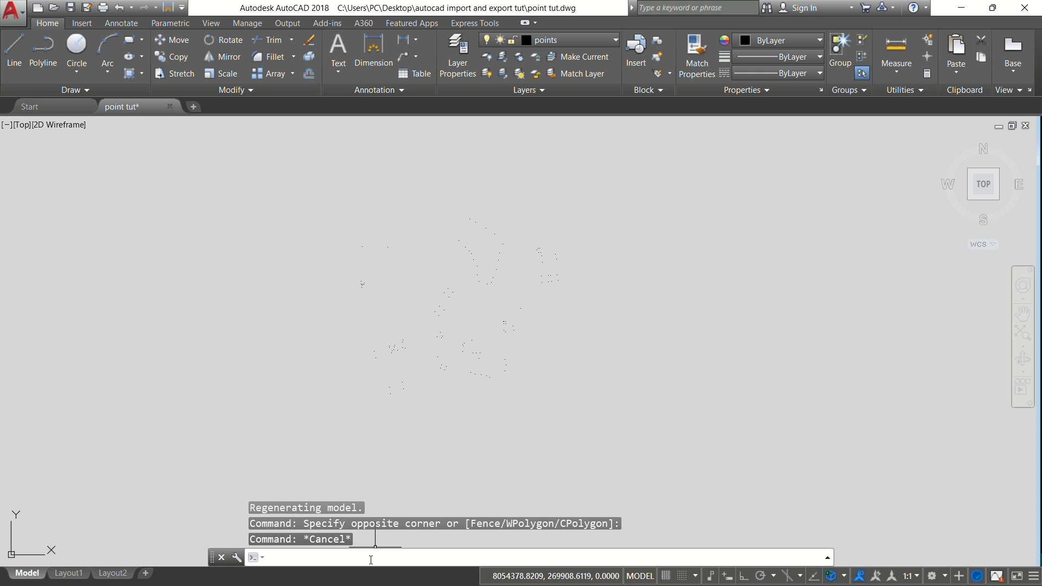
{"action": "type", "text": "pt"}
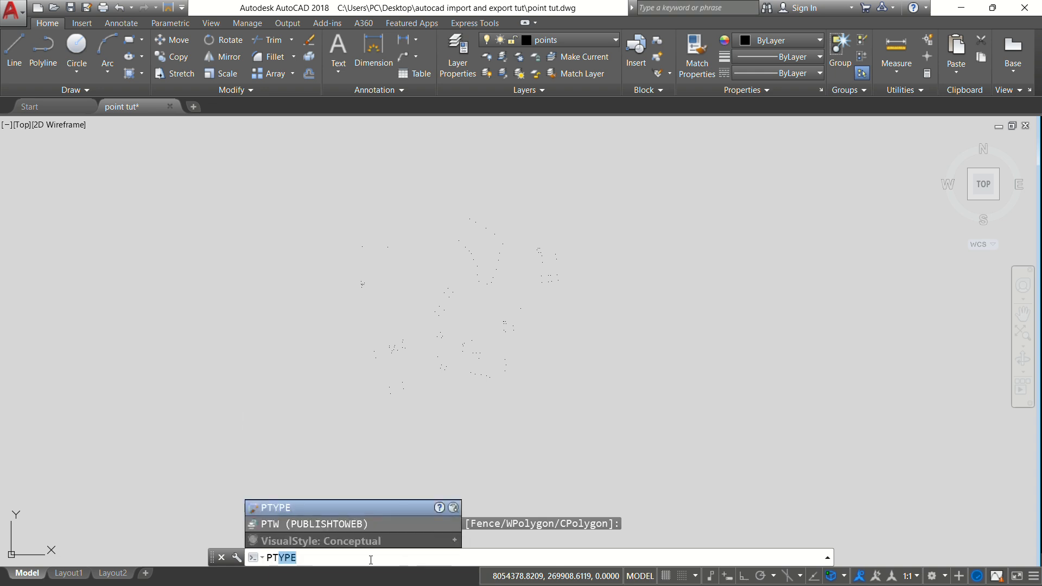
{"action": "key", "text": "Return"}
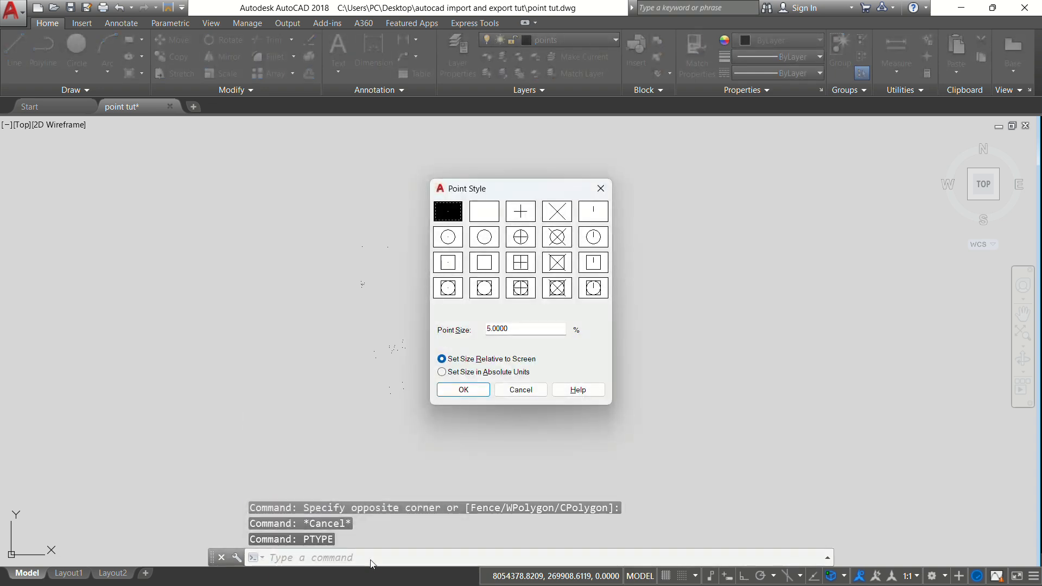
{"action": "left_click", "coordinate": [558, 217]}
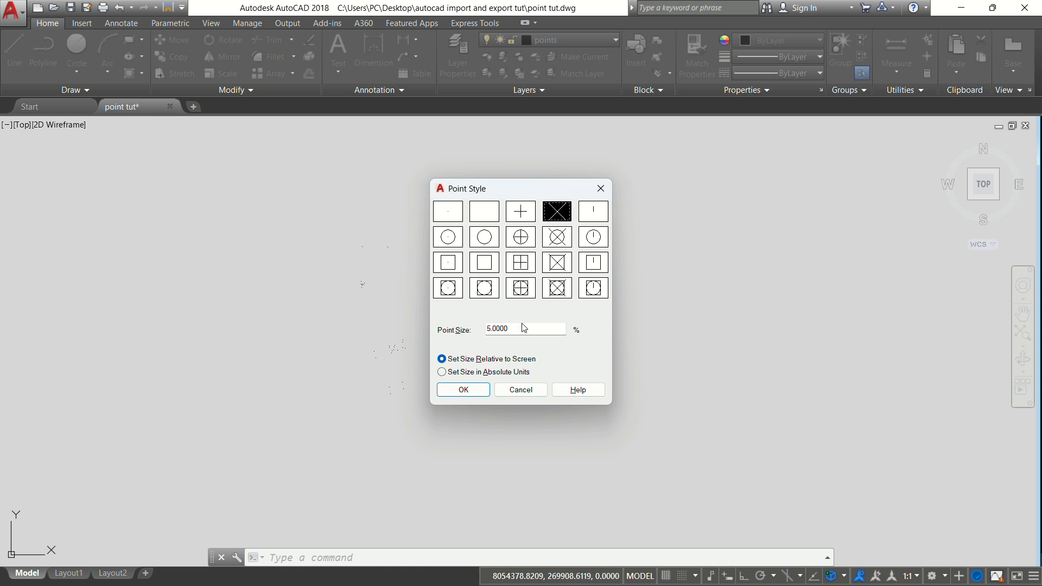
{"action": "left_click_drag", "start_coordinate": [525, 329], "coordinate": [482, 332]}
{"action": "left_click", "coordinate": [442, 372]}
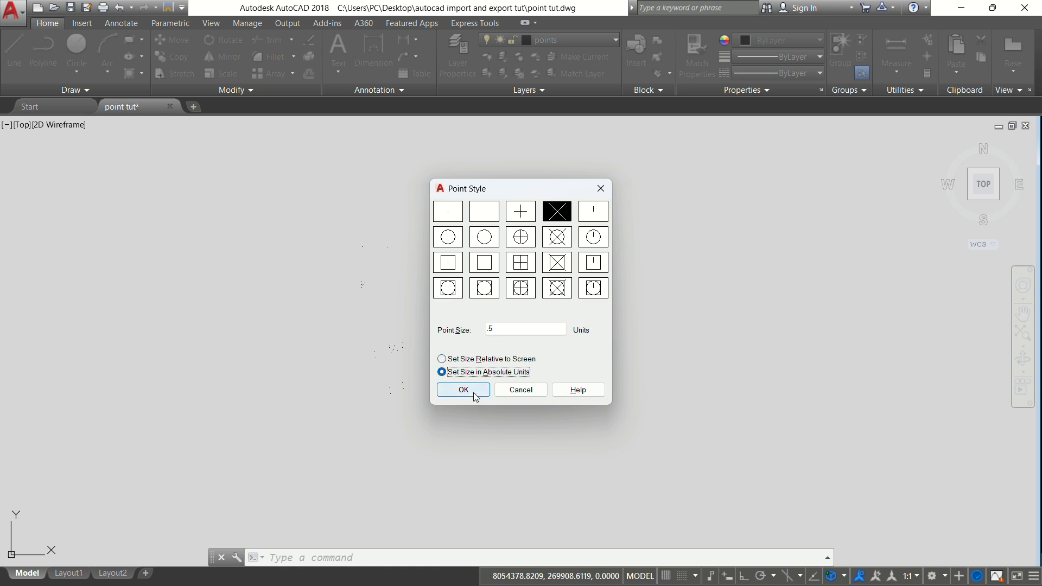
{"action": "left_click", "coordinate": [469, 390]}
Examine the restyled point markers across the drawing, both close up and as a whole
{"action": "scroll", "coordinate": [518, 367], "scroll_direction": "up", "scroll_amount": 6}
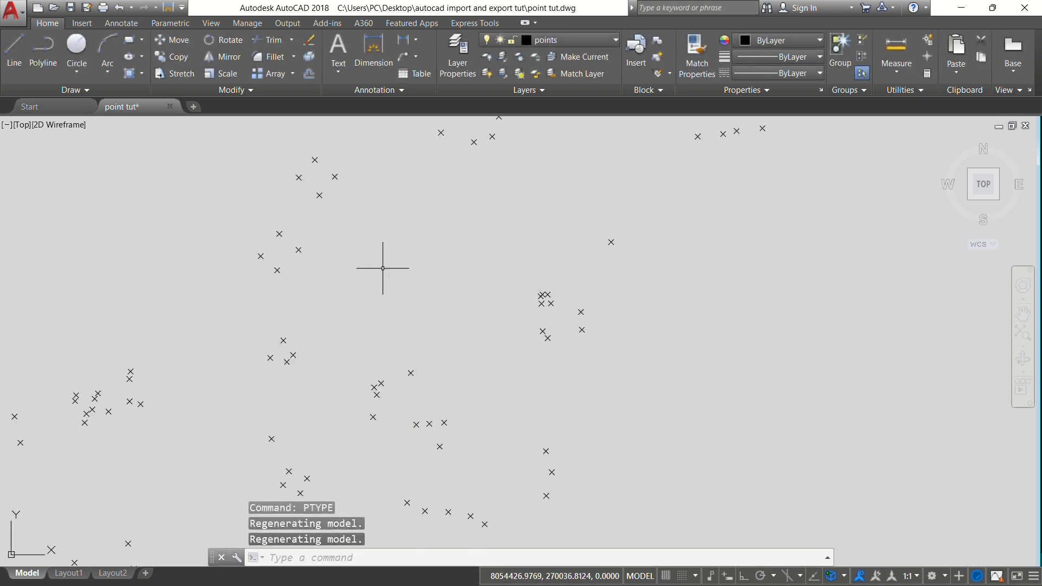
{"action": "scroll", "coordinate": [495, 275], "scroll_direction": "down", "scroll_amount": 1}
{"action": "scroll", "coordinate": [474, 245], "scroll_direction": "down", "scroll_amount": 6}
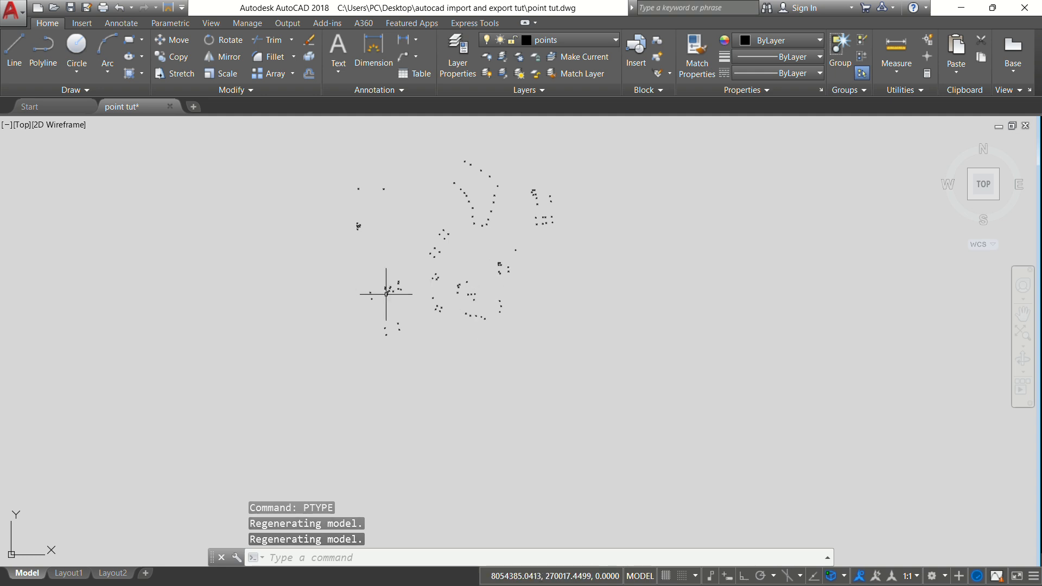
{"action": "scroll", "coordinate": [372, 212], "scroll_direction": "up", "scroll_amount": 4}
{"action": "scroll", "coordinate": [344, 239], "scroll_direction": "up", "scroll_amount": 6}
{"action": "scroll", "coordinate": [337, 228], "scroll_direction": "down", "scroll_amount": 6}
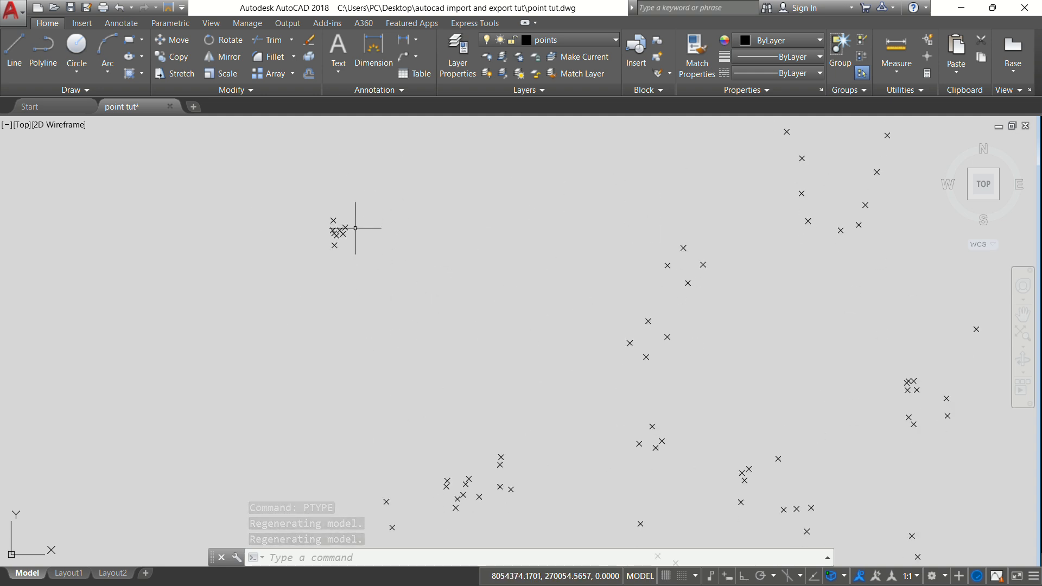
{"action": "scroll", "coordinate": [345, 319], "scroll_direction": "down", "scroll_amount": 3}
{"action": "scroll", "coordinate": [336, 314], "scroll_direction": "down", "scroll_amount": 2}
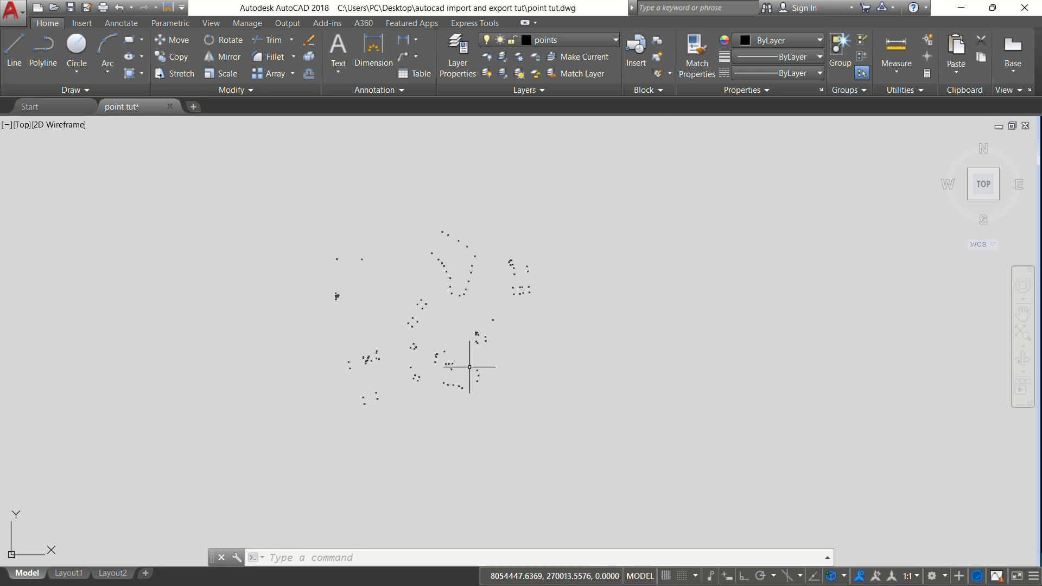
{"action": "scroll", "coordinate": [462, 256], "scroll_direction": "up", "scroll_amount": 2}
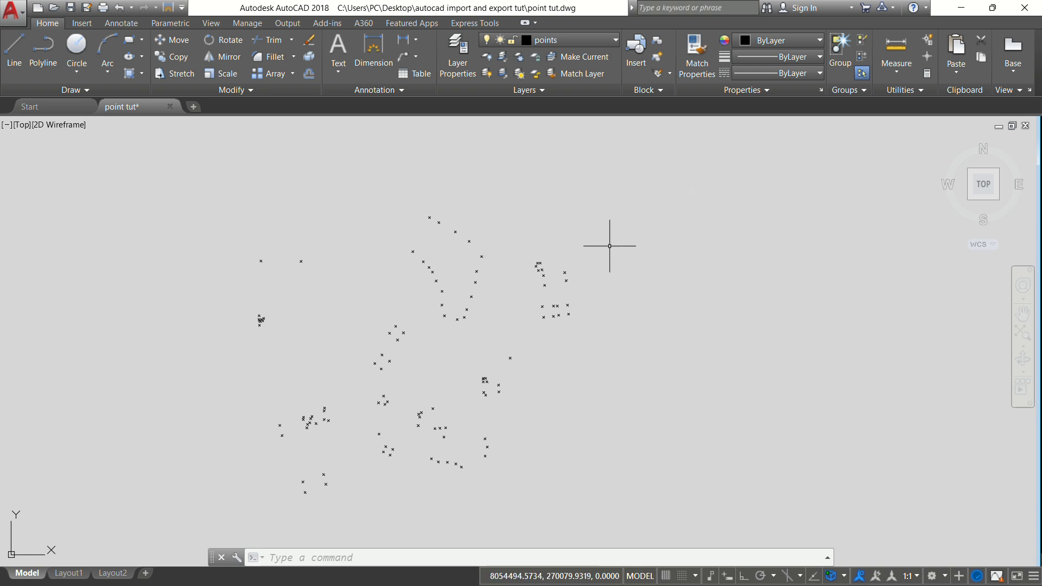
Switch to the import workbook in Excel, copy all the combined "-text" strings in P2:P109, and return to AutoCAD
{"action": "key", "text": "super"}
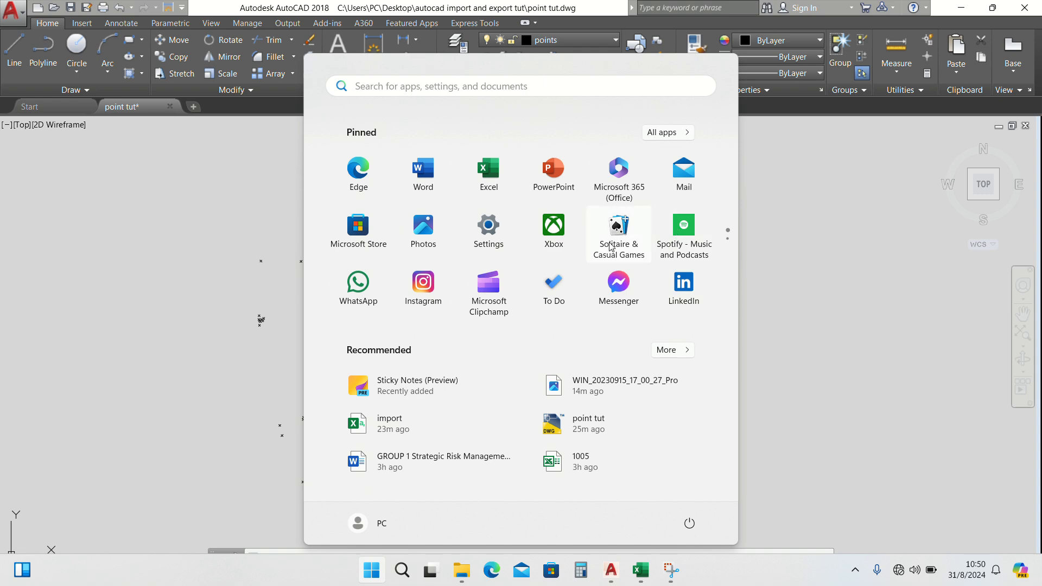
{"action": "left_click", "coordinate": [641, 571]}
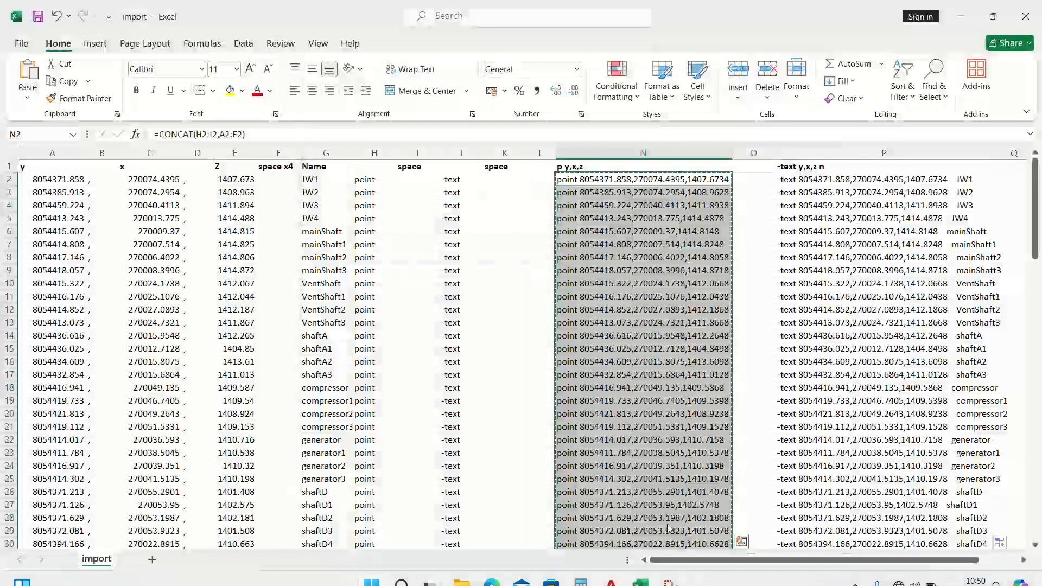
{"action": "left_click", "coordinate": [800, 187]}
{"action": "left_click_drag", "start_coordinate": [792, 178], "coordinate": [839, 518]}
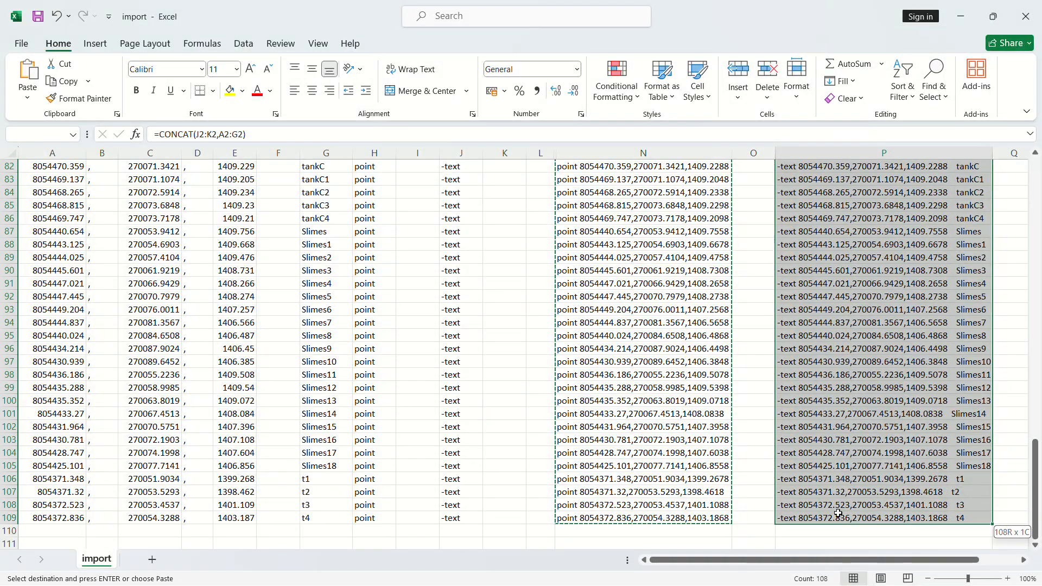
{"action": "right_click", "coordinate": [834, 440]}
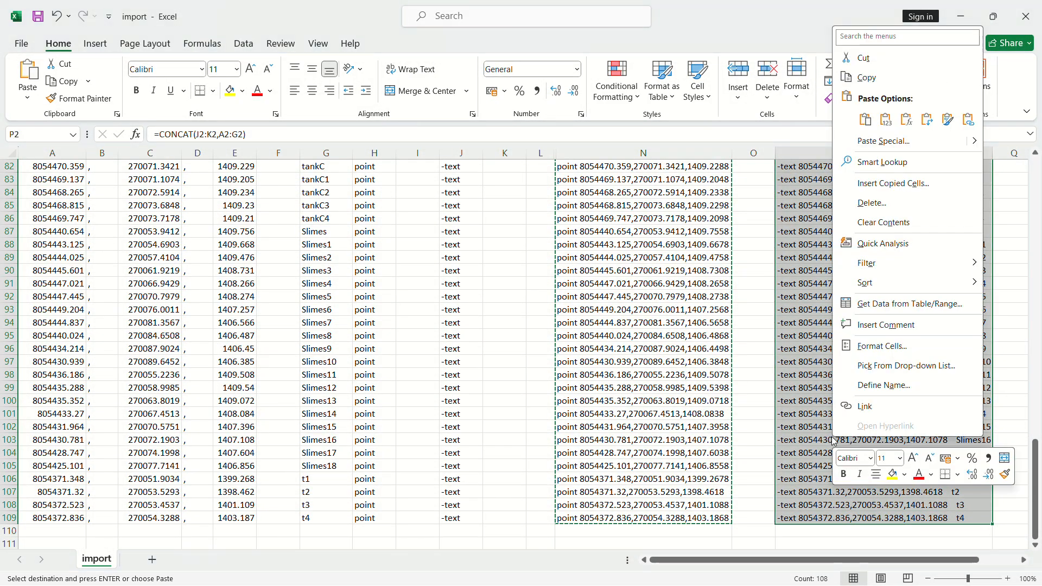
{"action": "left_click", "coordinate": [866, 77]}
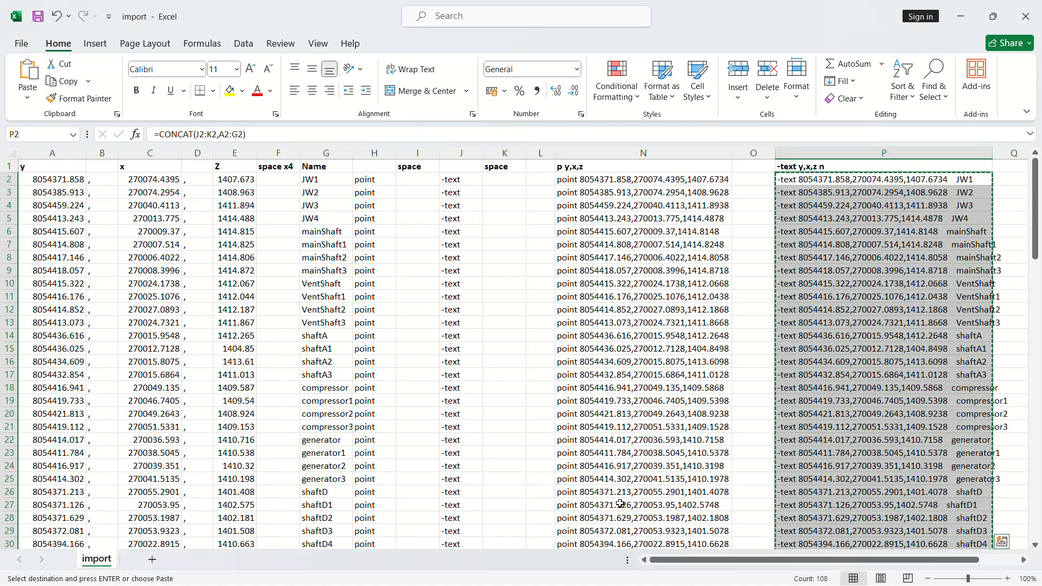
{"action": "key", "text": "super"}
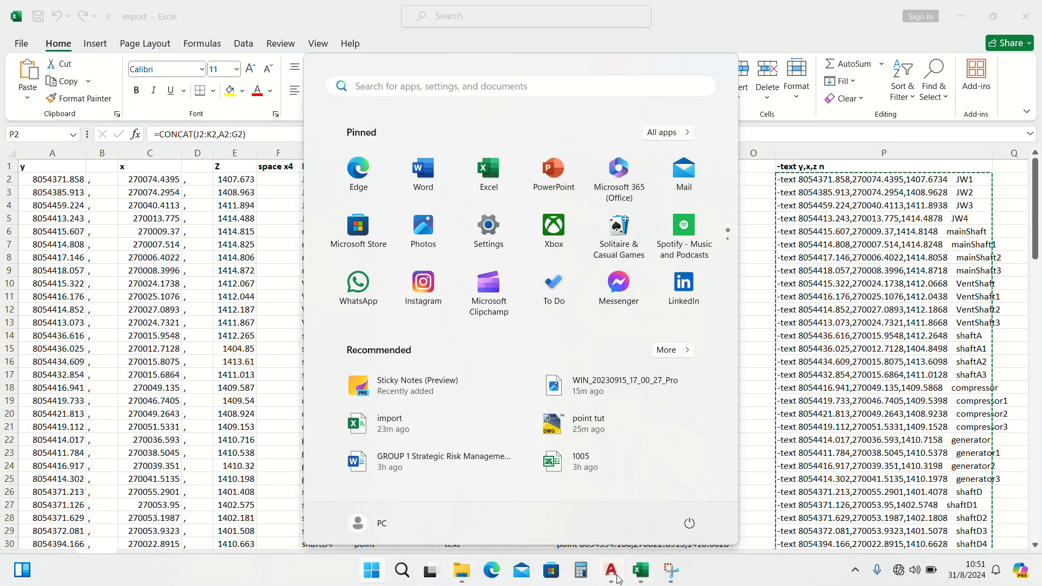
{"action": "left_click", "coordinate": [617, 577]}
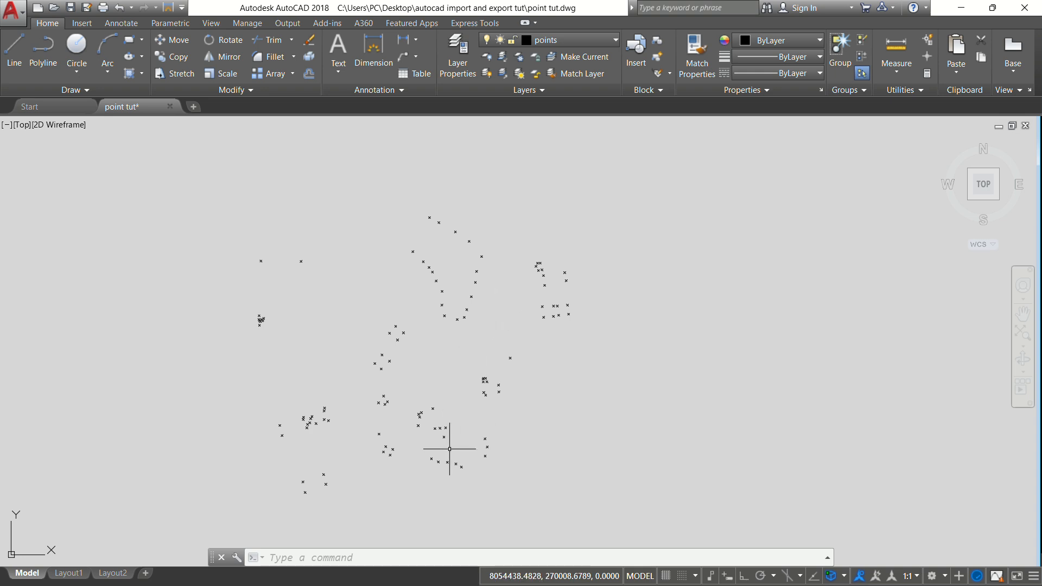
Paste the copied "-text" commands into the command line to label the survey points on the "points" layer
{"action": "left_click", "coordinate": [322, 560]}
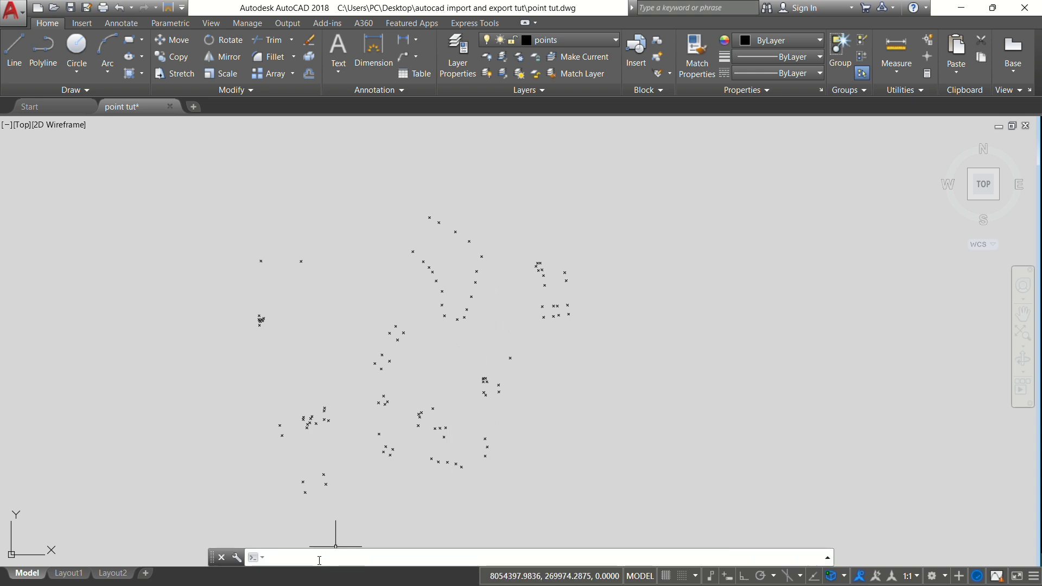
{"action": "right_click", "coordinate": [319, 560]}
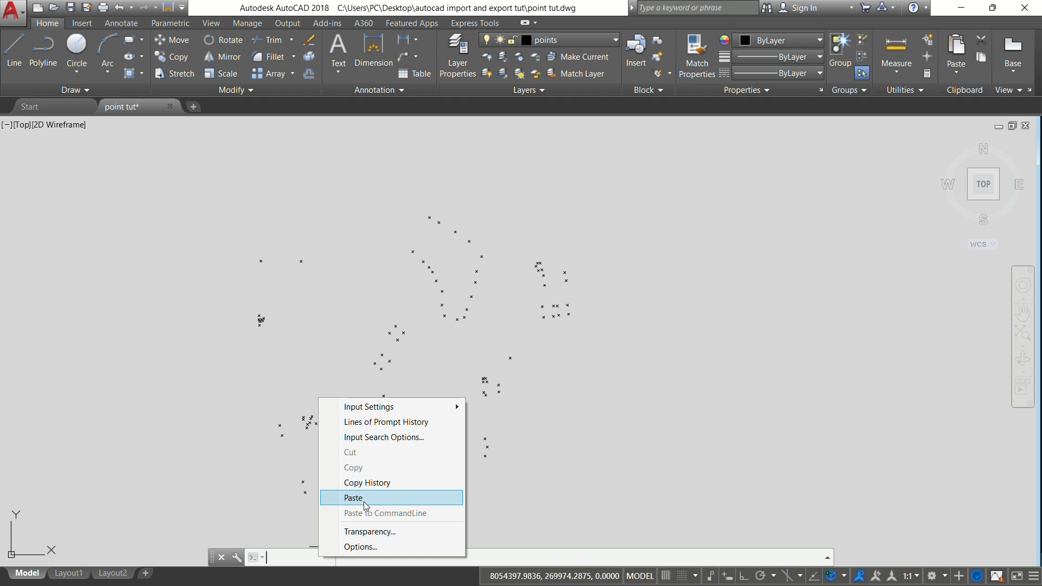
{"action": "left_click", "coordinate": [353, 498]}
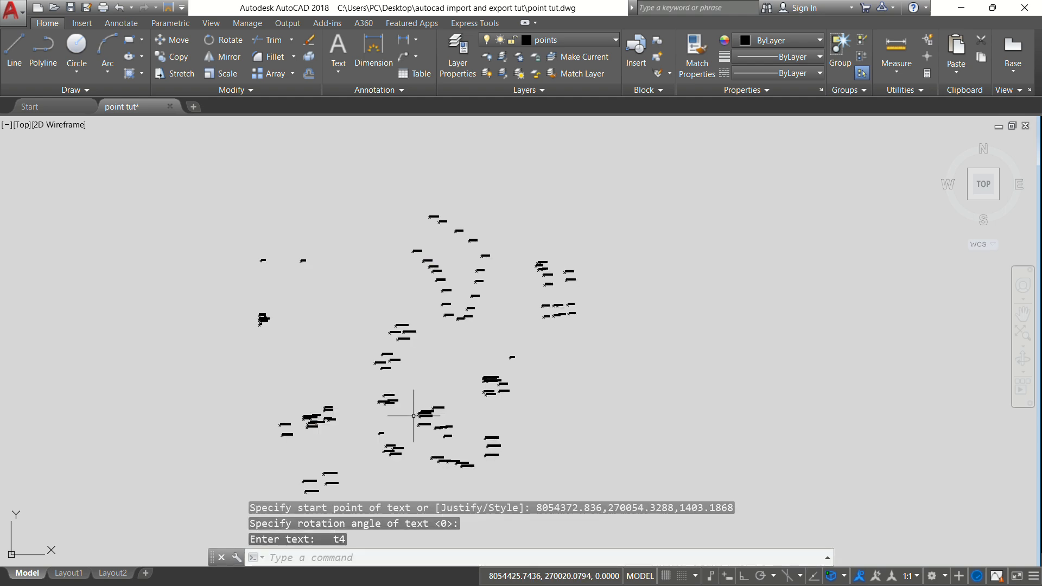
Examine the name labels placed beside the point markers
{"action": "scroll", "coordinate": [430, 384], "scroll_direction": "up", "scroll_amount": 8}
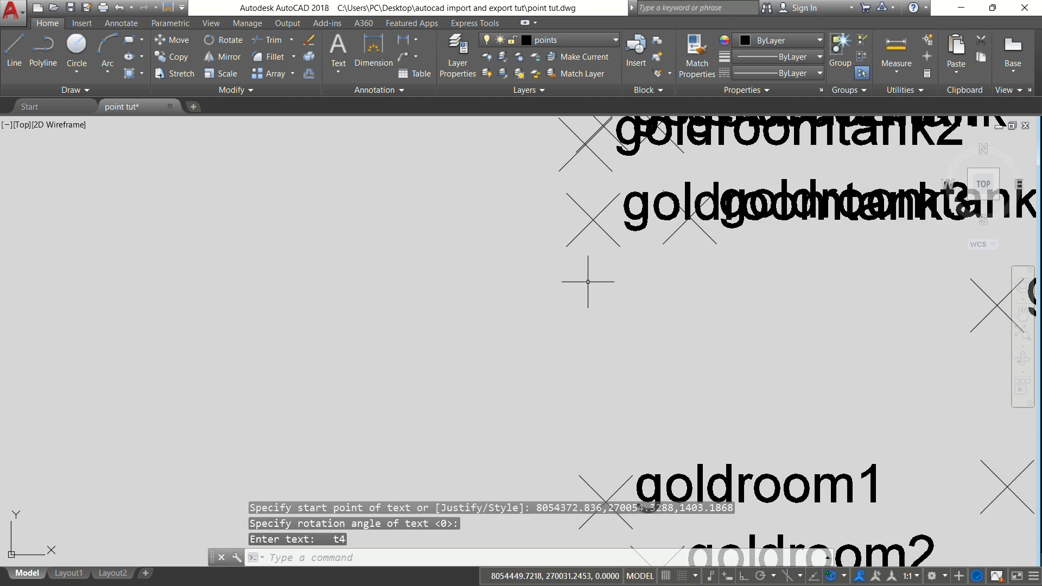
{"action": "scroll", "coordinate": [587, 282], "scroll_direction": "down", "scroll_amount": 10}
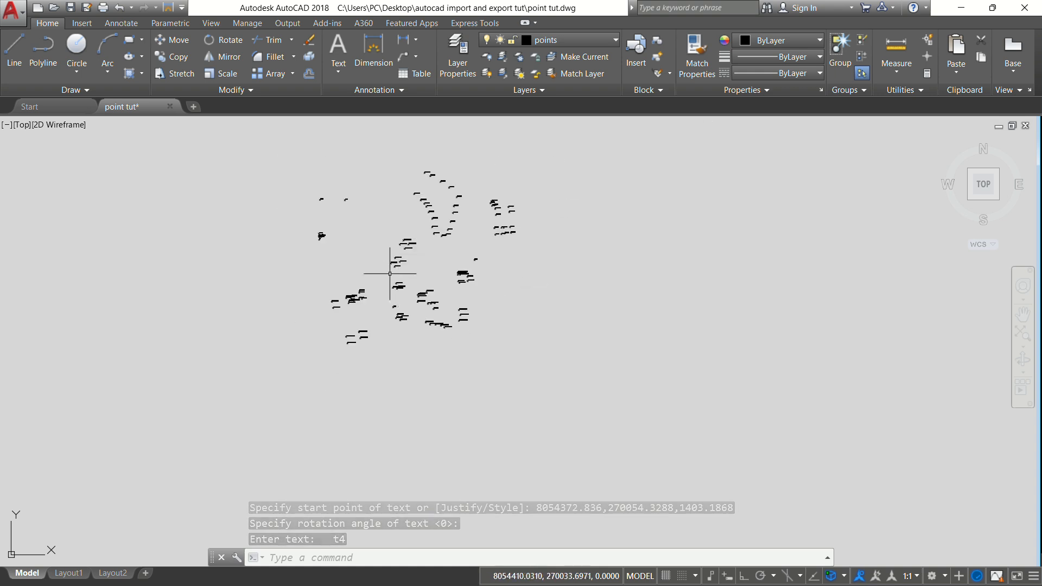
{"action": "scroll", "coordinate": [470, 360], "scroll_direction": "up", "scroll_amount": 6}
{"action": "scroll", "coordinate": [530, 382], "scroll_direction": "down", "scroll_amount": 6}
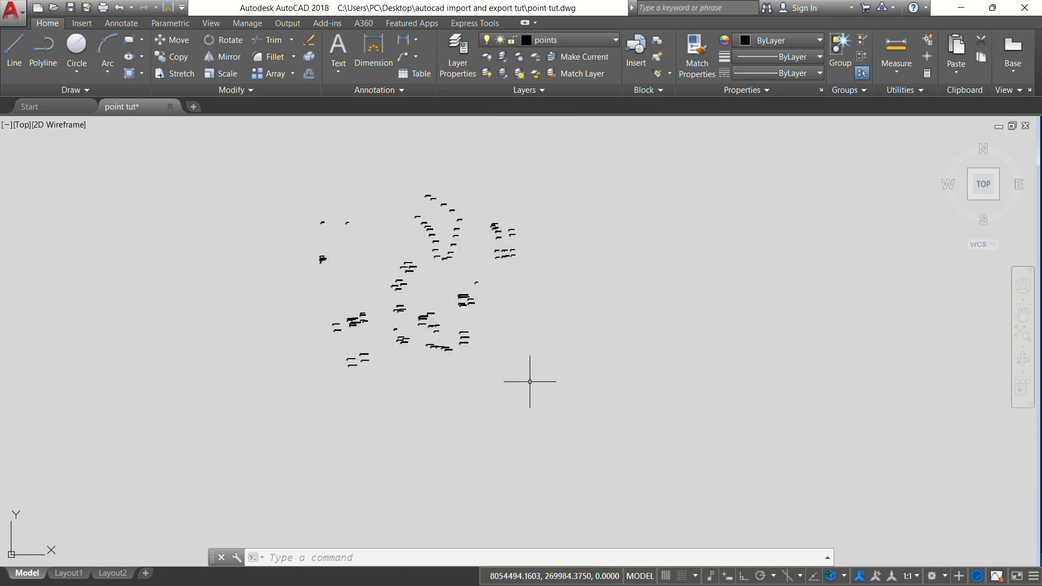
{"action": "scroll", "coordinate": [465, 388], "scroll_direction": "up", "scroll_amount": 3}
{"action": "scroll", "coordinate": [476, 357], "scroll_direction": "down", "scroll_amount": 5}
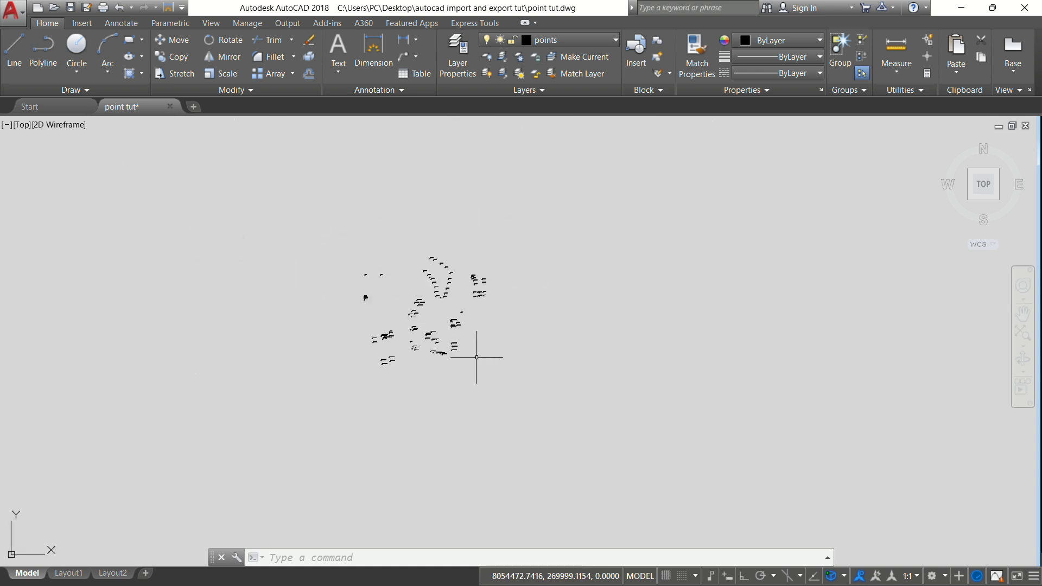
{"action": "scroll", "coordinate": [477, 357], "scroll_direction": "up", "scroll_amount": 3}
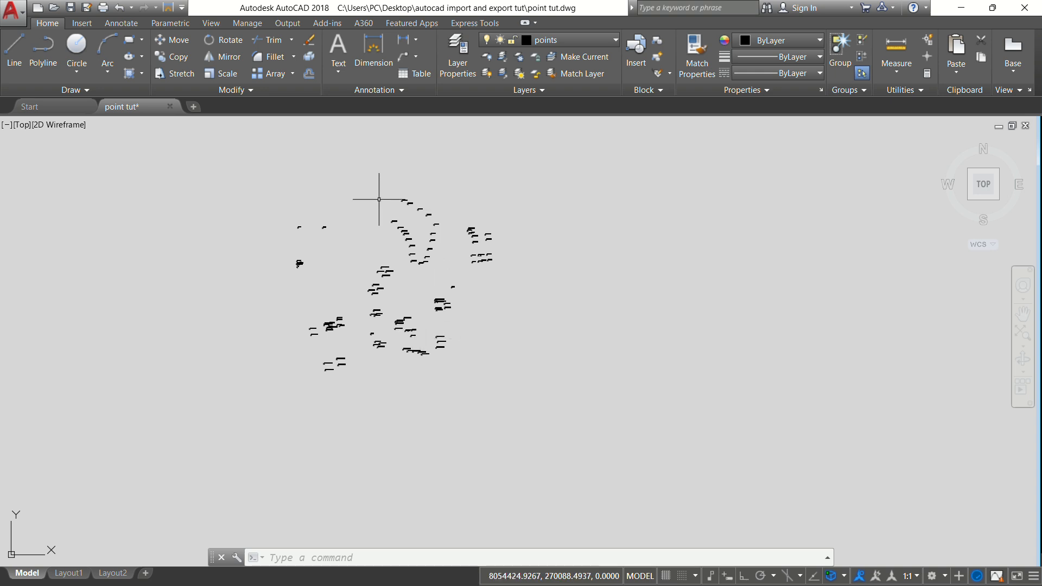
Undo the pasted text labels so that only the point markers remain
{"action": "left_click", "coordinate": [119, 8]}
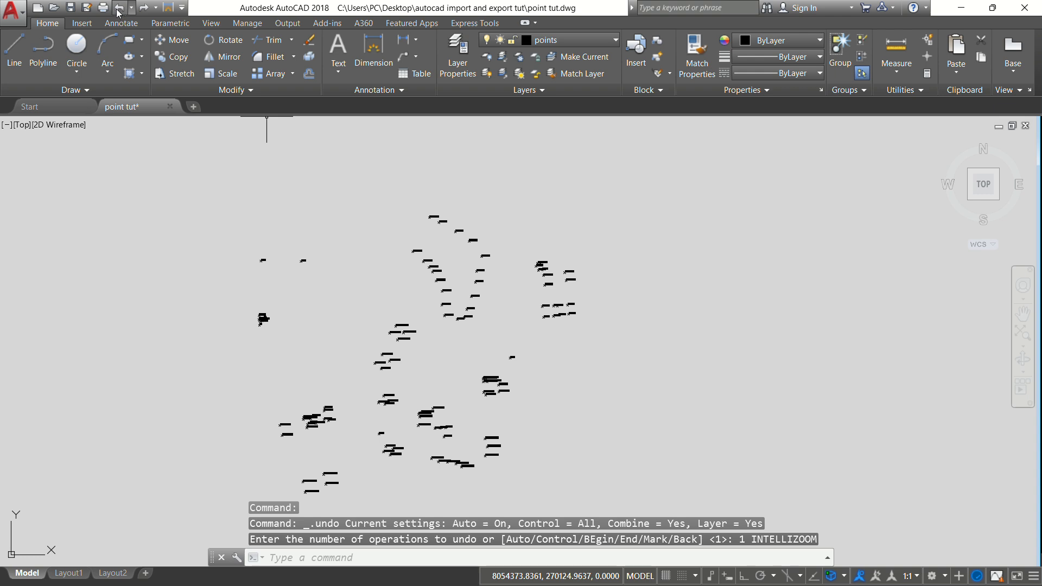
{"action": "left_click", "coordinate": [119, 7]}
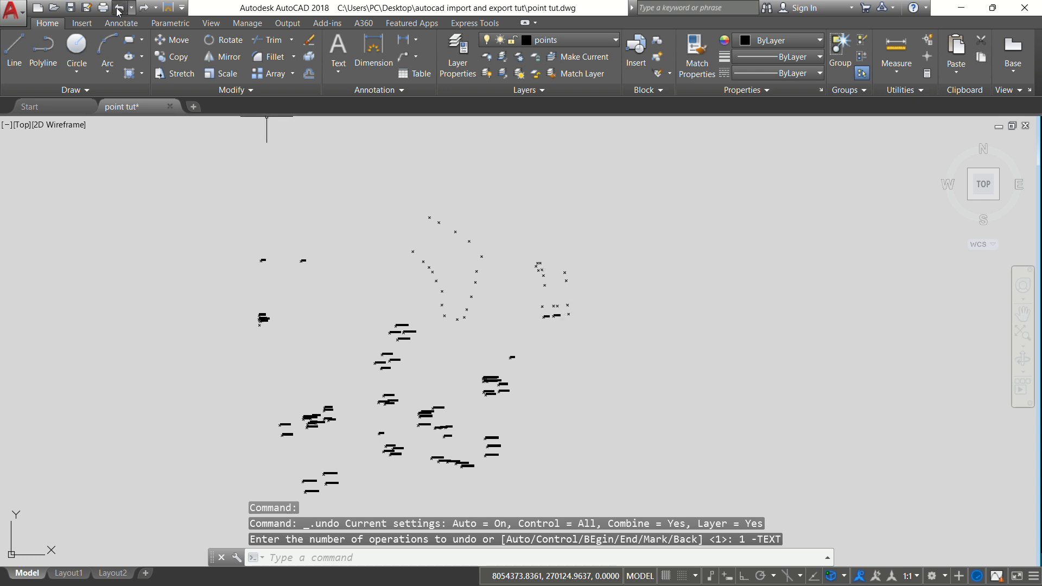
{"action": "left_click", "coordinate": [119, 11]}
{"action": "left_click", "coordinate": [118, 11]}
{"action": "left_click", "coordinate": [118, 11]}
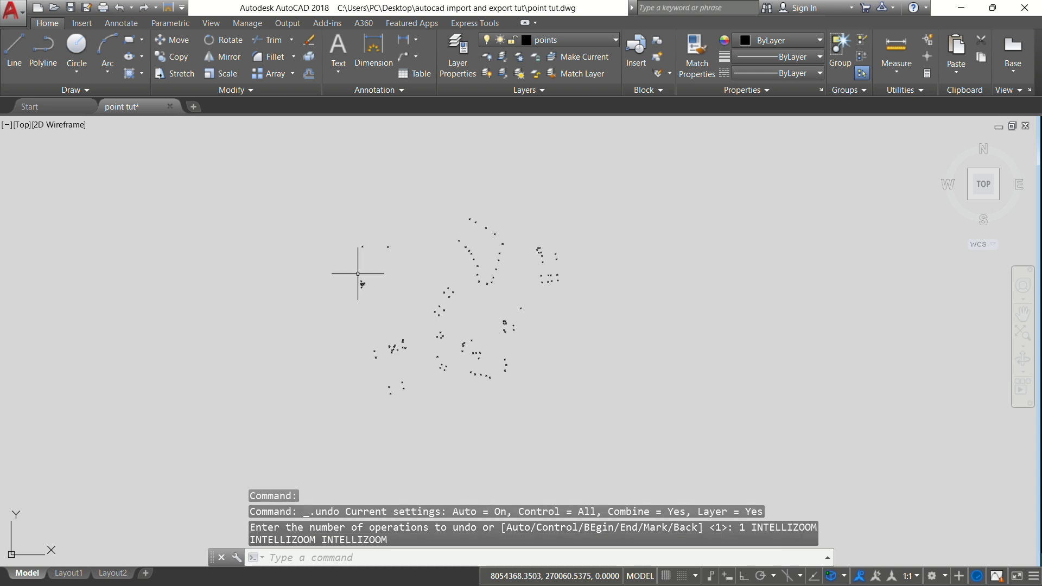
Create a new layer named "id" and make it the current layer
{"action": "scroll", "coordinate": [363, 285], "scroll_direction": "up", "scroll_amount": 10}
{"action": "scroll", "coordinate": [293, 273], "scroll_direction": "down", "scroll_amount": 8}
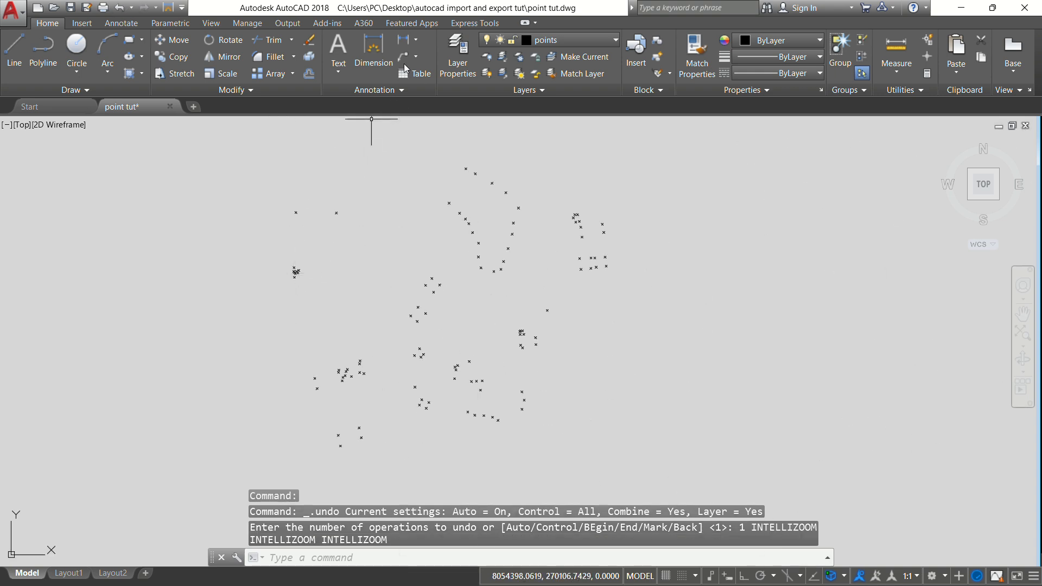
{"action": "left_click", "coordinate": [457, 57]}
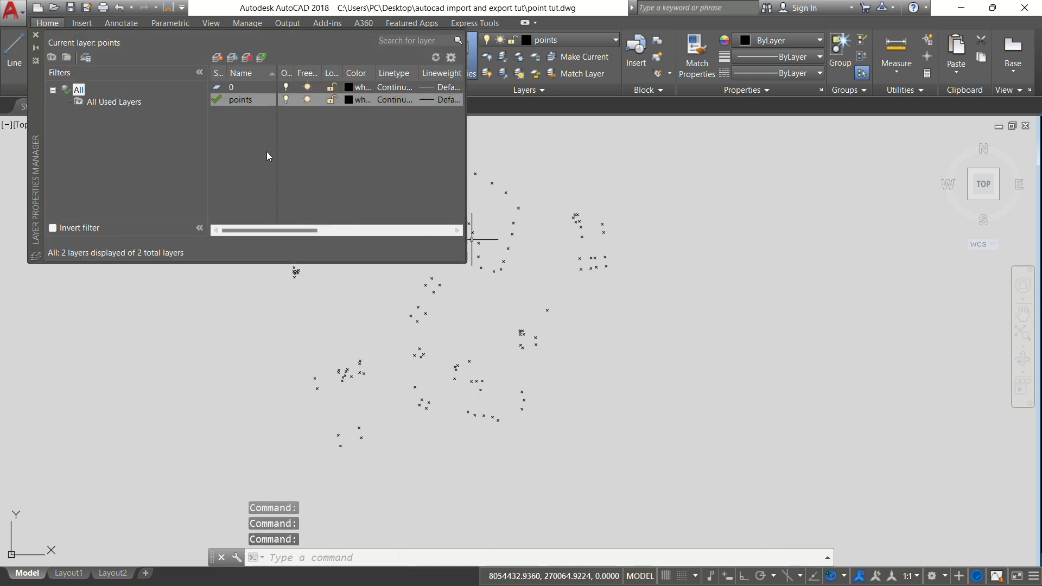
{"action": "left_click", "coordinate": [217, 57]}
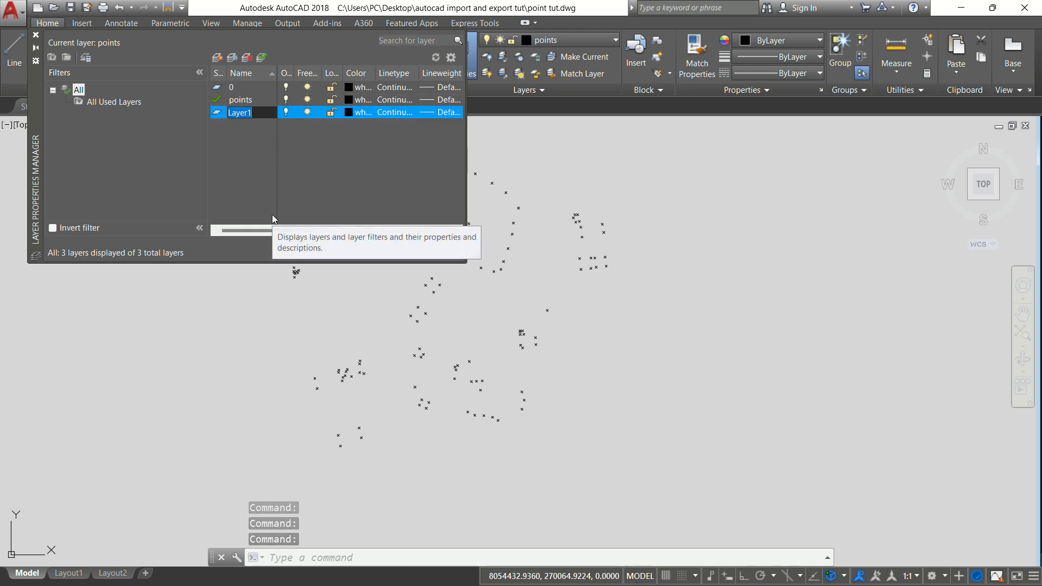
{"action": "type", "text": "id"}
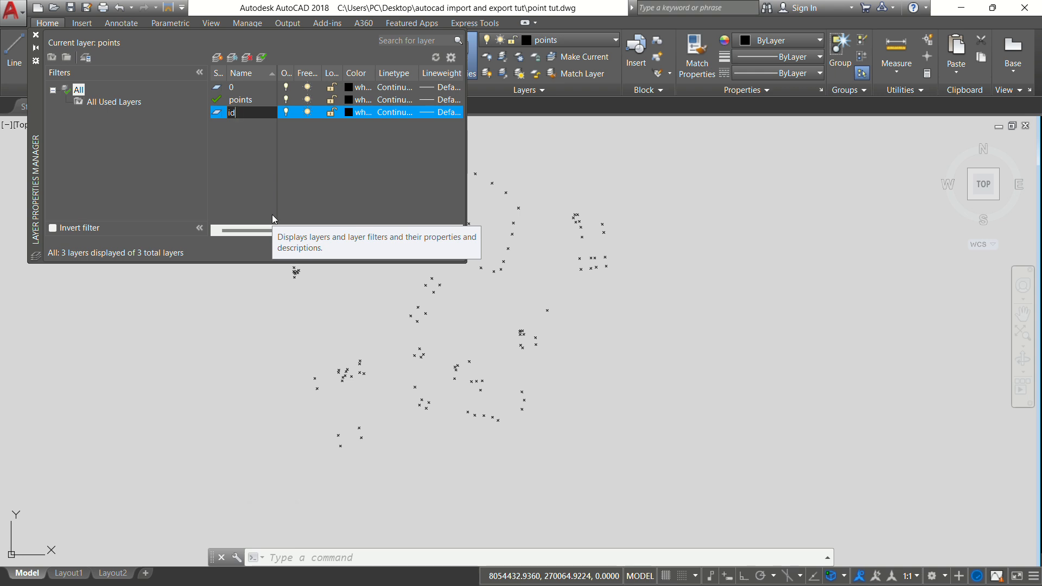
{"action": "key", "text": "Return"}
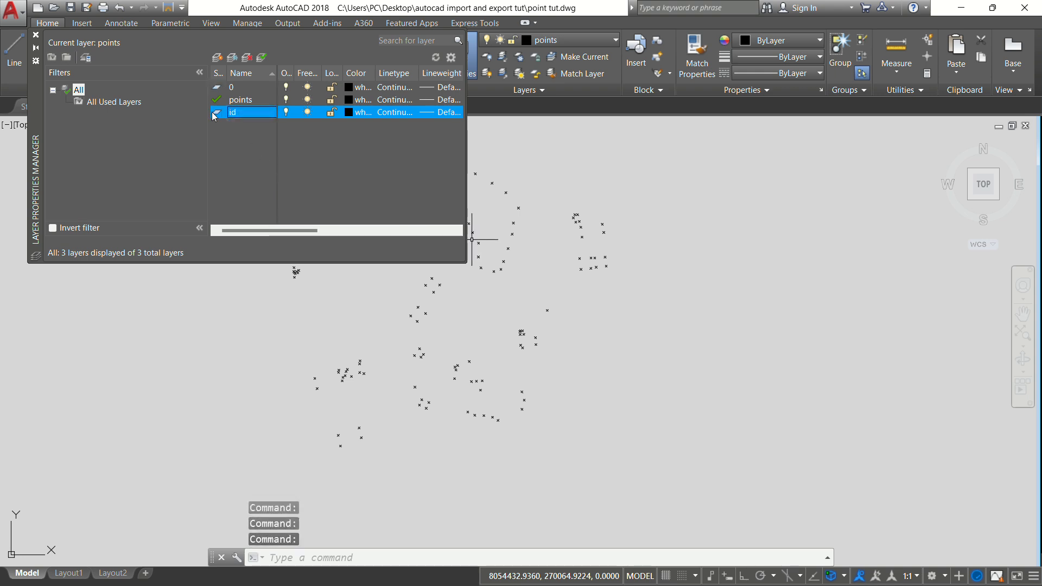
{"action": "double_click", "coordinate": [216, 112]}
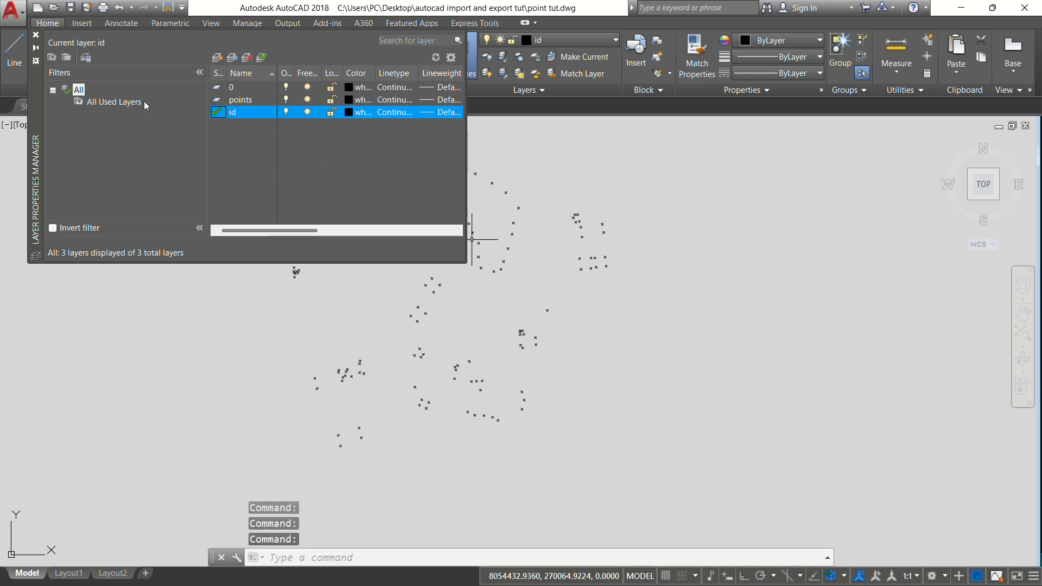
{"action": "left_click", "coordinate": [36, 35]}
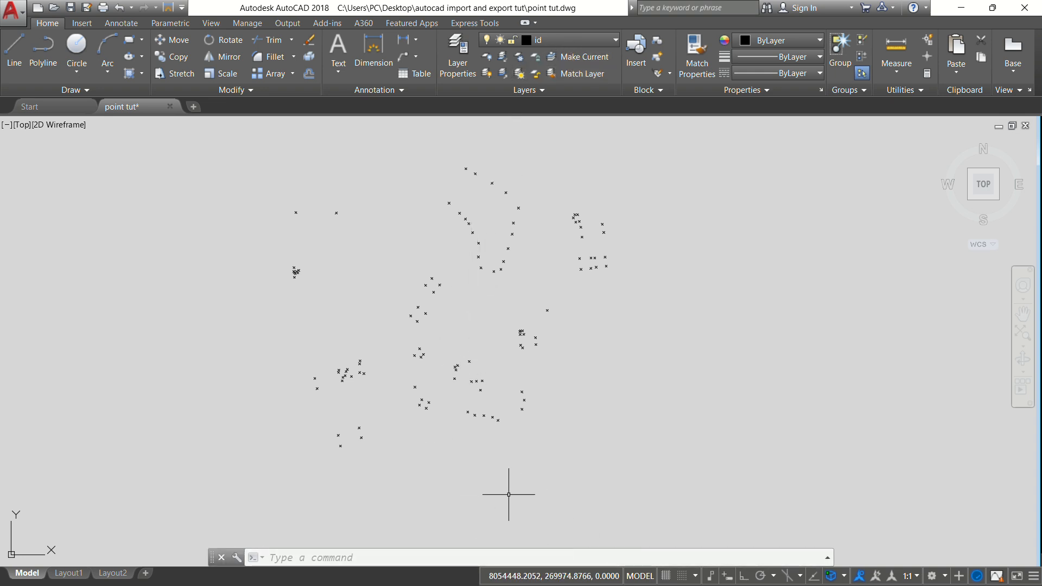
Check the copied "-text" strings in Excel, return to AutoCAD and paste them into the command line to place the name labels on layer "id"
{"action": "key", "text": "super"}
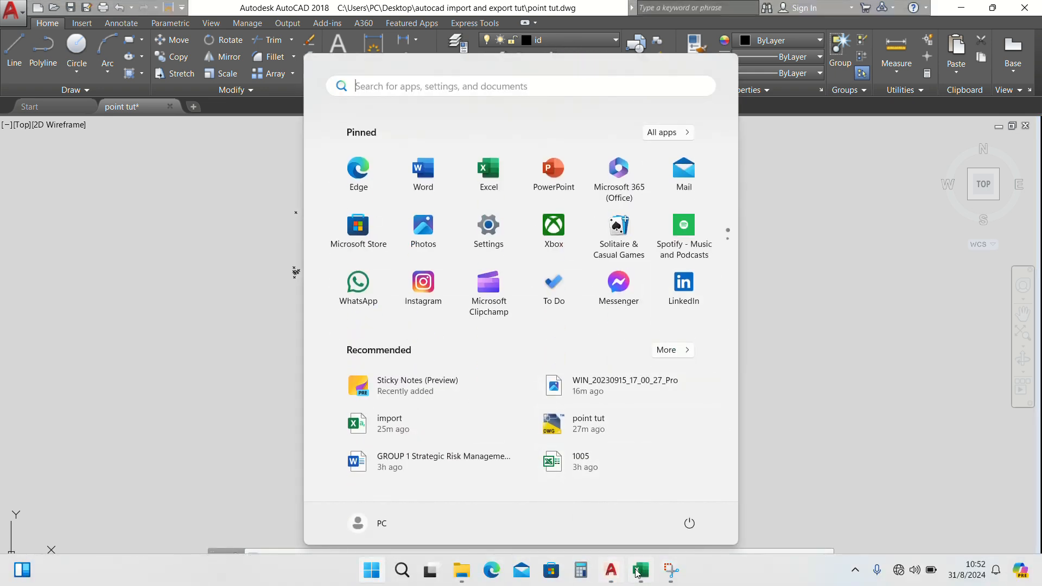
{"action": "mouse_move", "coordinate": [640, 572]}
{"action": "left_click", "coordinate": [672, 534]}
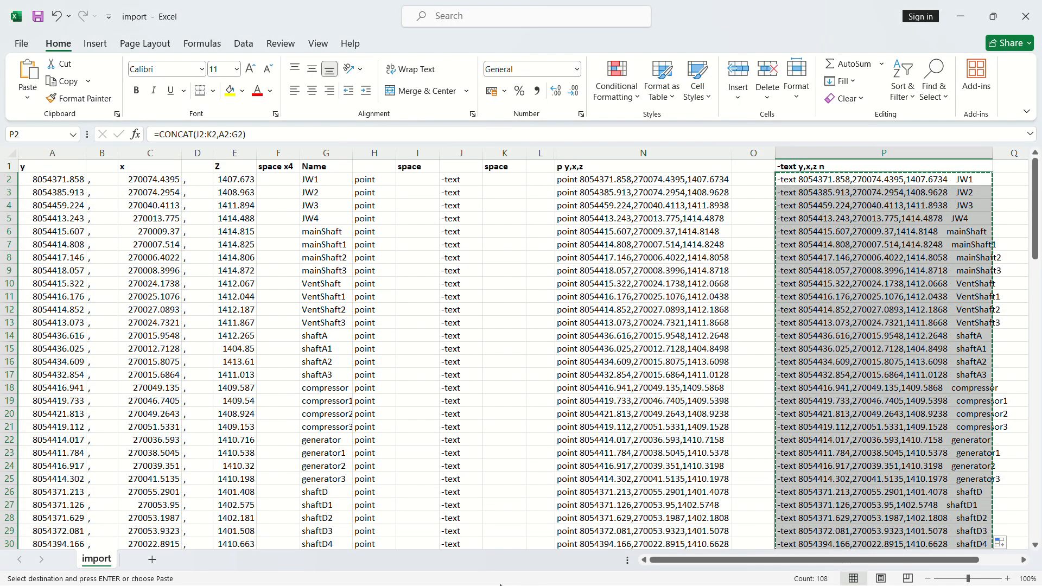
{"action": "key", "text": "super"}
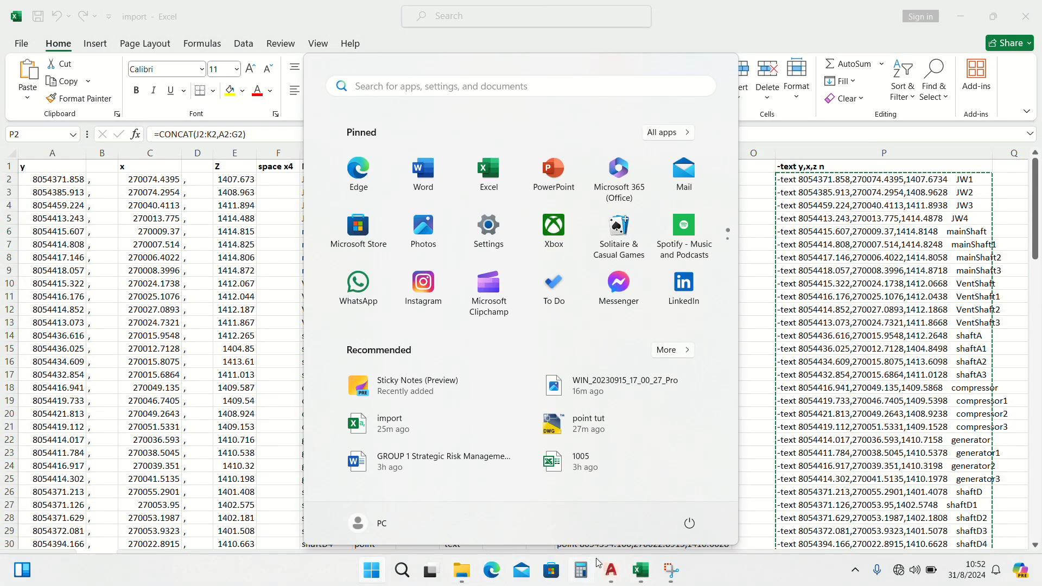
{"action": "left_click", "coordinate": [611, 570]}
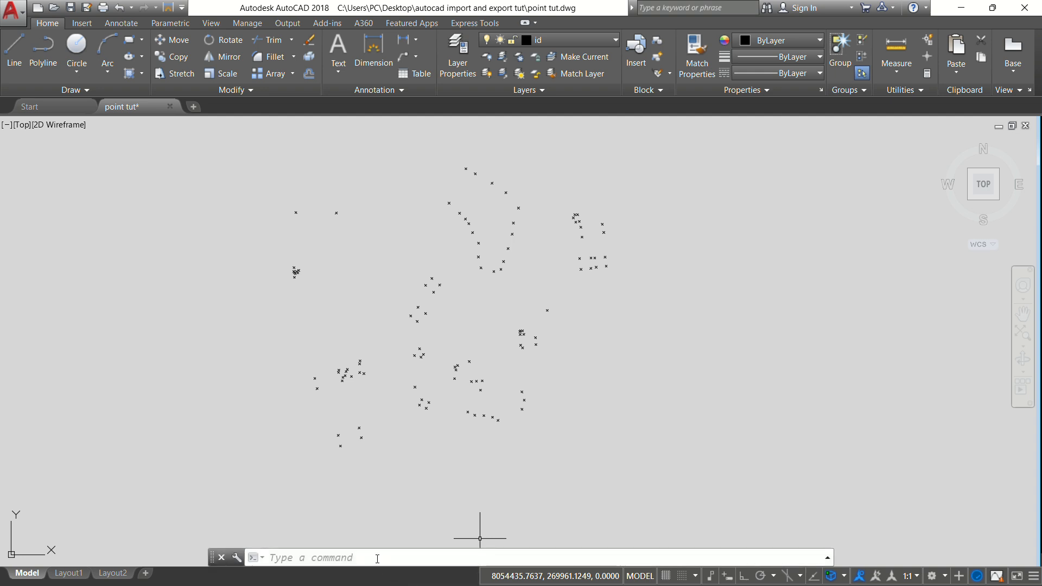
{"action": "left_click", "coordinate": [377, 558]}
{"action": "right_click", "coordinate": [377, 558]}
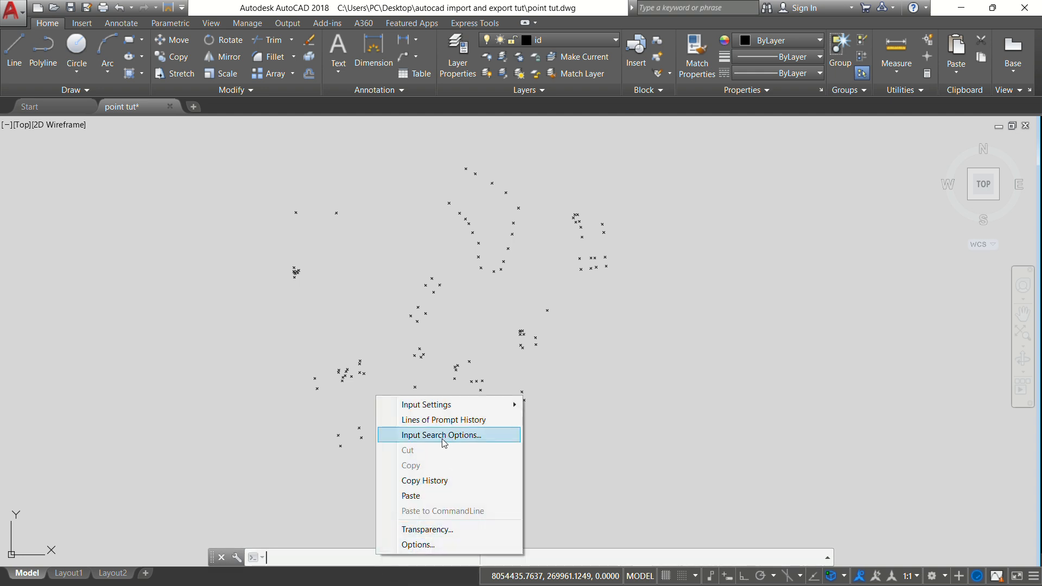
{"action": "left_click", "coordinate": [426, 497]}
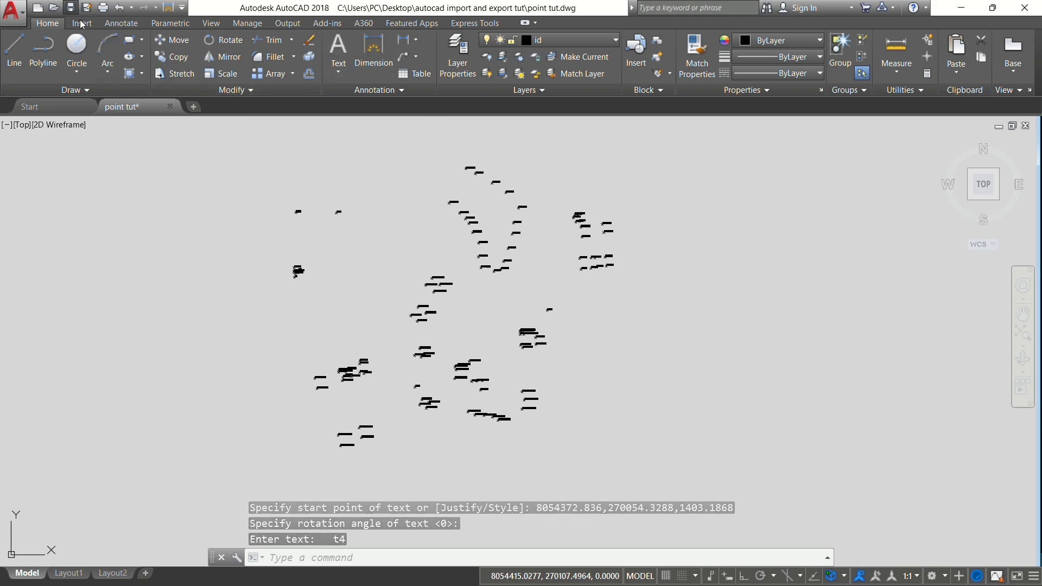
Examine the name labels beside the points across the drawing, including the Slimes, shaftD, generator and goldroom groups
{"action": "scroll", "coordinate": [480, 246], "scroll_direction": "up", "scroll_amount": 8}
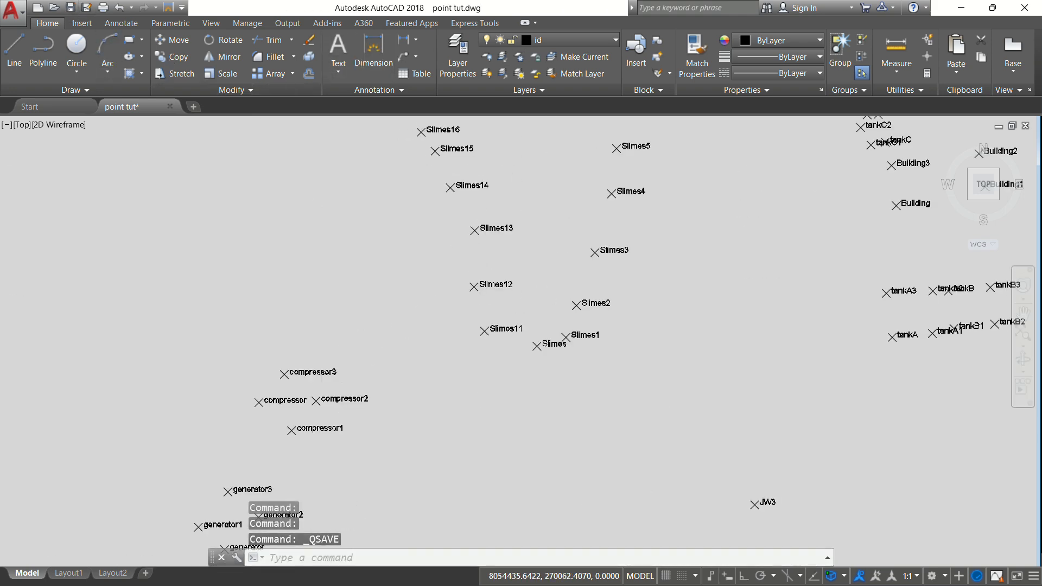
{"action": "scroll", "coordinate": [492, 253], "scroll_direction": "down", "scroll_amount": 6}
{"action": "scroll", "coordinate": [506, 243], "scroll_direction": "up", "scroll_amount": 6}
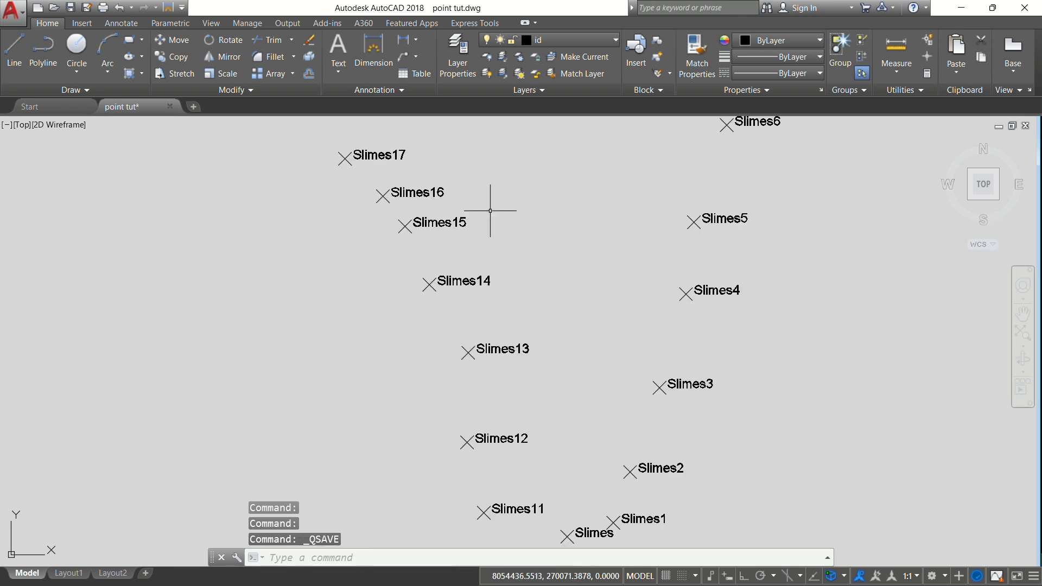
{"action": "scroll", "coordinate": [425, 197], "scroll_direction": "down", "scroll_amount": 8}
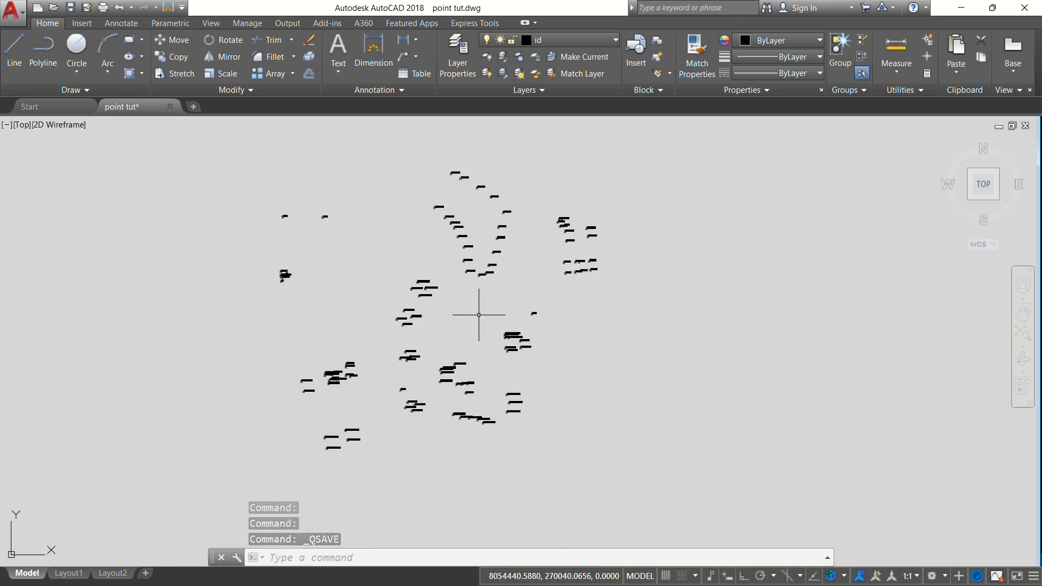
{"action": "scroll", "coordinate": [276, 269], "scroll_direction": "up", "scroll_amount": 5}
{"action": "scroll", "coordinate": [275, 269], "scroll_direction": "up", "scroll_amount": 8}
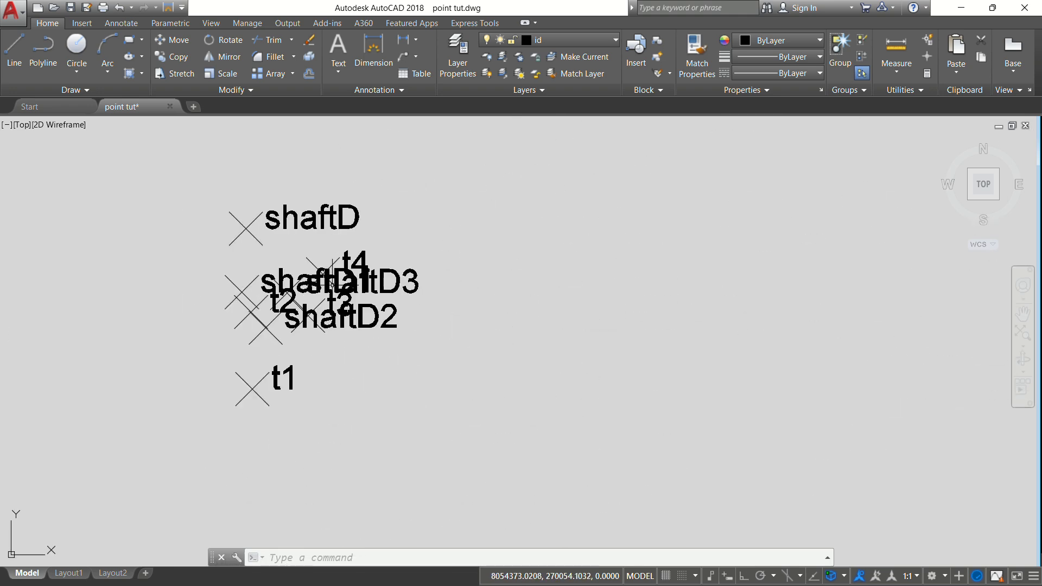
{"action": "scroll", "coordinate": [400, 250], "scroll_direction": "down", "scroll_amount": 14}
{"action": "scroll", "coordinate": [652, 383], "scroll_direction": "up", "scroll_amount": 4}
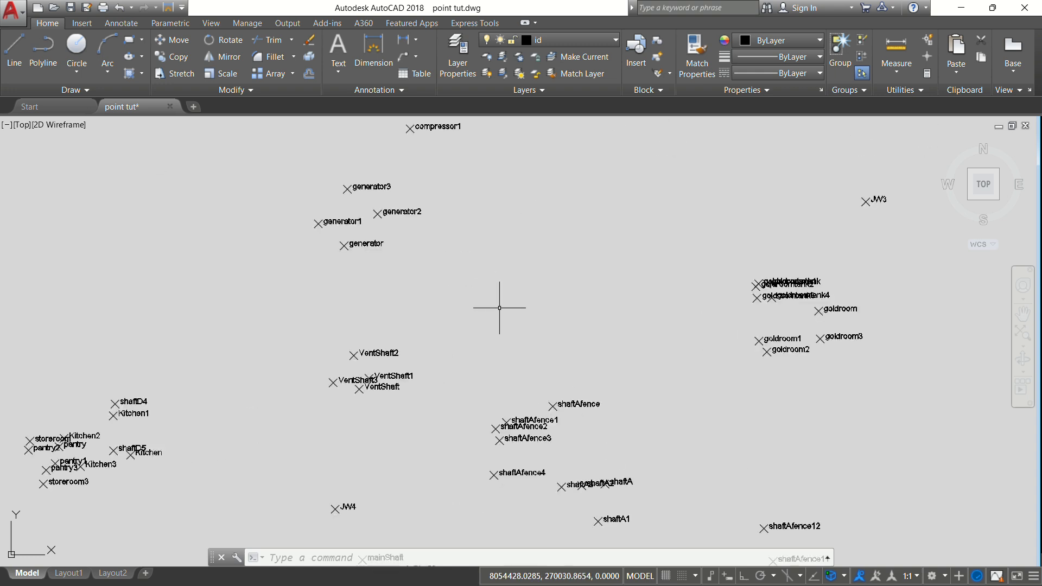
{"action": "scroll", "coordinate": [458, 295], "scroll_direction": "down", "scroll_amount": 2}
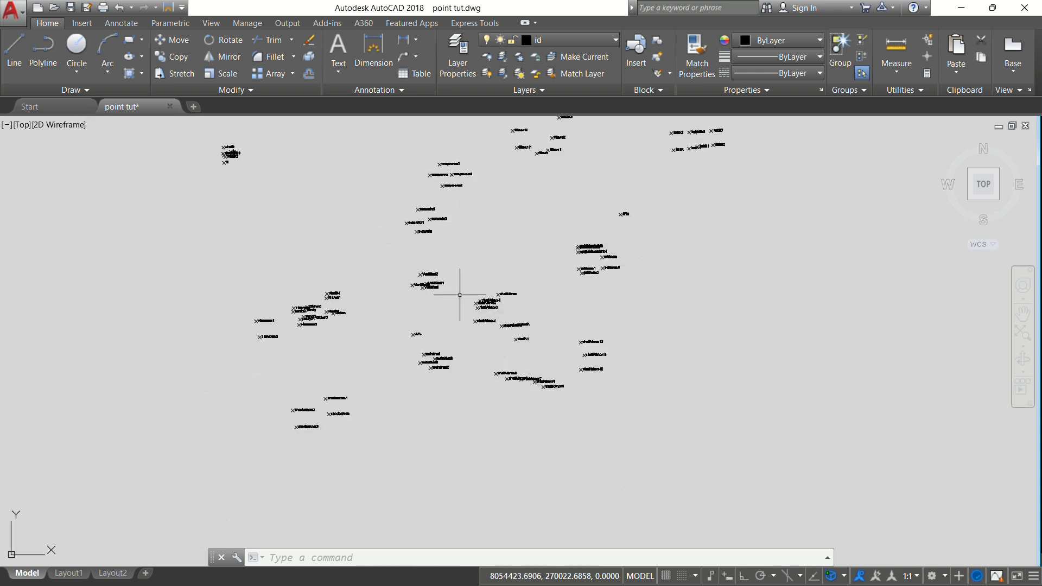
{"action": "scroll", "coordinate": [499, 418], "scroll_direction": "down", "scroll_amount": 5}
{"action": "scroll", "coordinate": [425, 363], "scroll_direction": "up", "scroll_amount": 4}
{"action": "scroll", "coordinate": [425, 261], "scroll_direction": "down", "scroll_amount": 3}
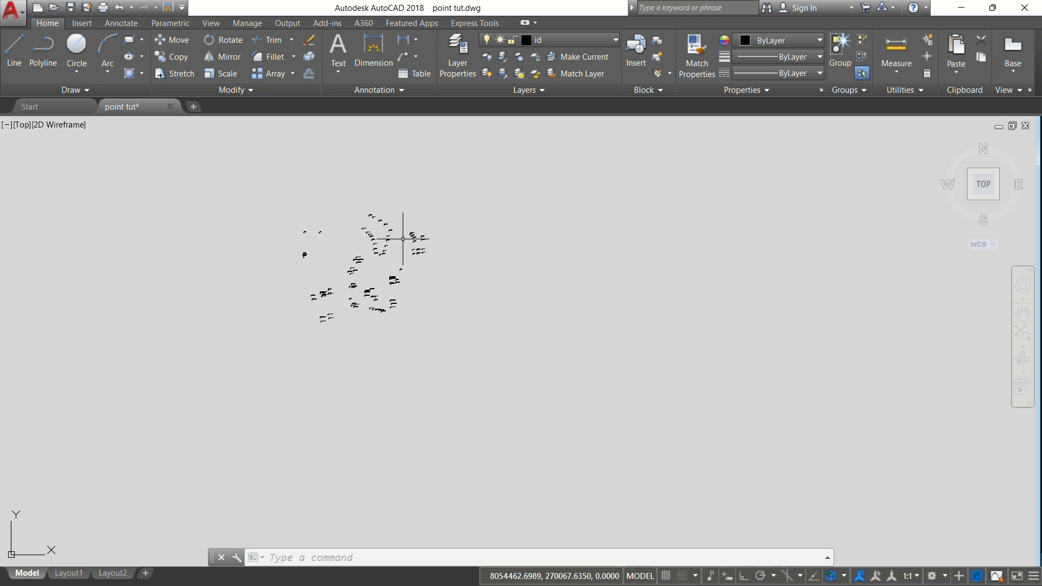
{"action": "scroll", "coordinate": [402, 233], "scroll_direction": "up", "scroll_amount": 5}
{"action": "scroll", "coordinate": [488, 293], "scroll_direction": "down", "scroll_amount": 2}
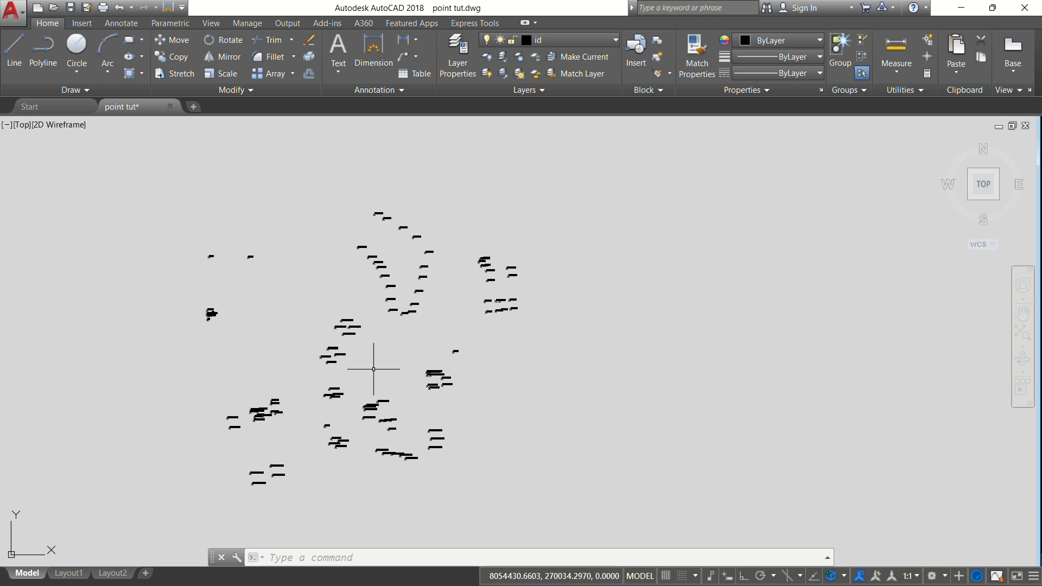
Start the DATAEXTRACTION command and choose to create a new data extraction
{"action": "type", "text": "D"}
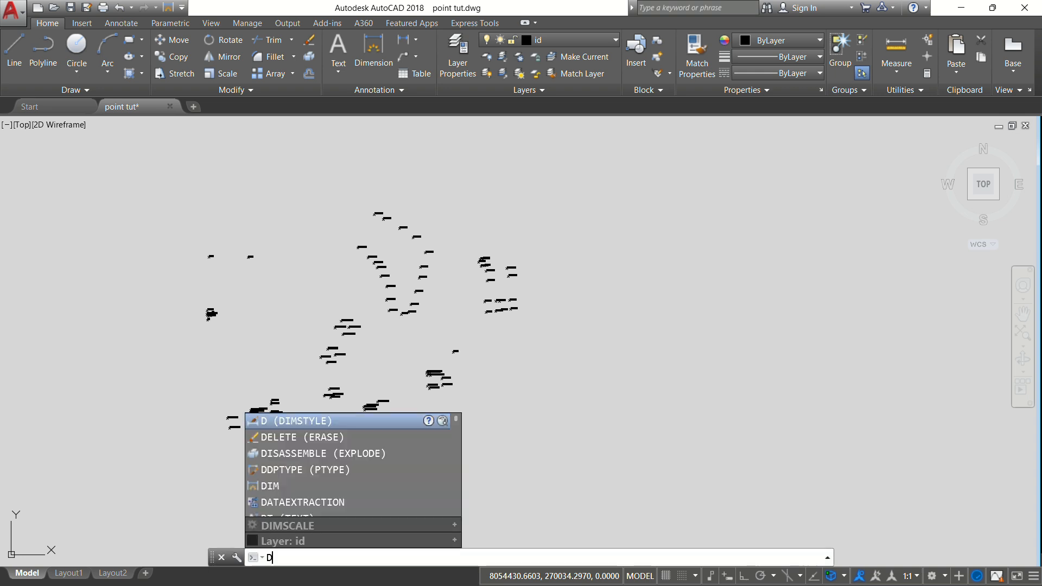
{"action": "type", "text": "ATA"}
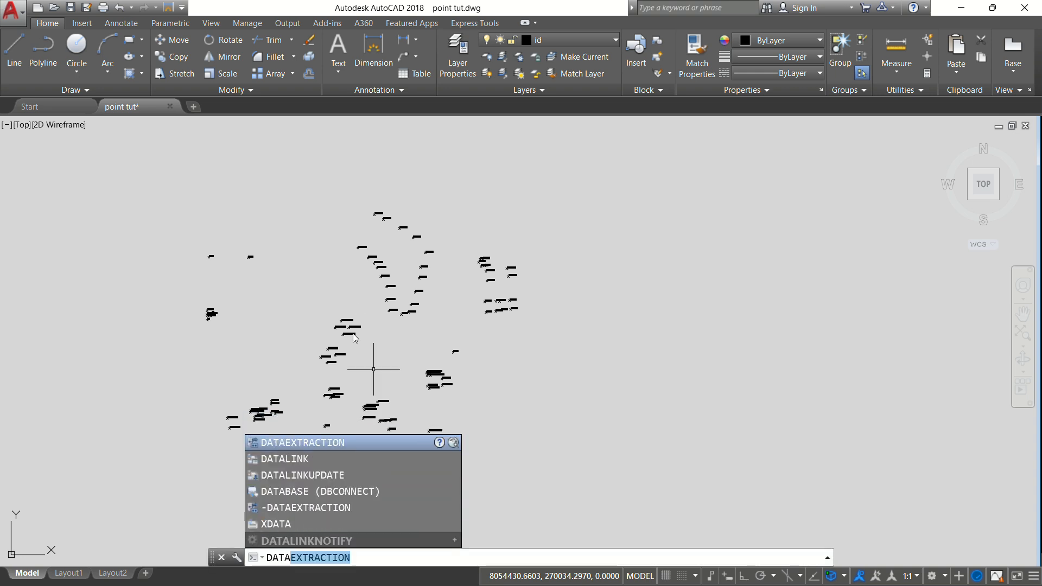
{"action": "left_click", "coordinate": [353, 444]}
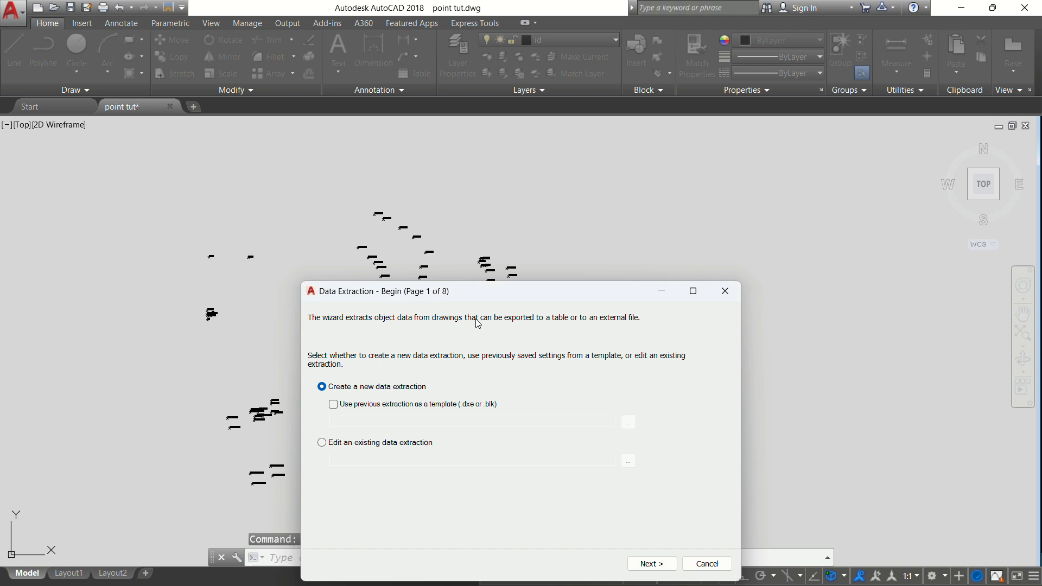
{"action": "left_click", "coordinate": [659, 564]}
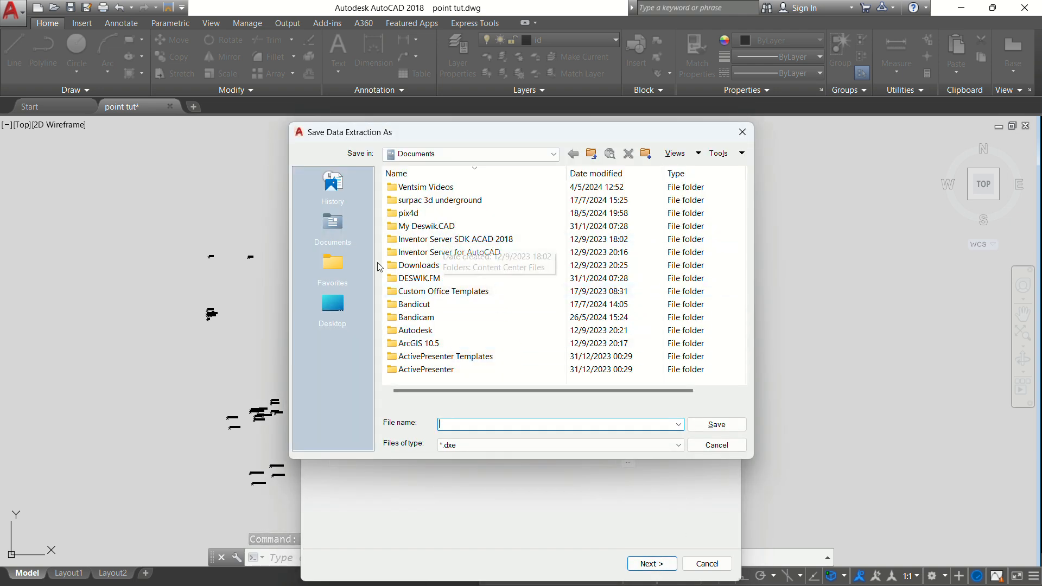
Save the data extraction as "101" in the "autocad import and export tut" folder on the Desktop
{"action": "left_click", "coordinate": [333, 307]}
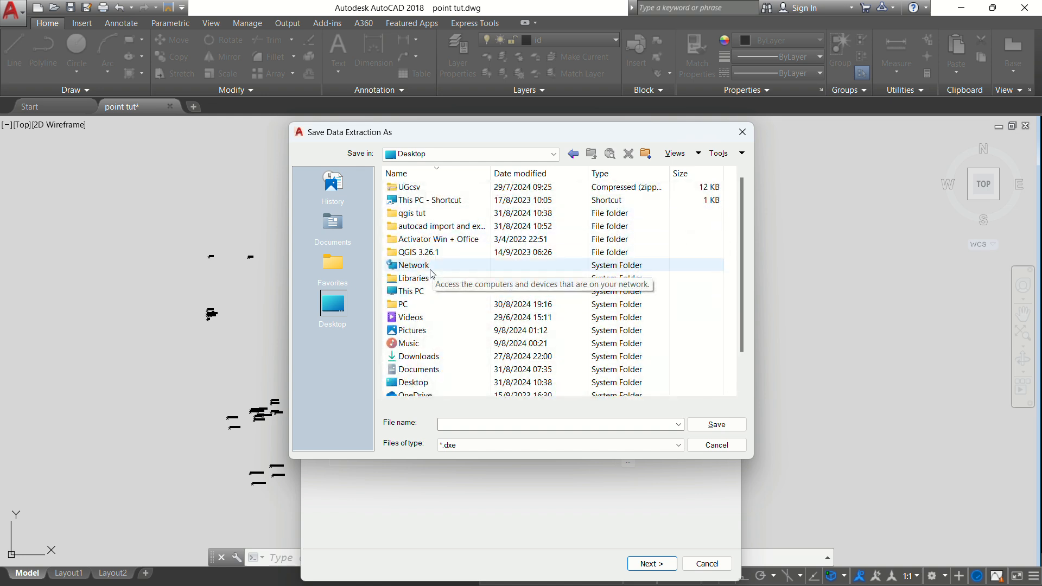
{"action": "left_click", "coordinate": [477, 226]}
{"action": "left_click", "coordinate": [478, 226]}
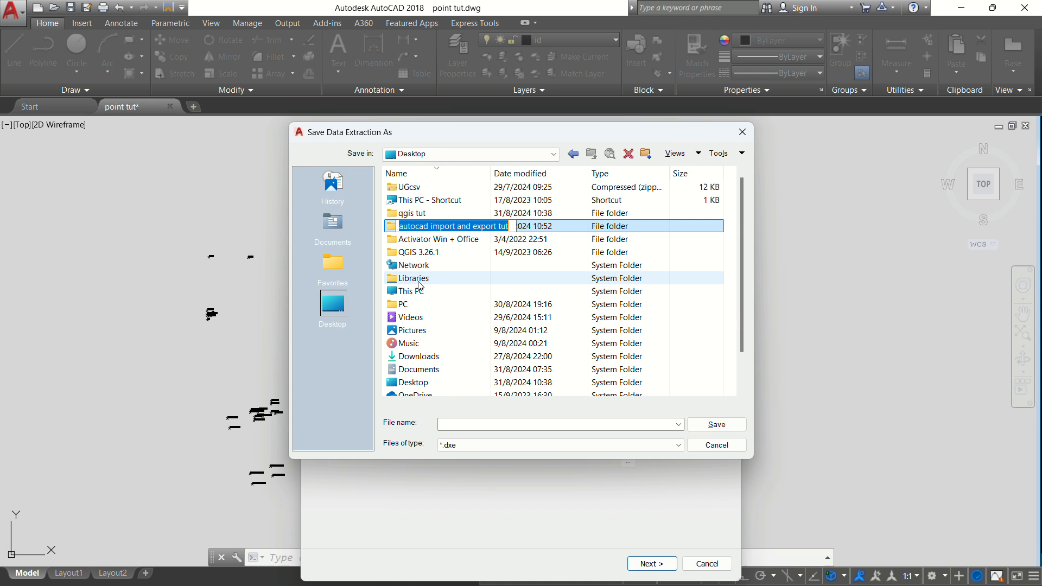
{"action": "left_click", "coordinate": [526, 230]}
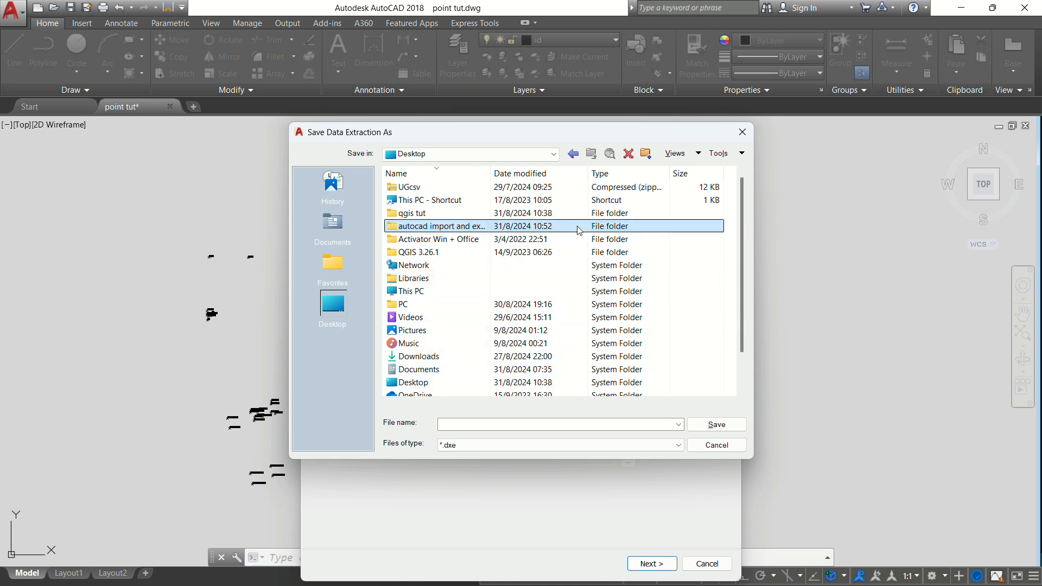
{"action": "double_click", "coordinate": [579, 230]}
{"action": "left_click", "coordinate": [524, 426]}
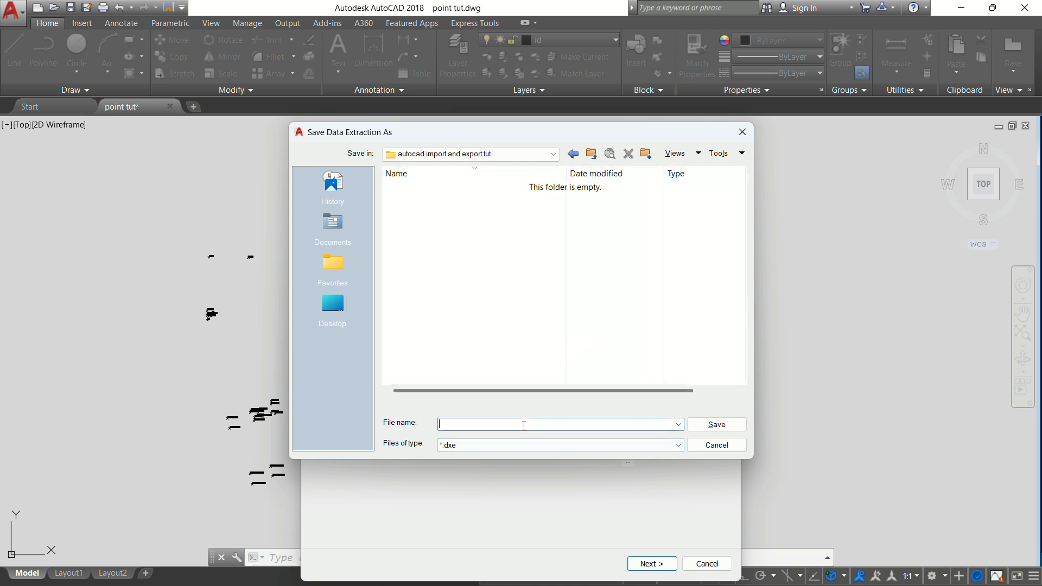
{"action": "type", "text": "101"}
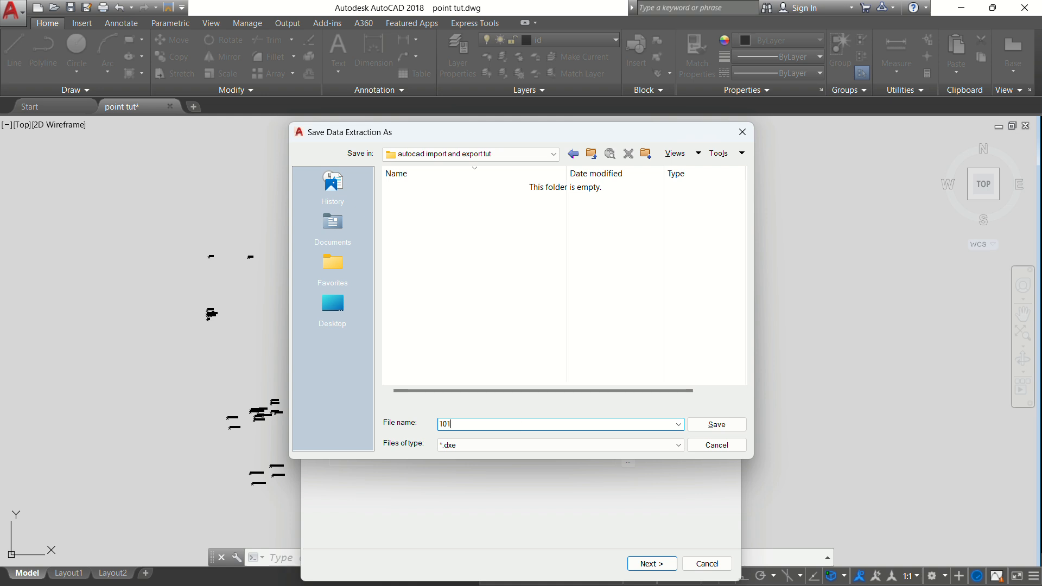
{"action": "left_click", "coordinate": [710, 424]}
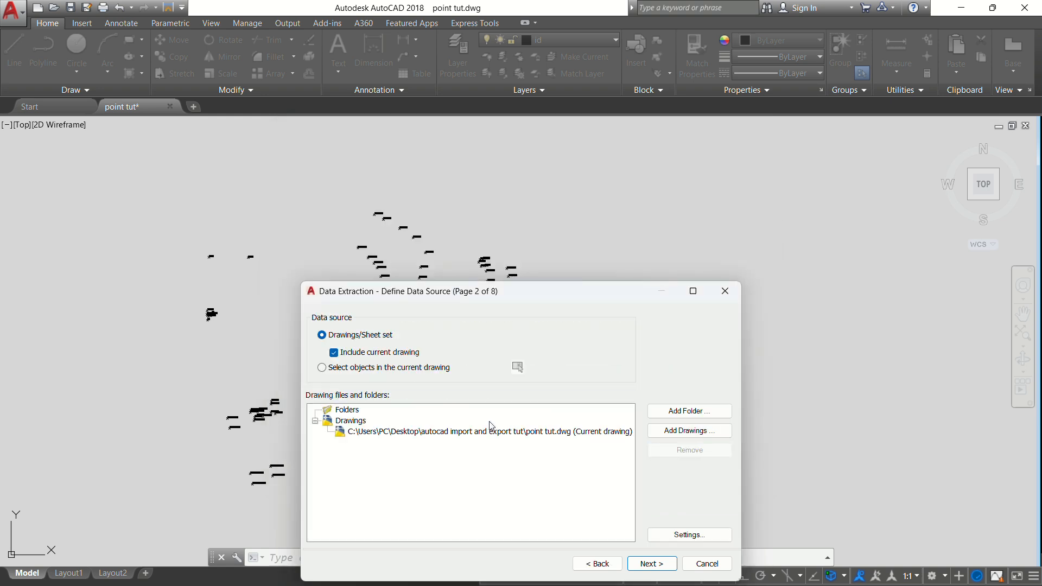
Keep the current drawing as the data source and extract from both the Point and Text objects
{"action": "left_click", "coordinate": [661, 564]}
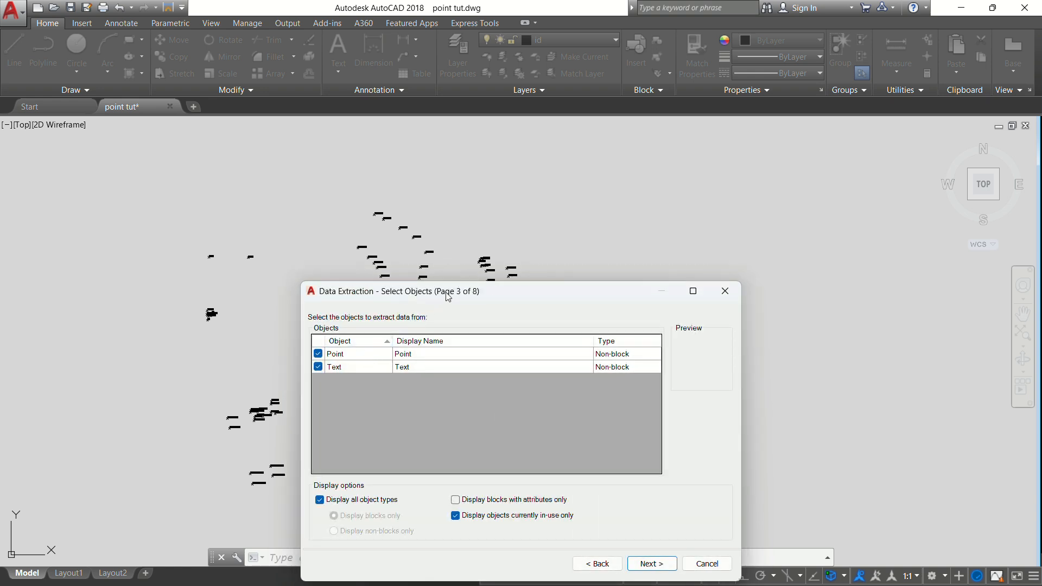
{"action": "left_click_drag", "start_coordinate": [536, 298], "coordinate": [523, 192]}
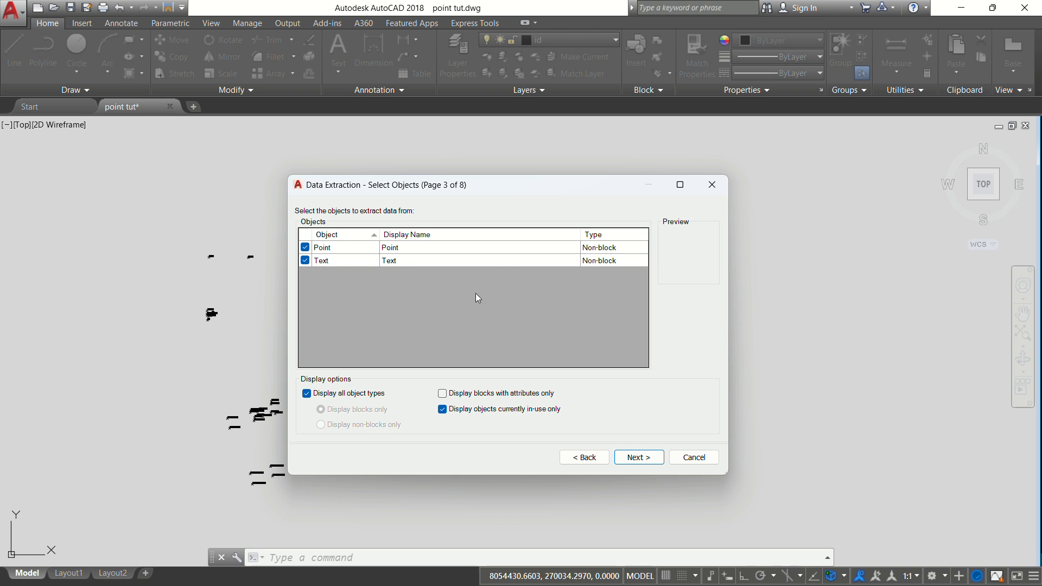
{"action": "left_click", "coordinate": [627, 462]}
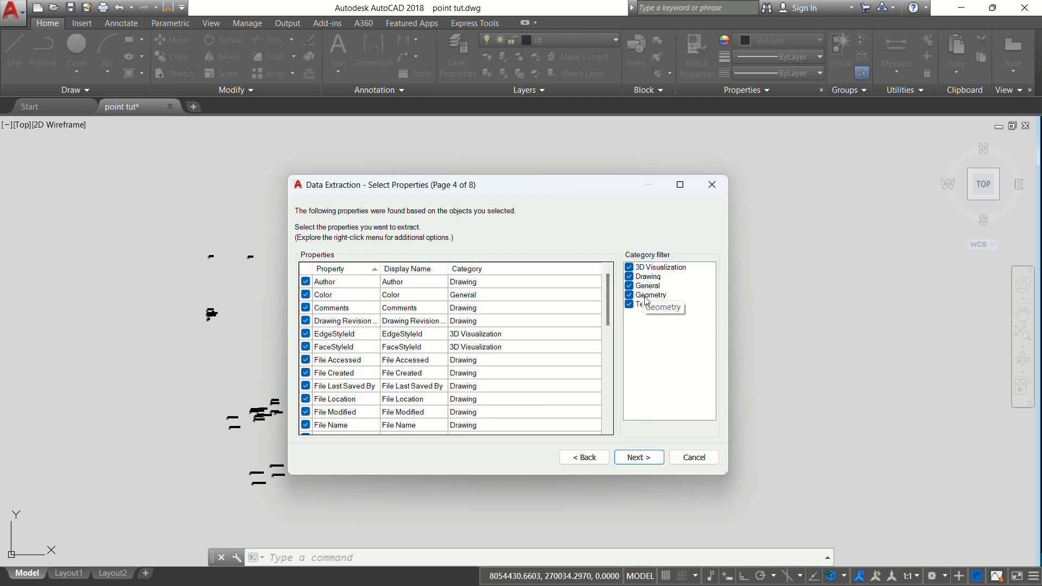
Limit the extracted properties to the Geometry and Text categories, excluding 3D Visualization, Drawing and General, and continue to refining the data
{"action": "left_click", "coordinate": [629, 304]}
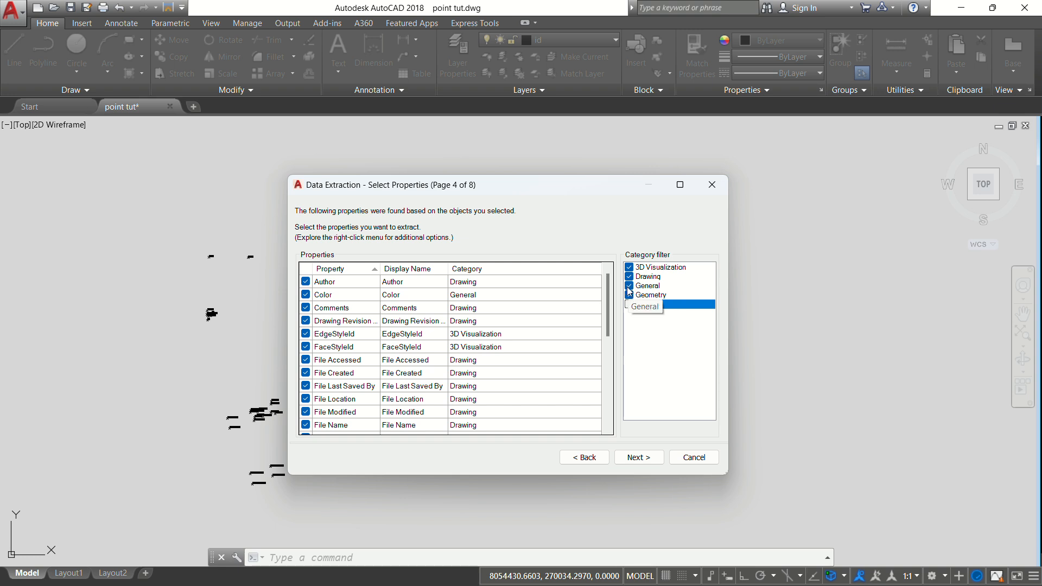
{"action": "left_click", "coordinate": [629, 286]}
{"action": "left_click", "coordinate": [629, 276]}
{"action": "left_click", "coordinate": [629, 267]}
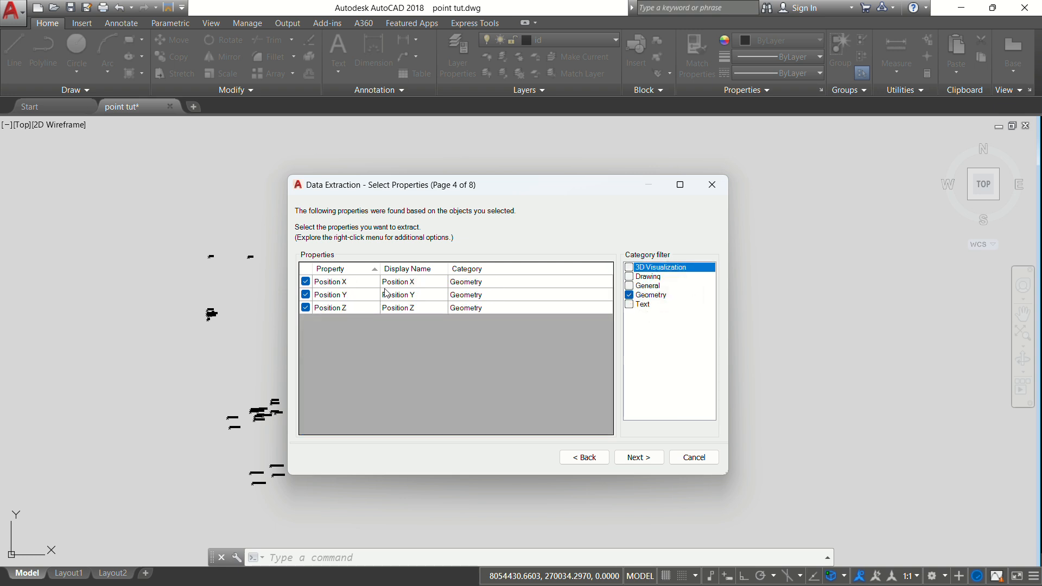
{"action": "left_click", "coordinate": [629, 305]}
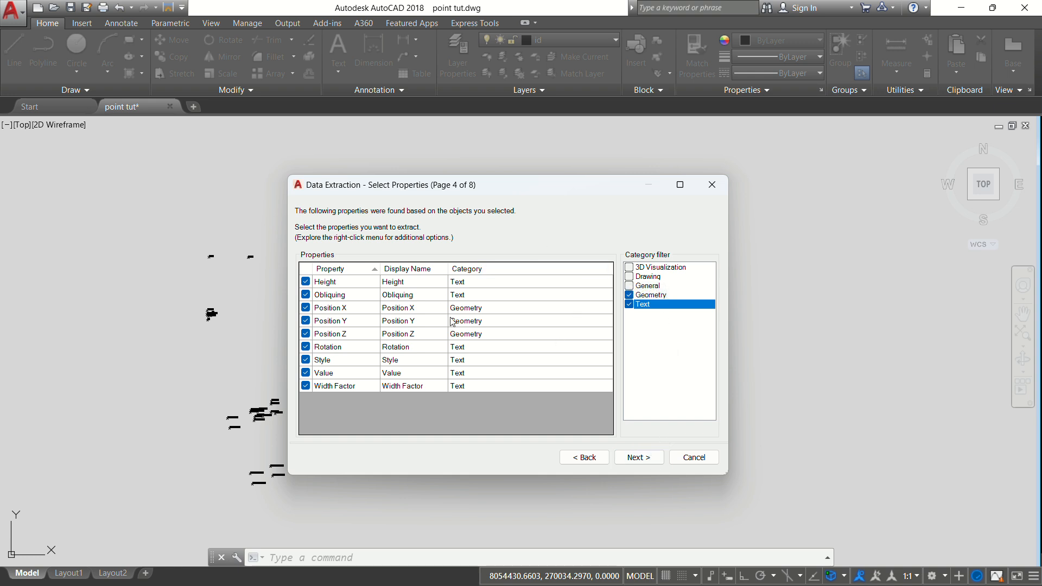
{"action": "left_click", "coordinate": [629, 296]}
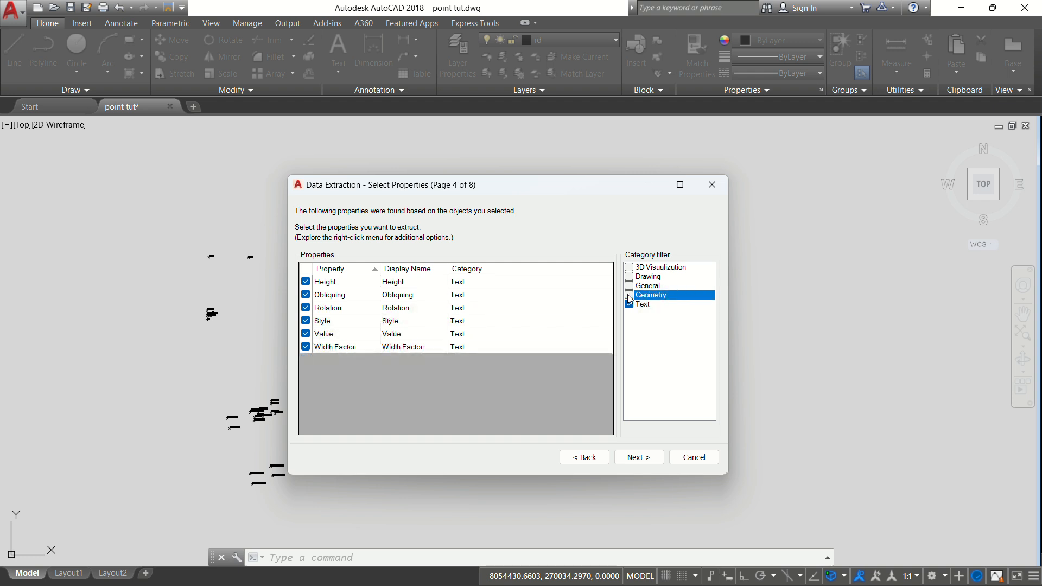
{"action": "left_click", "coordinate": [629, 296]}
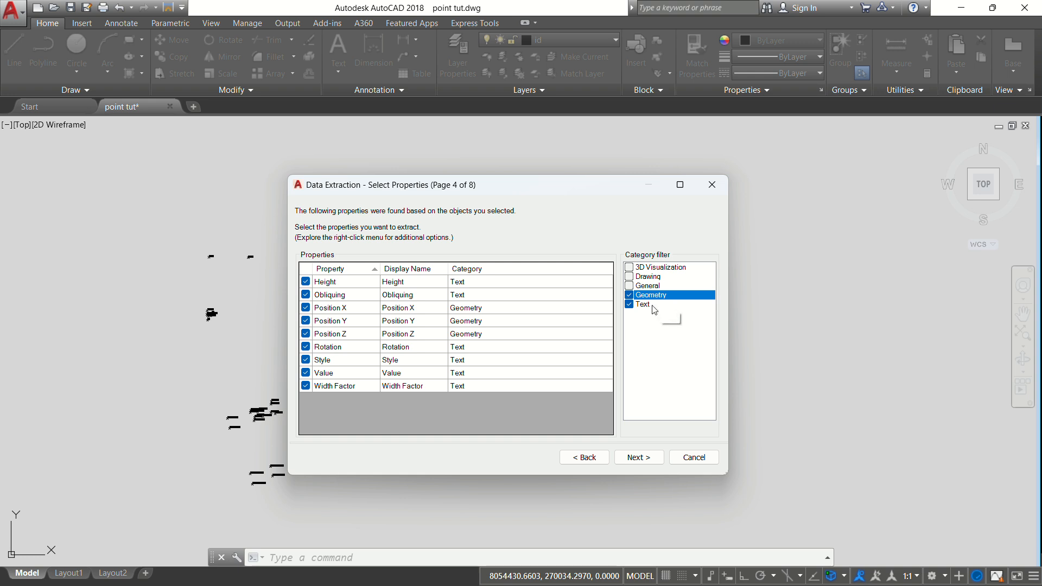
{"action": "left_click", "coordinate": [644, 461]}
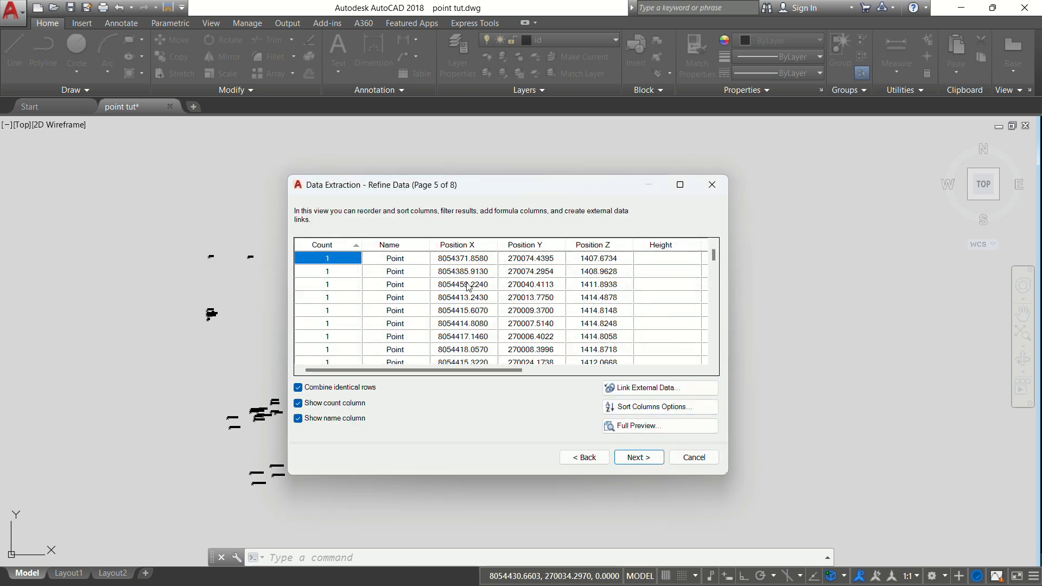
Review the extracted Point and Text rows, keep the default refinement options, and enable output to an external file
{"action": "scroll", "coordinate": [468, 287], "scroll_direction": "down", "scroll_amount": 10}
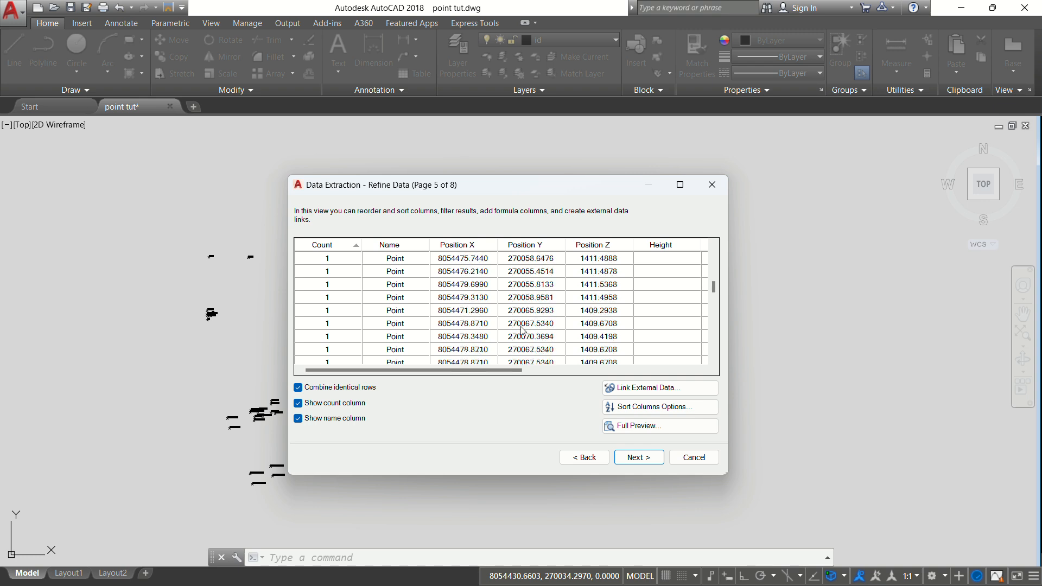
{"action": "scroll", "coordinate": [522, 329], "scroll_direction": "down", "scroll_amount": 15}
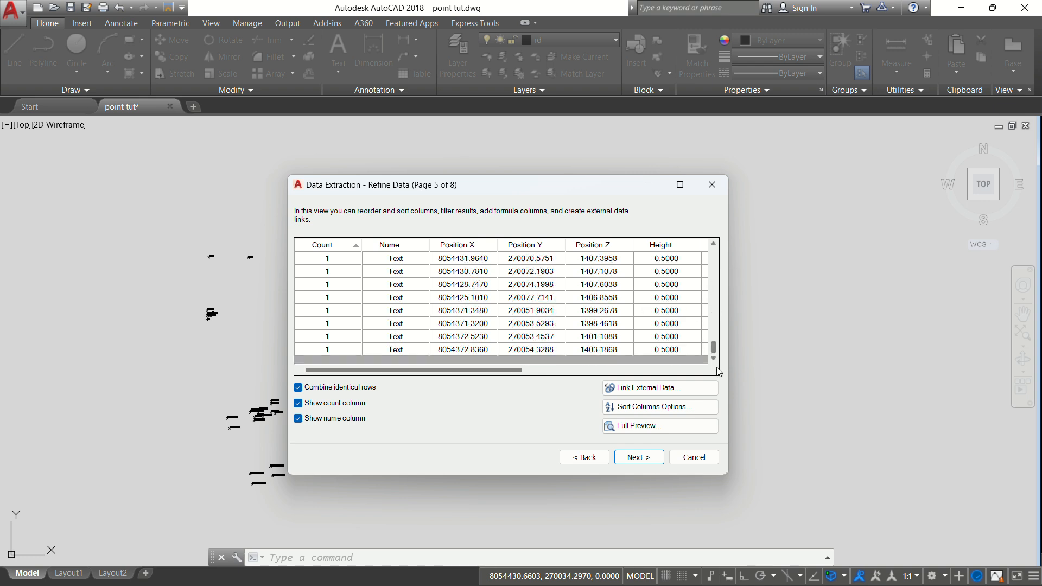
{"action": "left_click_drag", "start_coordinate": [713, 346], "coordinate": [709, 277]}
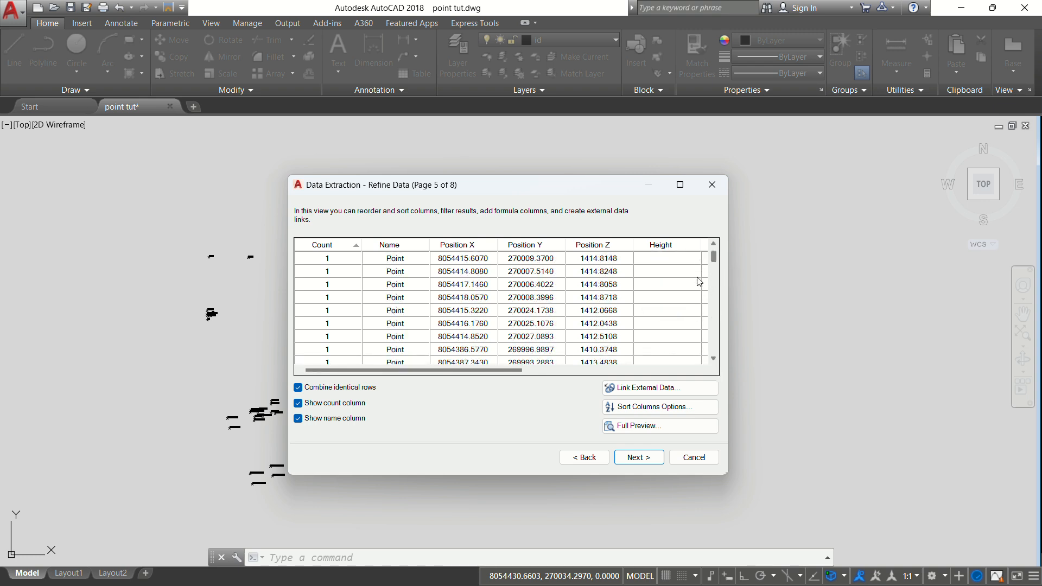
{"action": "left_click", "coordinate": [638, 458]}
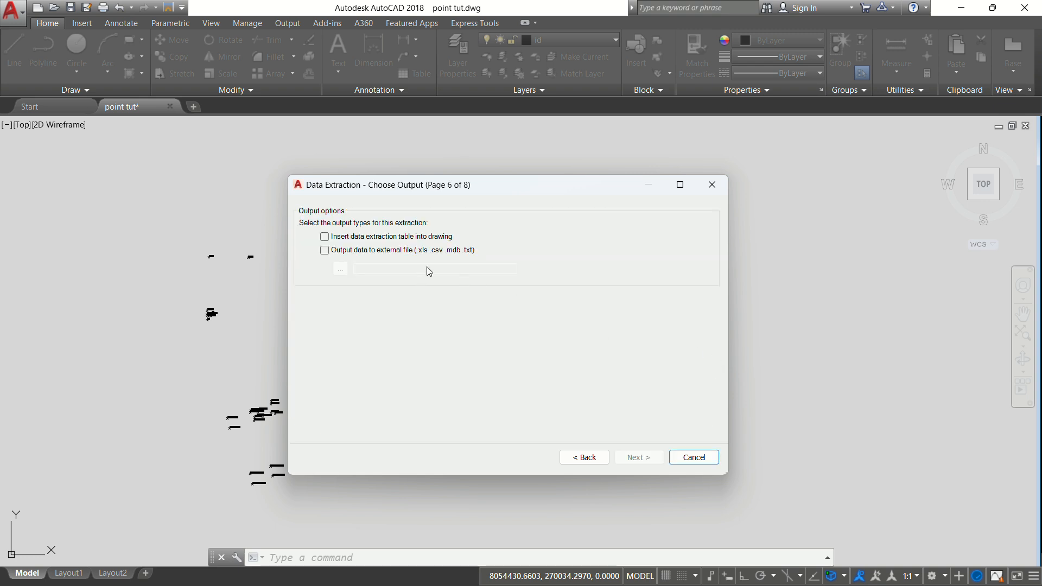
{"action": "left_click", "coordinate": [324, 250]}
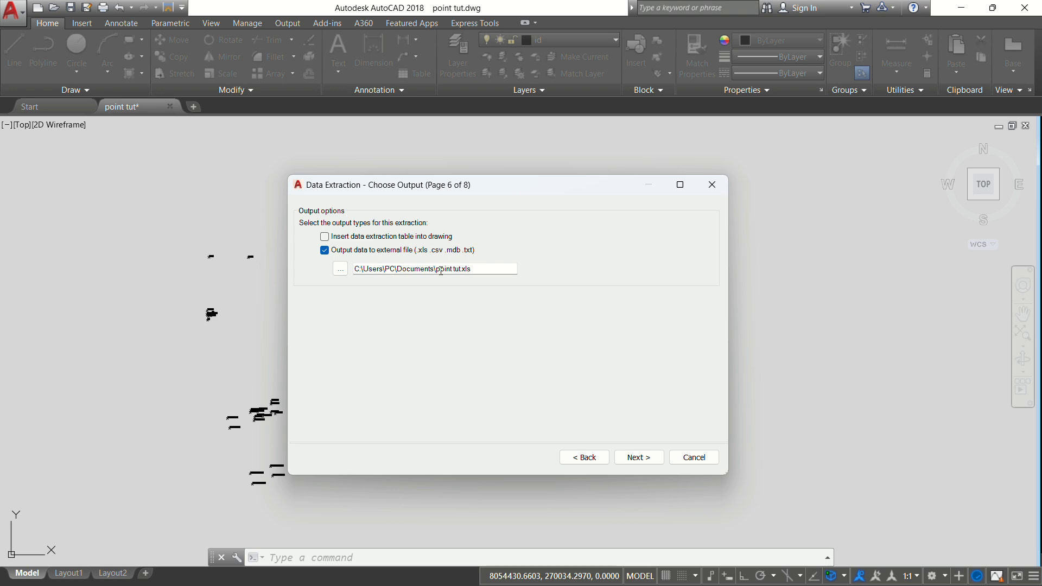
Choose the "autocad import and export tut" folder on the Desktop as the location for the external .xls file
{"action": "left_click", "coordinate": [340, 269]}
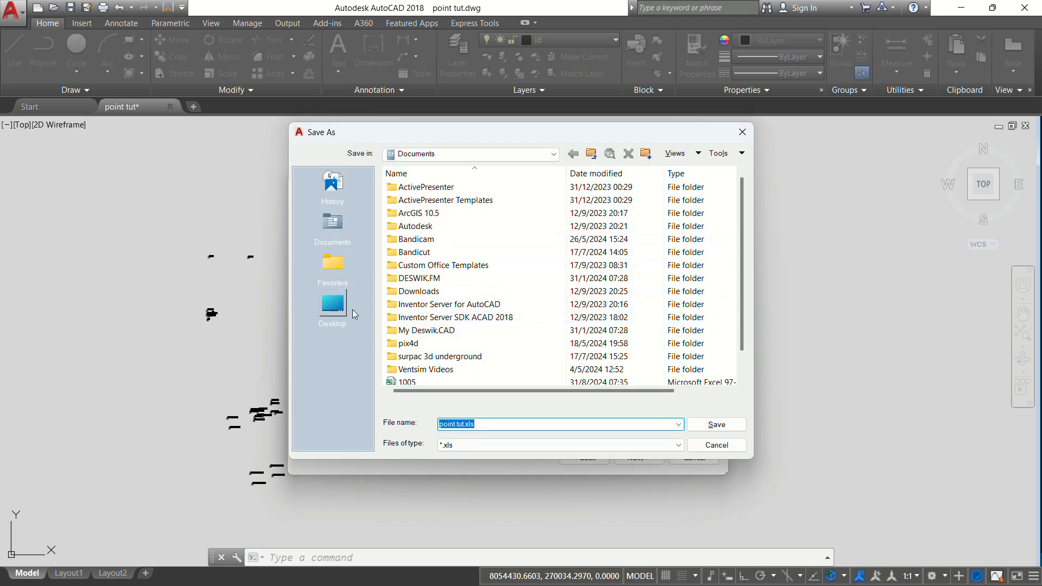
{"action": "left_click", "coordinate": [342, 310]}
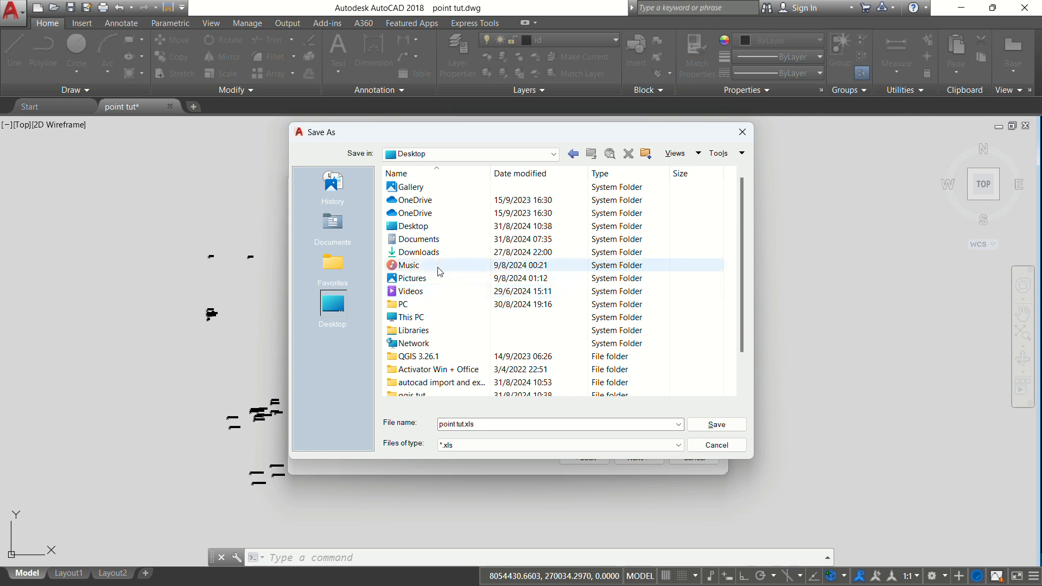
{"action": "scroll", "coordinate": [447, 289], "scroll_direction": "down", "scroll_amount": 1}
{"action": "double_click", "coordinate": [448, 343]}
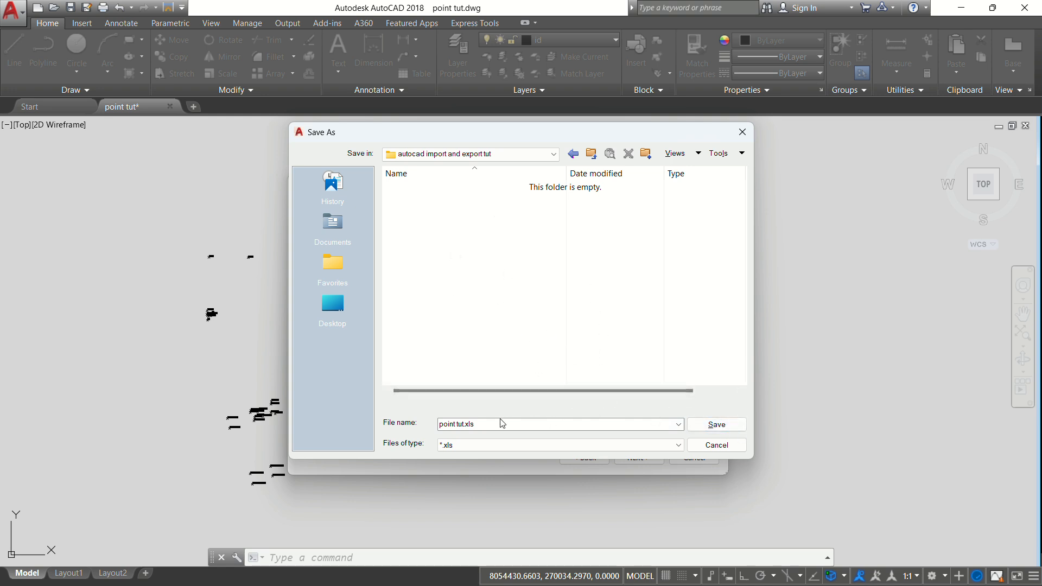
Name the external output file "culton", save it, and finish the data extraction
{"action": "left_click", "coordinate": [461, 424]}
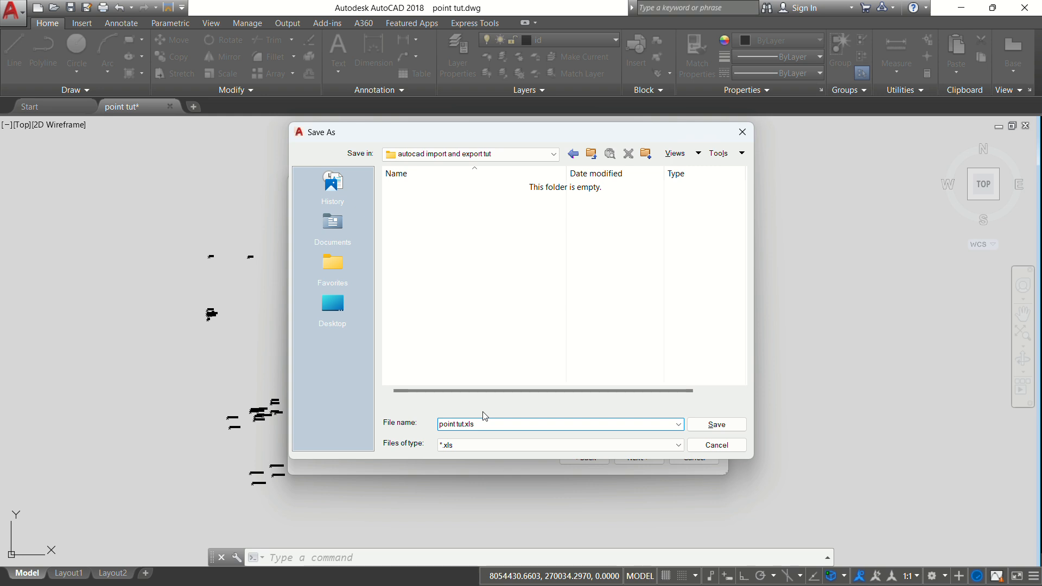
{"action": "key", "text": "BackSpace"}
{"action": "key", "text": "BackSpace"}
{"action": "key", "text": "BackSpace"}
{"action": "key", "text": "BackSpace"}
{"action": "key", "text": "BackSpace"}
{"action": "key", "text": "BackSpace"}
{"action": "key", "text": "BackSpace"}
{"action": "type", "text": "culton"}
{"action": "left_click", "coordinate": [733, 428]}
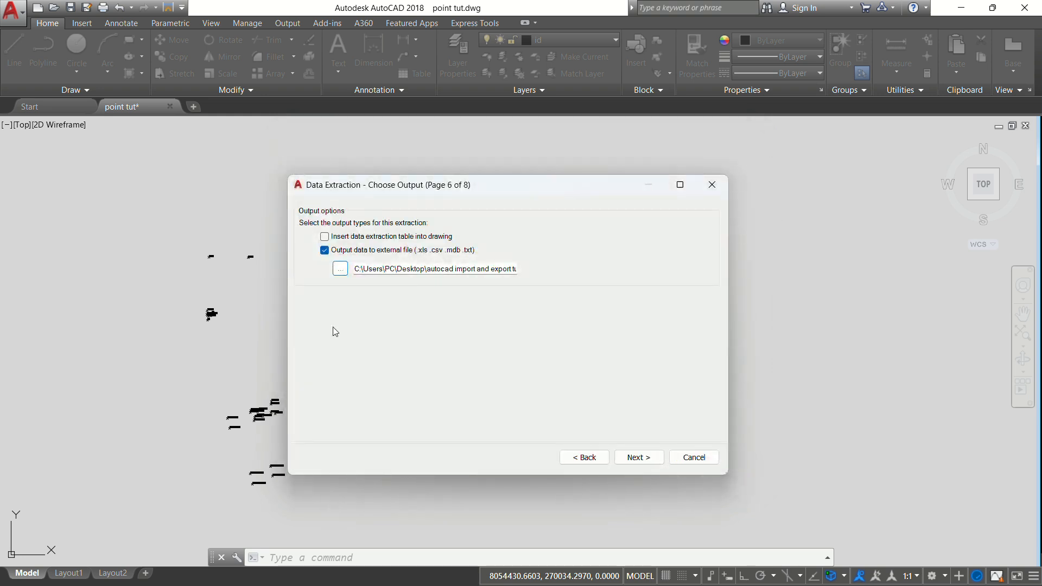
{"action": "left_click", "coordinate": [638, 456]}
{"action": "left_click", "coordinate": [630, 456]}
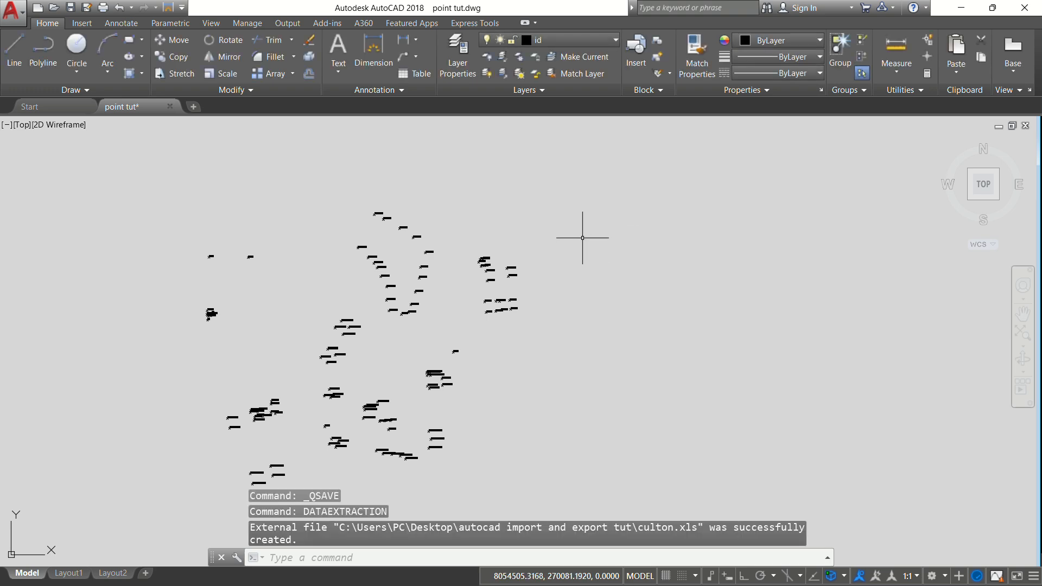
Open the exported "culton" workbook from the "autocad import and export tut" folder in Excel and examine its position and Value columns
{"action": "key", "text": "super"}
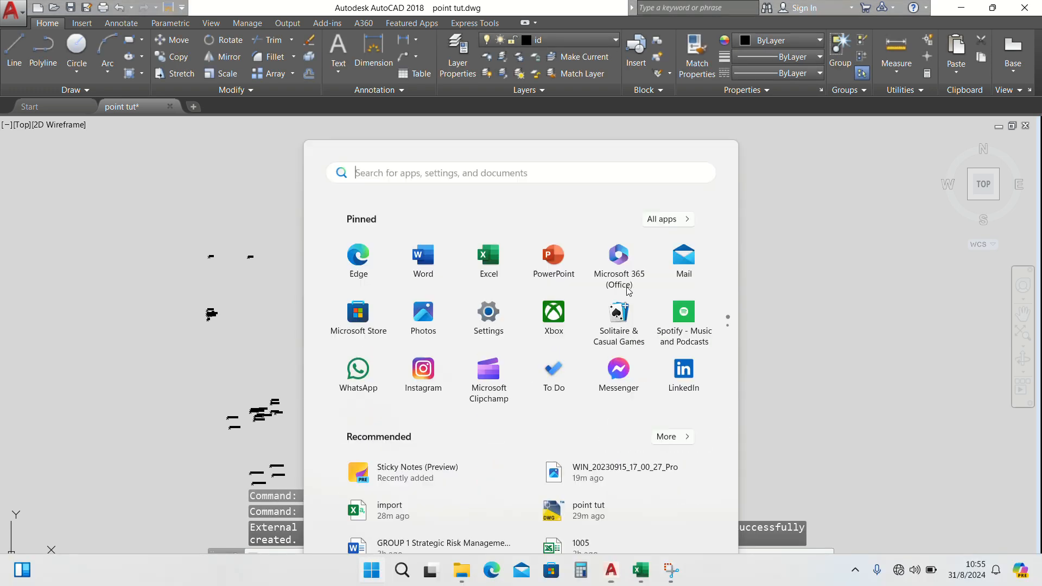
{"action": "left_click", "coordinate": [469, 579]}
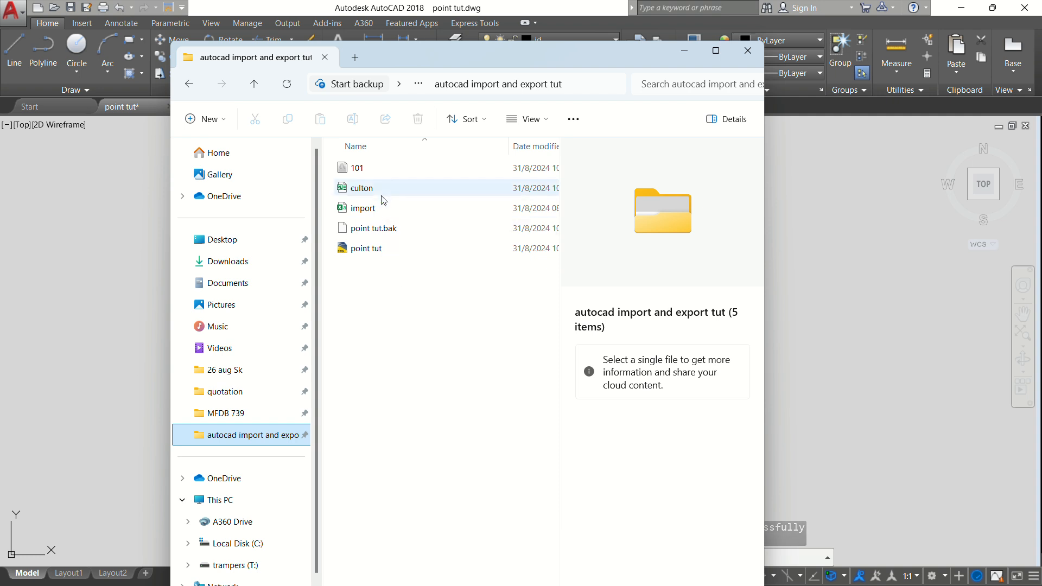
{"action": "double_click", "coordinate": [378, 193]}
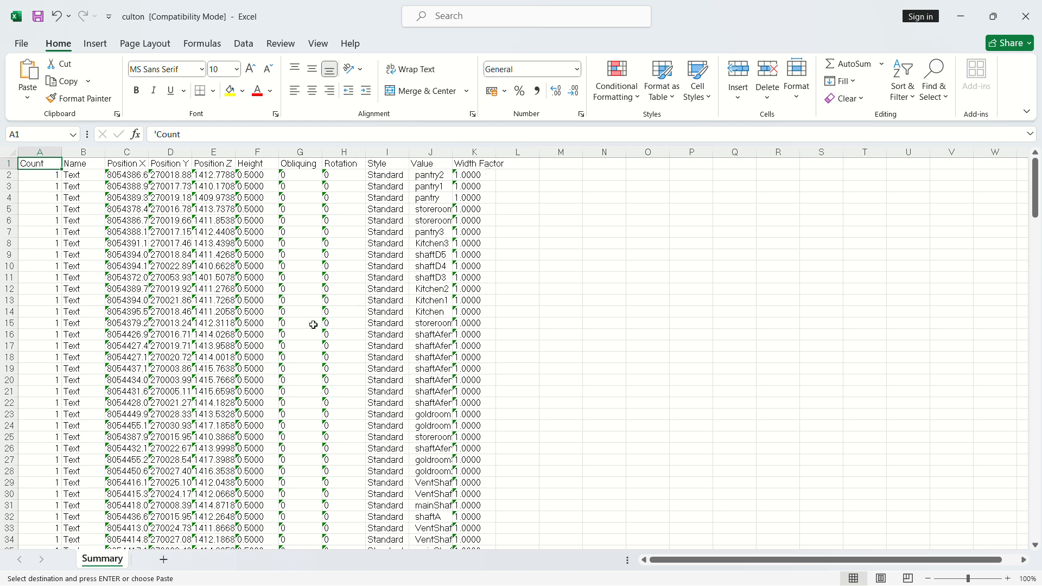
{"action": "scroll", "coordinate": [227, 289], "scroll_direction": "down", "scroll_amount": 1}
{"action": "scroll", "coordinate": [227, 288], "scroll_direction": "down", "scroll_amount": 15}
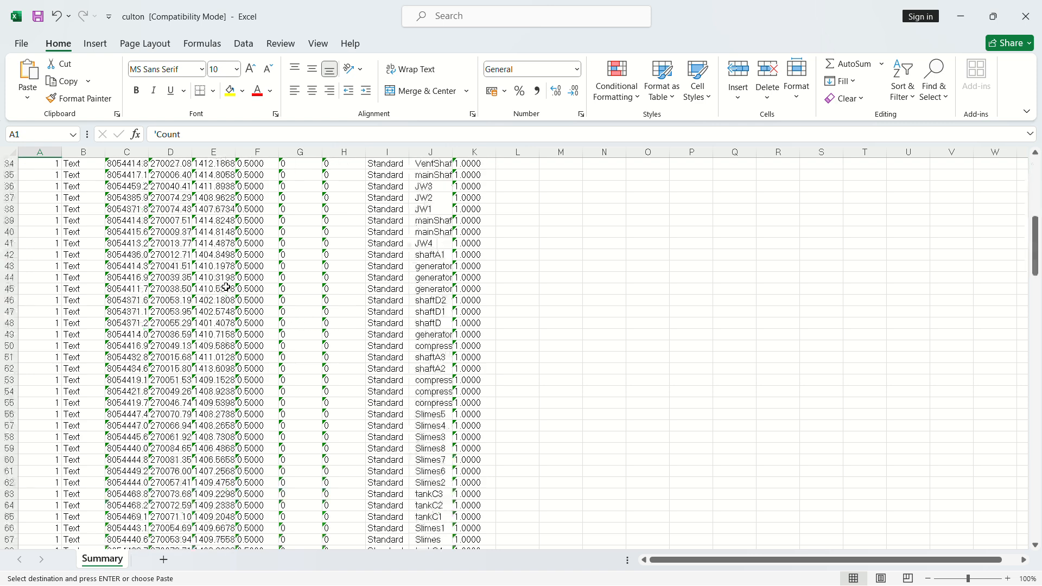
{"action": "scroll", "coordinate": [227, 287], "scroll_direction": "down", "scroll_amount": 9}
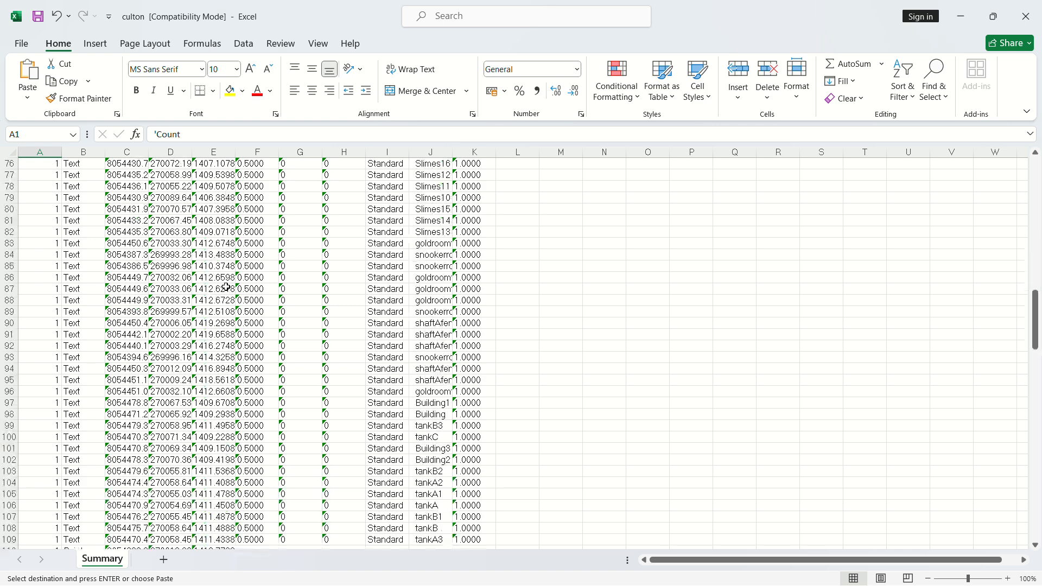